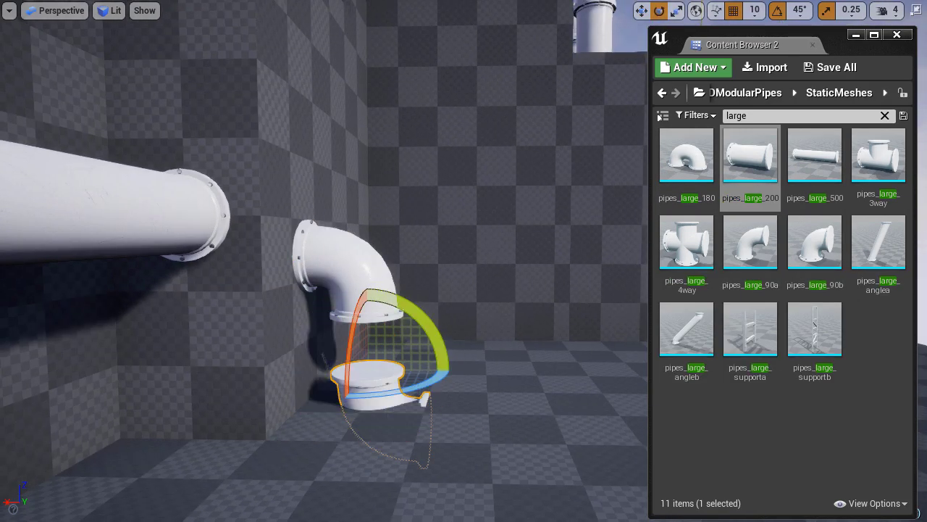
- Duplicate the large elbow and rotate the copy into an S-bend, then delete the misplaced tee
key("w")
right_click_drag(324, 290, 377, 261)
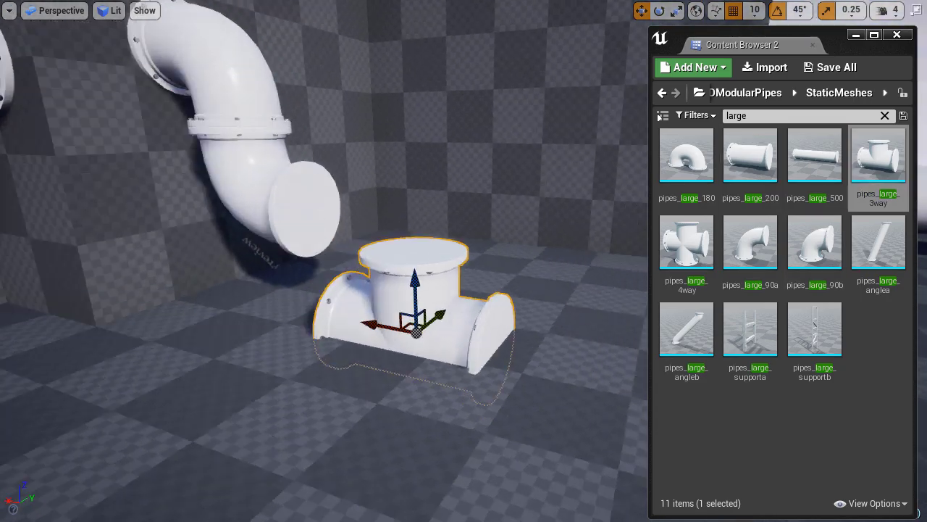
key("e")
key("Delete")
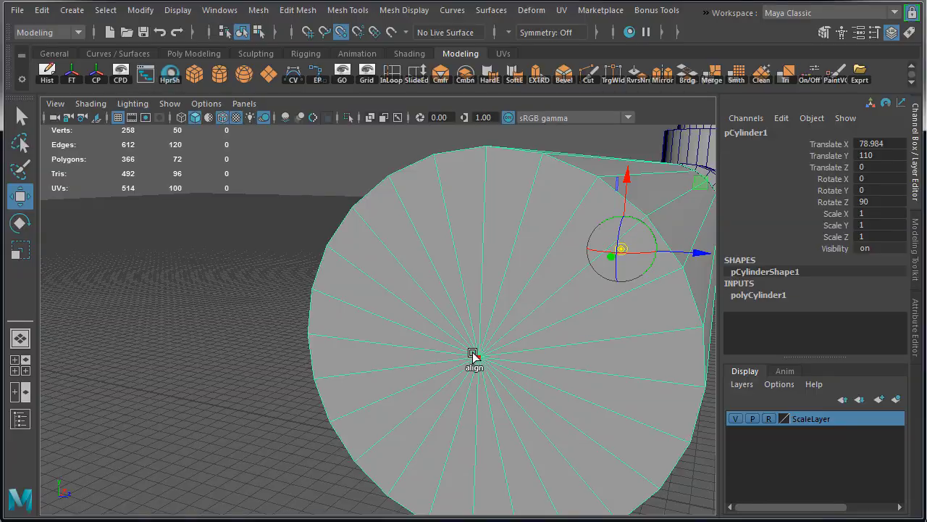
- Snap the tee onto the long cylinder's end and place pipes_large_supporta under the assembly
left_click(472, 356)
scroll(521, 348, "down", 2)
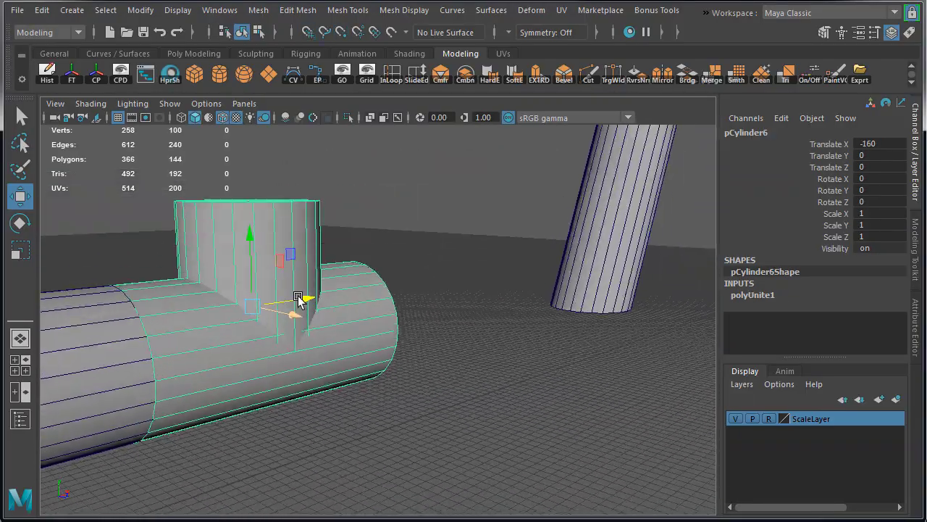
left_click_drag(288, 300, 339, 326)
left_click(274, 319)
left_click_drag(276, 330, 307, 306, "alt")
scroll(307, 306, "down", 3)
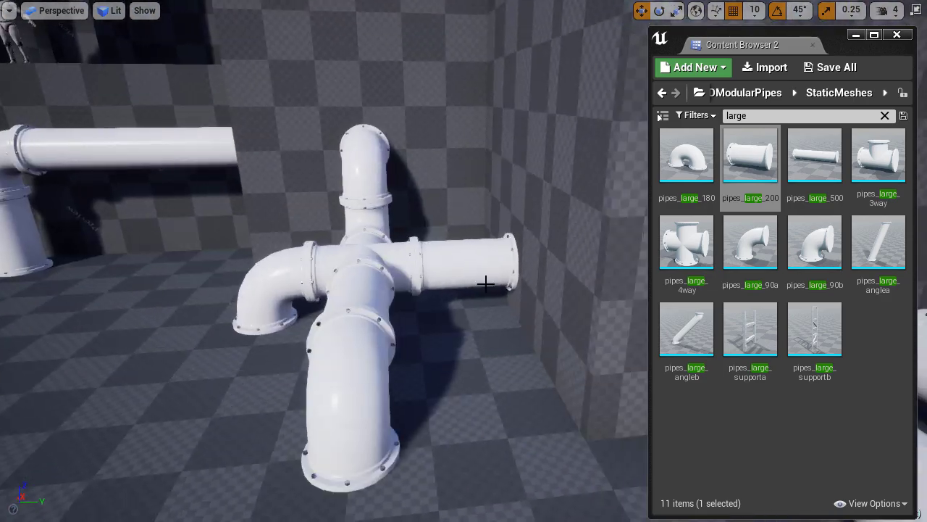
left_click_drag(750, 330, 462, 293)
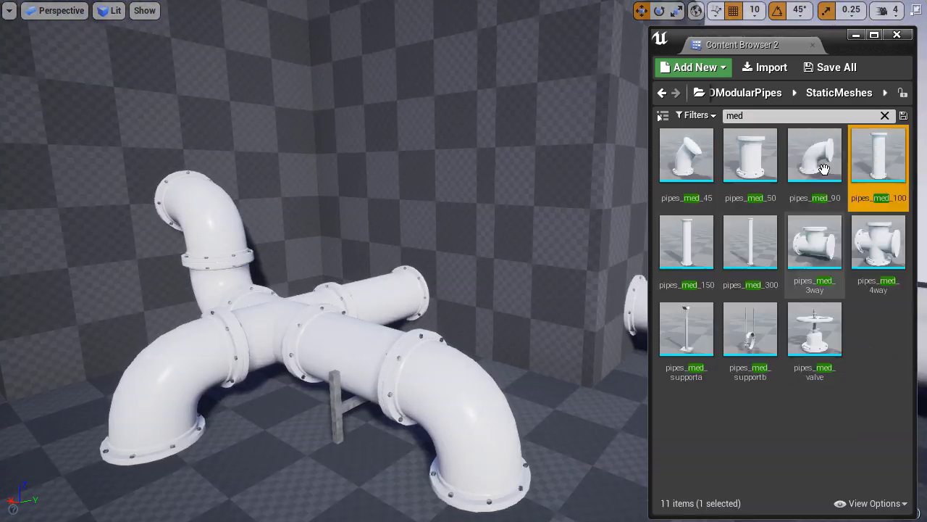
- Filter the Content Browser to the med pipe assets, pick pipes_med_100, and focus on it
left_click(815, 174)
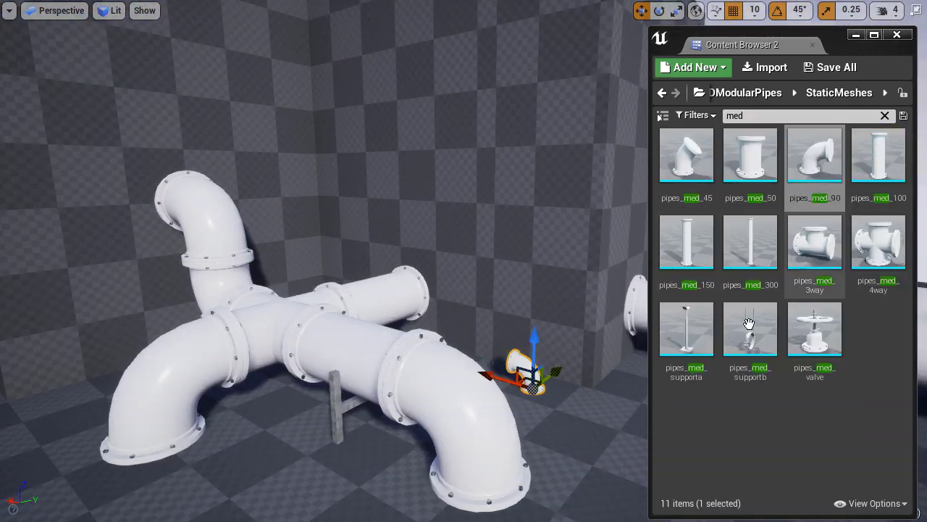
left_click(878, 155)
key("f")
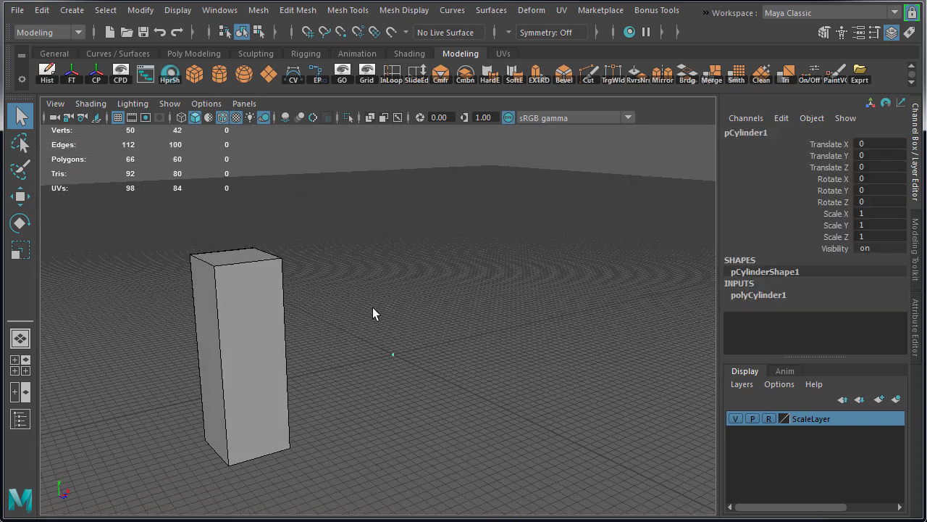
- Create a radius-75, 500-high cylinder, lay it flat with Rotate Z 90, and move it beside the box
left_click(778, 294)
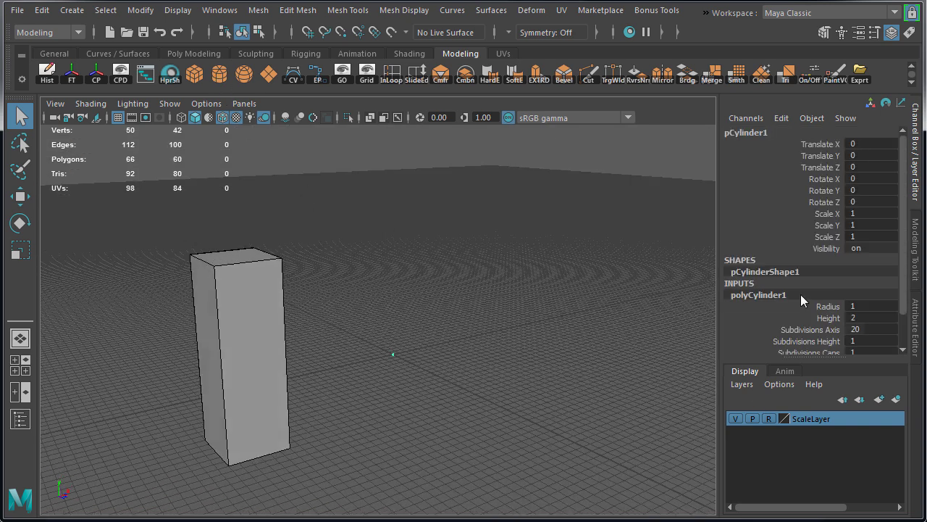
left_click(868, 305)
key("Return")
left_click(866, 317)
type("500")
key("Return")
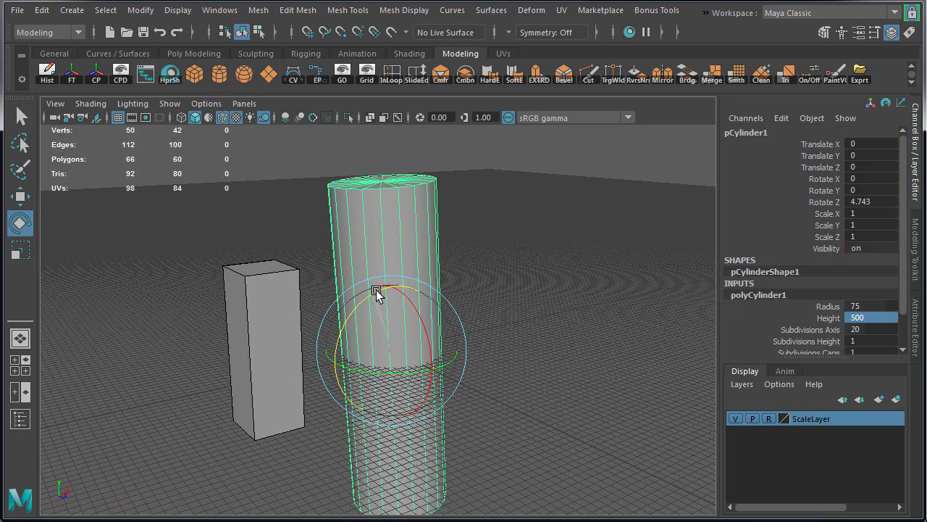
left_click(872, 201)
type("90")
key("Return")
key("w")
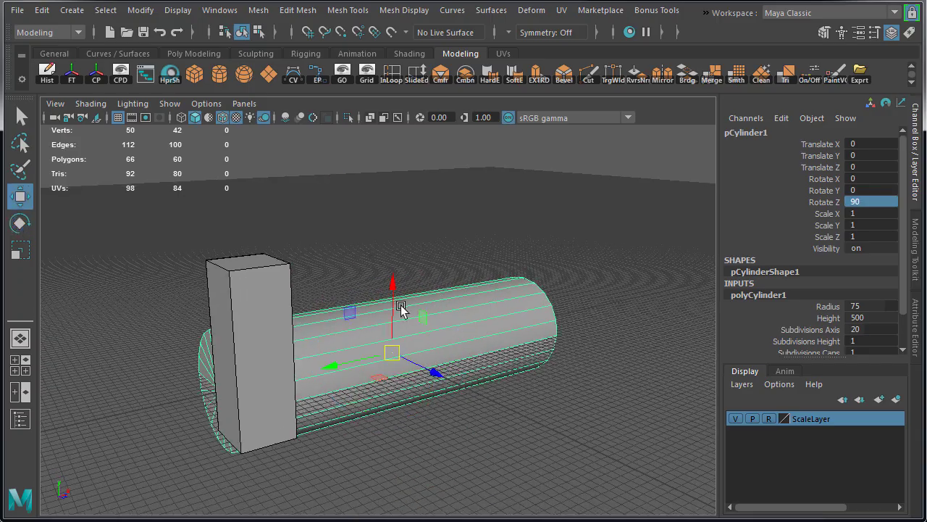
left_click_drag(400, 311, 450, 327)
middle_click_drag(450, 328, 442, 306)
mouse_move(441, 306)
left_mouse_down("alt")
mouse_move(483, 269)
mouse_move(604, 307)
mouse_move(429, 307)
left_mouse_up("alt")
- Thin the horizontal cylinder by lowering its radius
left_click(871, 305)
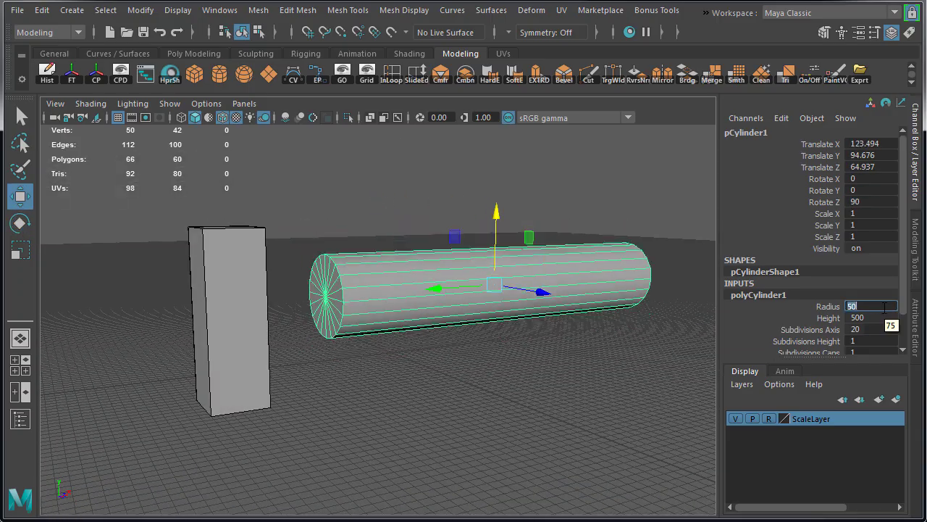
left_click(456, 409)
left_click_drag(456, 410, 338, 392, "alt")
left_click(383, 341)
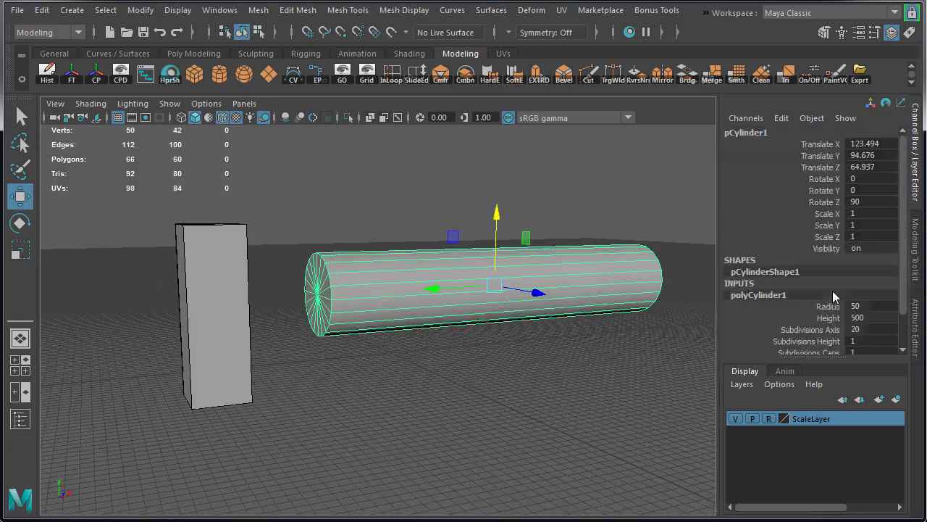
left_click_drag(383, 341, 509, 315, "alt")
left_click(872, 305)
type("5")
key("Return")
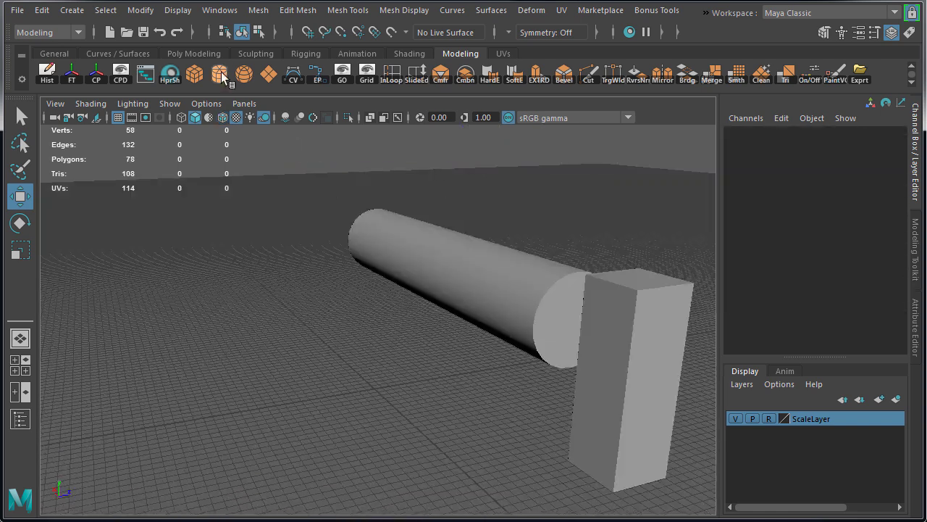
- Create a second cylinder with radius 50 and height 500, rotated to lie flat
left_click(223, 79)
left_click(758, 295)
left_click(871, 306)
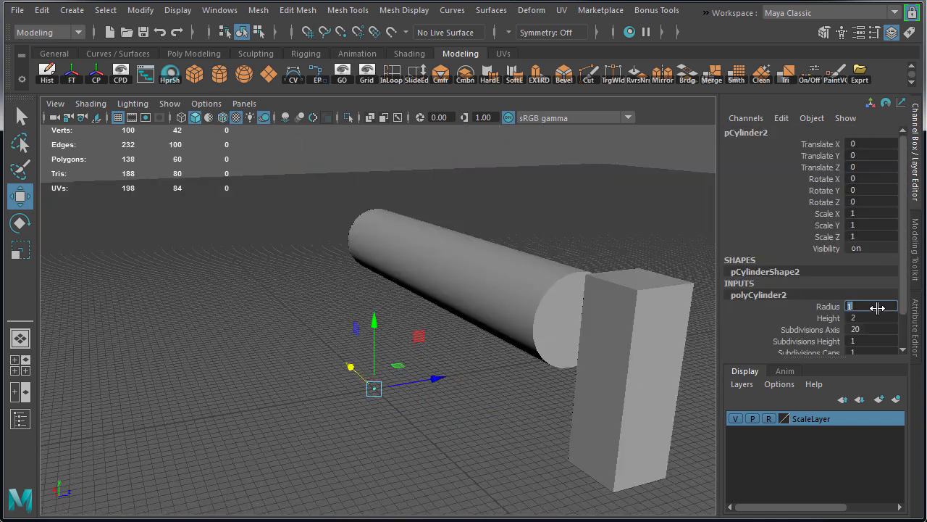
type("50")
key("Tab")
type("500")
left_click(870, 330)
key("e")
left_click_drag(391, 341, 366, 311)
key("w")
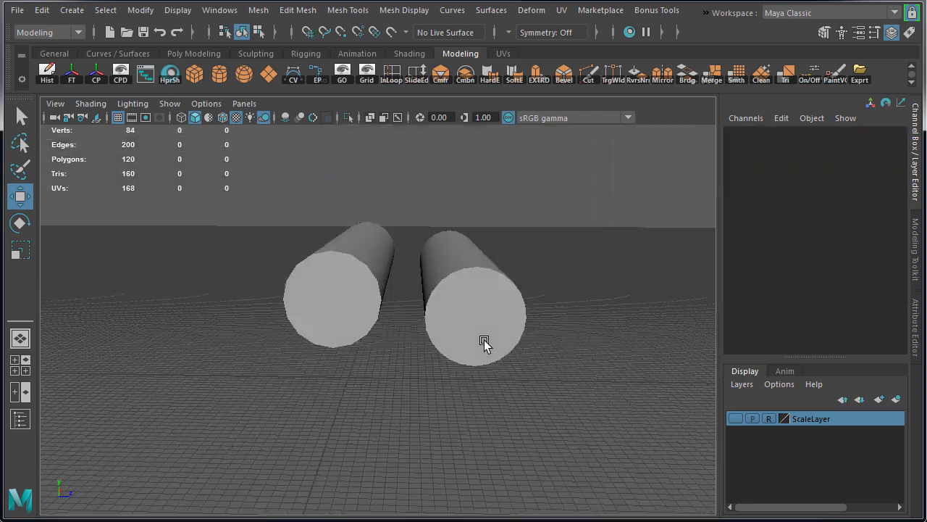
mouse_move(484, 342)
left_mouse_down("alt")
mouse_move(422, 348)
mouse_move(610, 385)
left_mouse_up("alt")
left_click(223, 119)
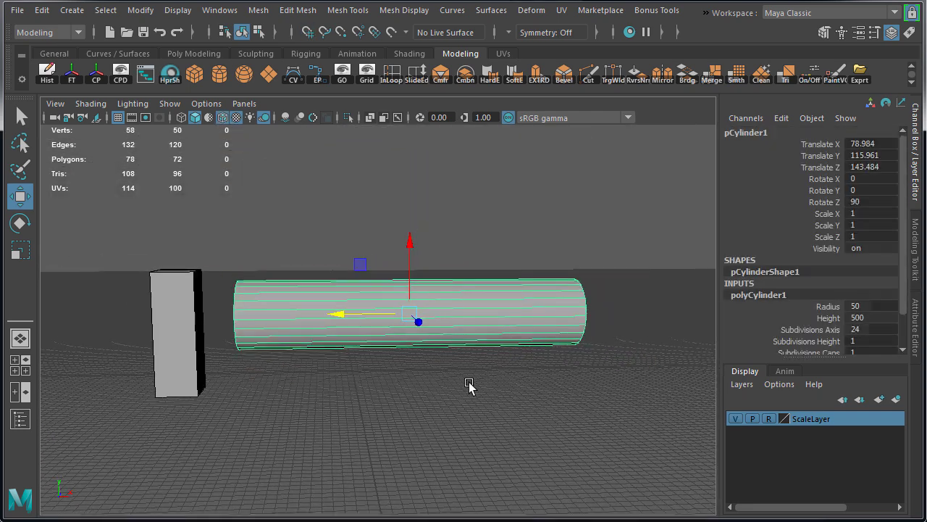
- Change the cylinder's height to 300
left_click(870, 318)
type("300")
key("Return")
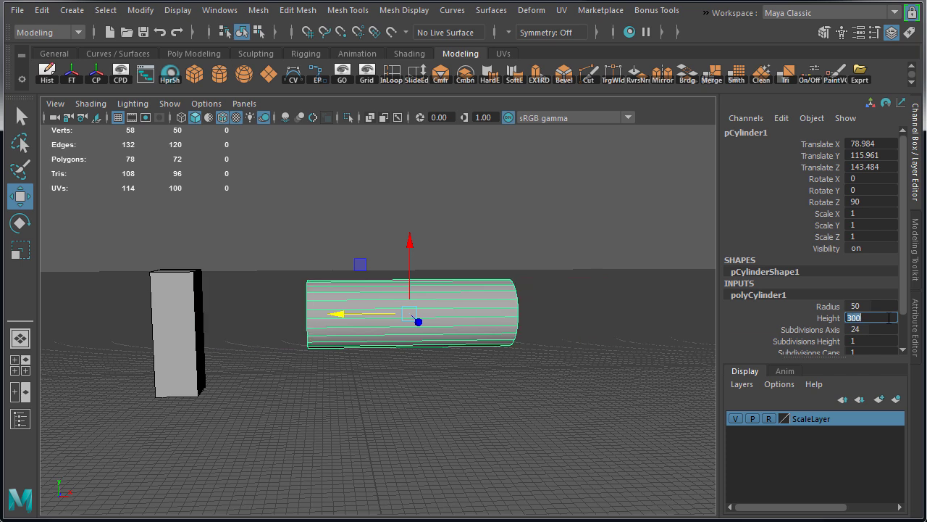
key("Return")
left_click_drag(573, 297, 383, 305, "alt")
- Make a radius-50, 250-high cylinder, lay it flat with Rotate Z 90, and raise it
left_click(219, 73)
type("50")
key("Tab")
type("250")
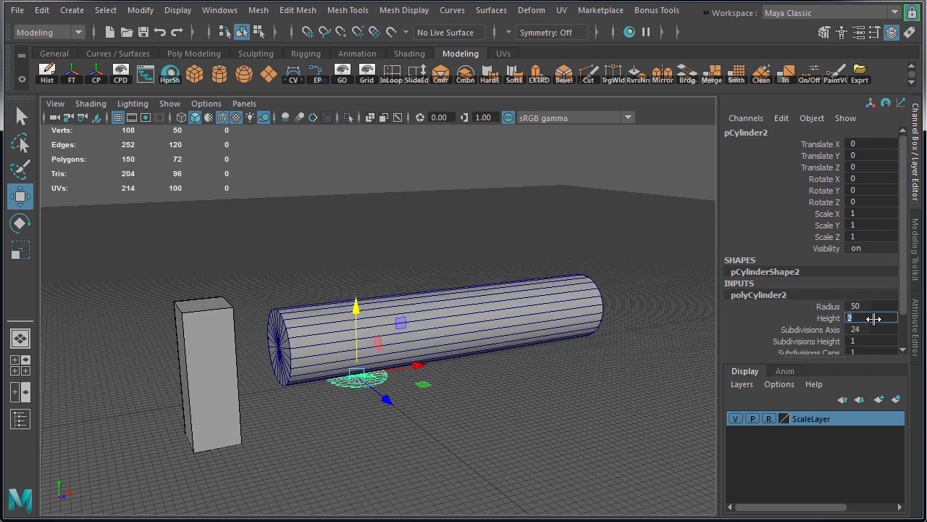
key("Return")
key("e")
left_click(869, 202)
type("90")
key("Return")
key("w")
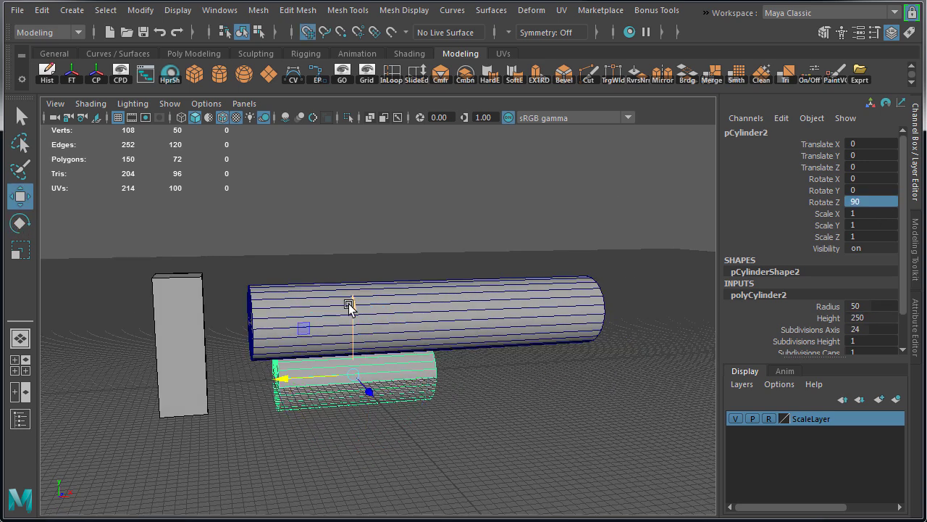
left_click_drag(353, 374, 447, 311)
key("space")
- Slide the short cylinder left along X and reselect it
key("4")
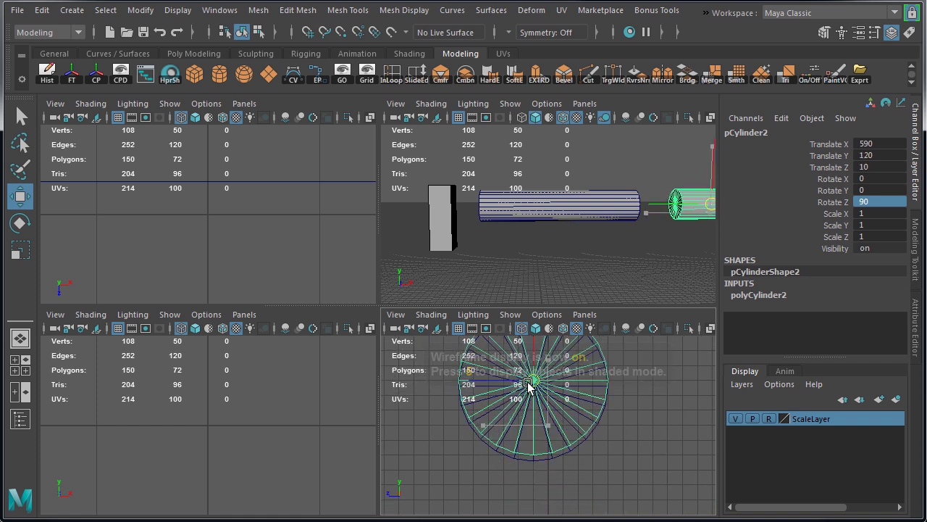
left_click(536, 389)
key("space")
left_click_drag(590, 300, 500, 316, "alt")
left_click(449, 307)
left_click(426, 253)
left_click(464, 317)
left_click(468, 316)
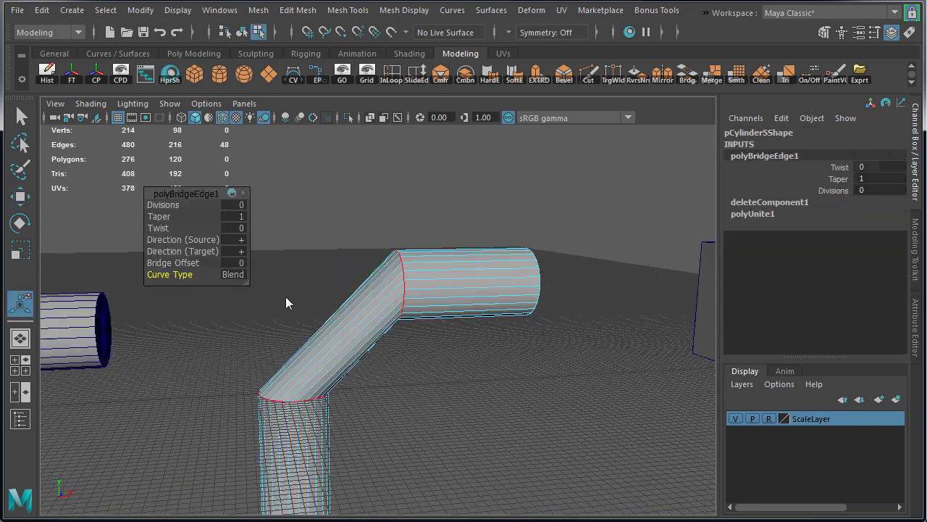
- Set the bridge bend's divisions to 8 for a smoother elbow
left_click(163, 204)
middle_click_drag(288, 290, 319, 284)
left_click(240, 206)
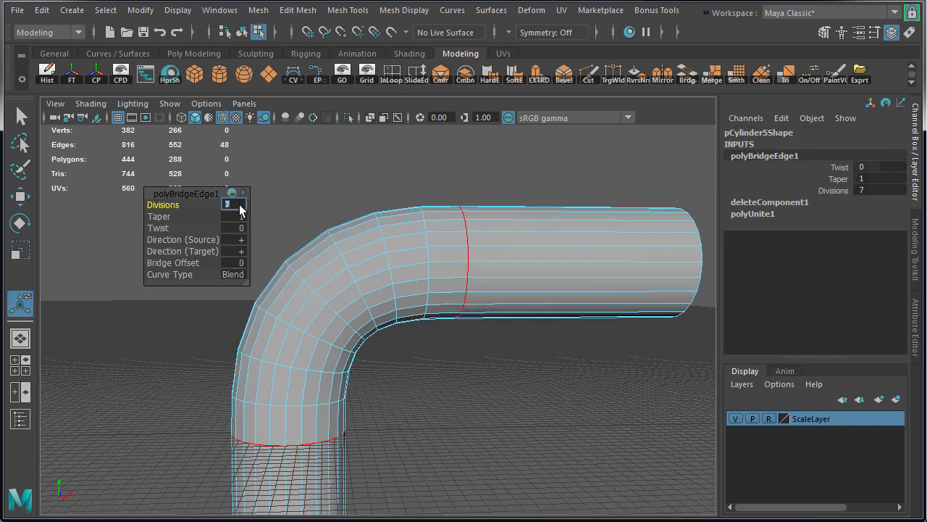
type("6")
key("Return")
type("8")
key("Return")
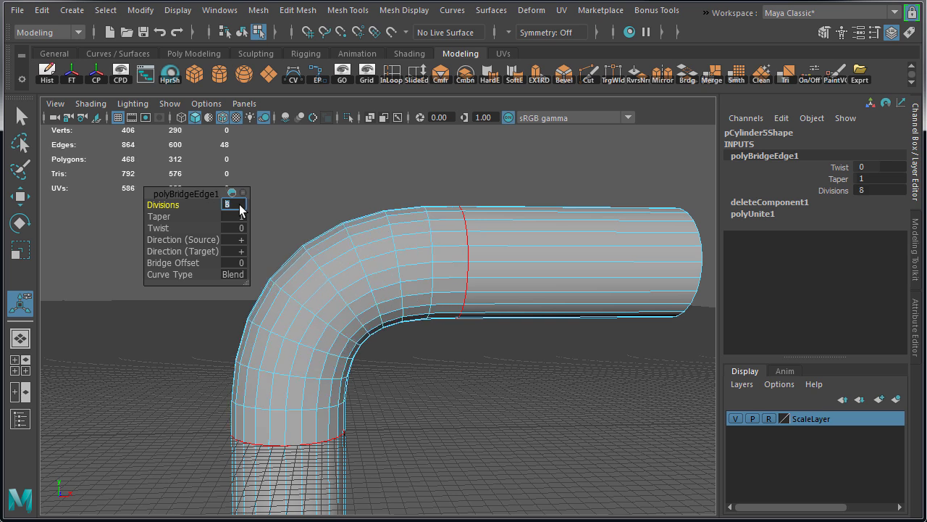
key("w")
right_click_drag(404, 224, 476, 201)
- Soften all the bent pipe's edges
right_click_drag(348, 182, 273, 228, "alt")
left_click_drag(273, 228, 461, 437)
right_click(376, 221, "shift")
mouse_move(464, 240)
left_click(487, 220)
right_click_drag(474, 269, 515, 222)
left_click_drag(515, 222, 311, 239, "alt")
left_click(310, 239)
right_click_drag(310, 238, 477, 284, "alt")
middle_click_drag(477, 284, 456, 226, "alt")
- Delete the faces of the pipe's straight horizontal section
right_click_drag(457, 226, 456, 262)
left_click_drag(394, 174, 356, 381)
key("Delete")
right_click_drag(307, 162, 377, 139)
left_click_drag(377, 138, 334, 303, "alt")
left_click(286, 247)
left_click_drag(287, 247, 482, 291, "alt")
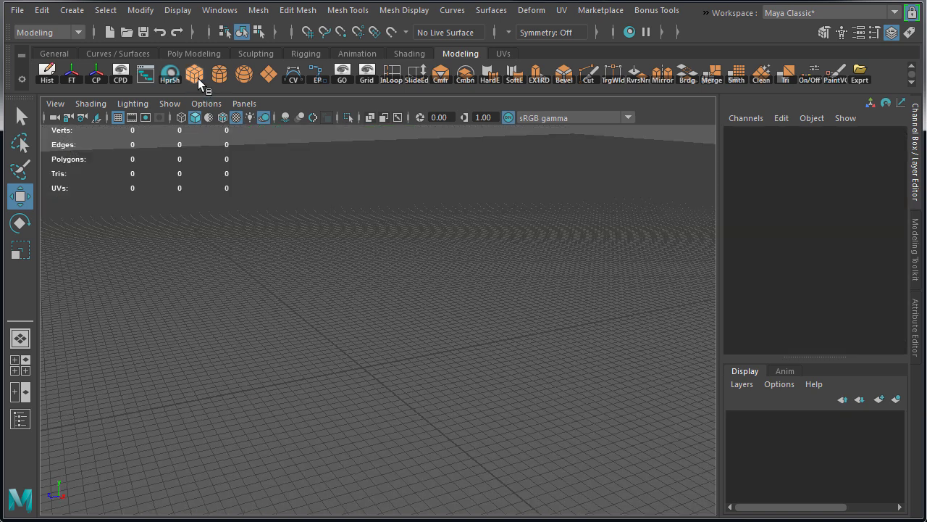
- Create a polygon cube with width 60, depth 60 and height 180
left_click(73, 10)
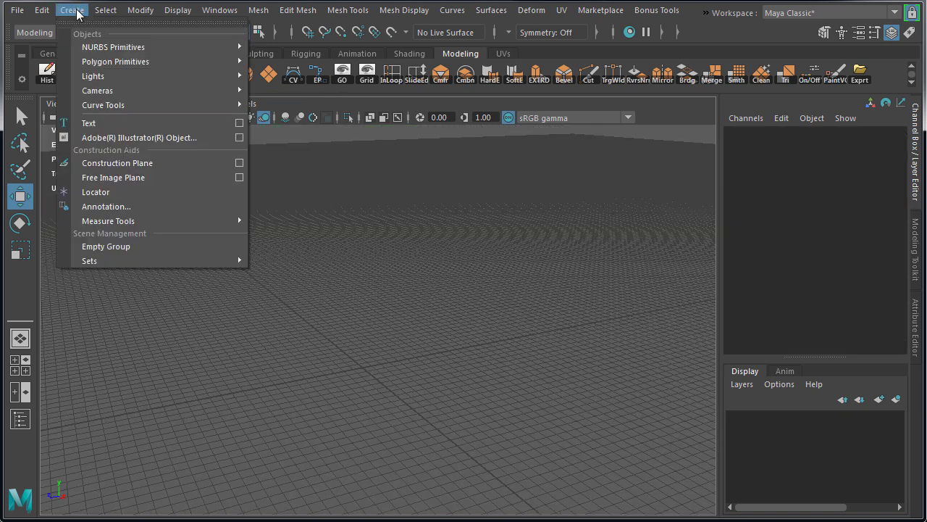
mouse_move(203, 61)
left_click(290, 91)
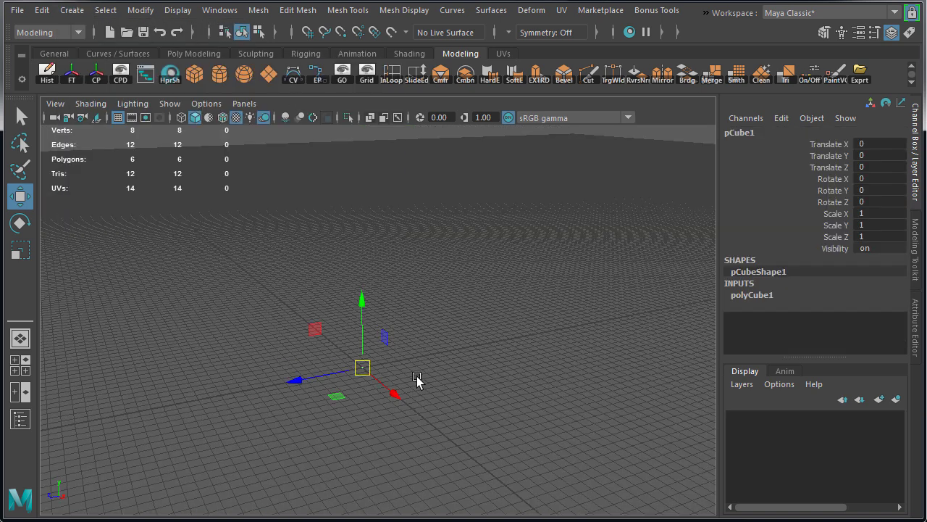
left_click_drag(474, 381, 557, 385, "alt")
left_click(806, 293)
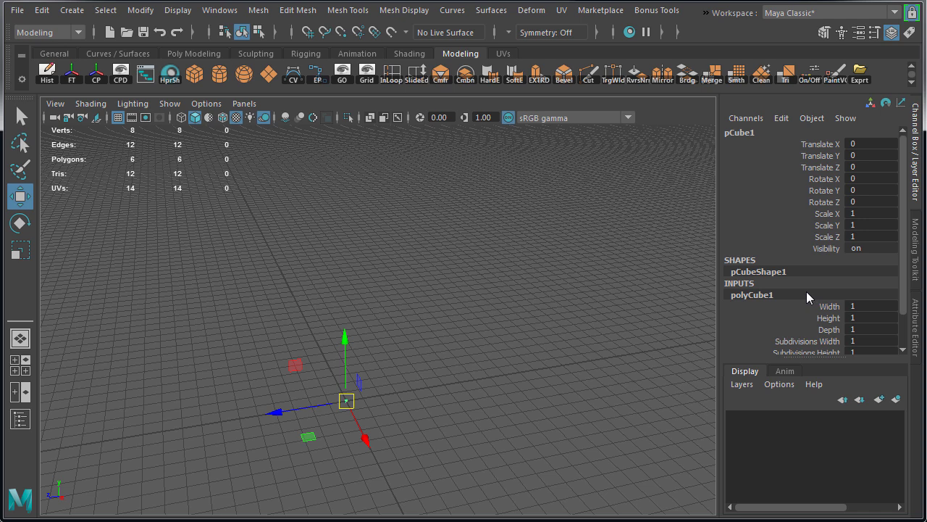
left_click(874, 305)
type("60")
left_click(869, 329)
type("60")
key("Return")
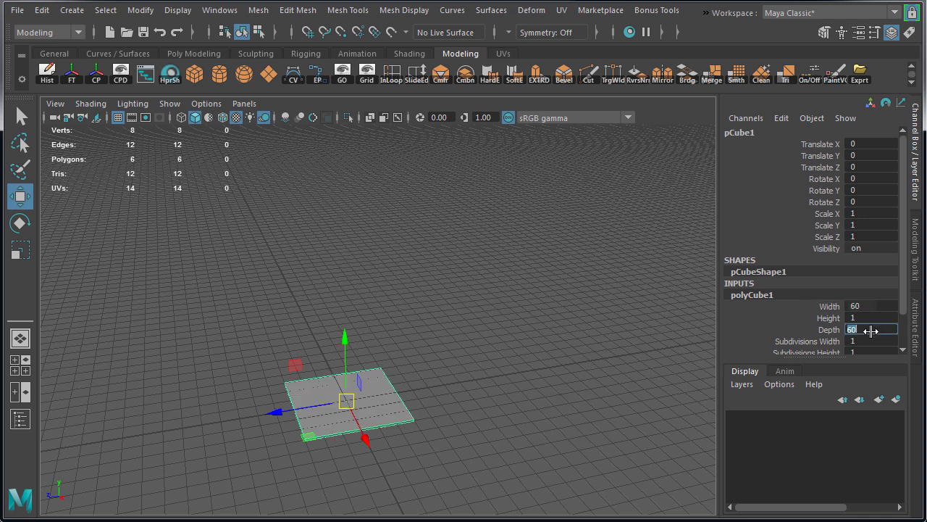
left_click(874, 317)
type("180")
key("Return")
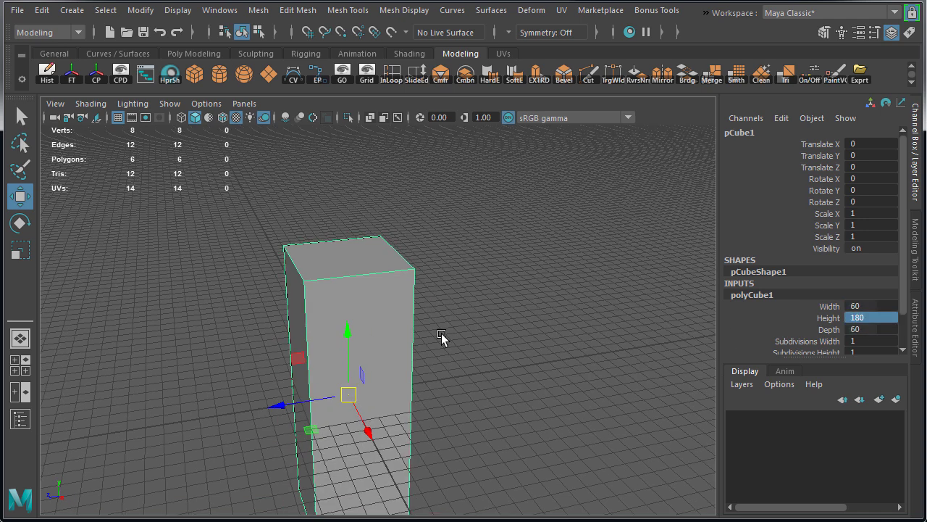
- Snap the box's corner pivot to the grid origin, then import assets and place the test cylinder
left_click_drag(418, 338, 394, 369, "alt")
key("d")
key("c")
key("x")
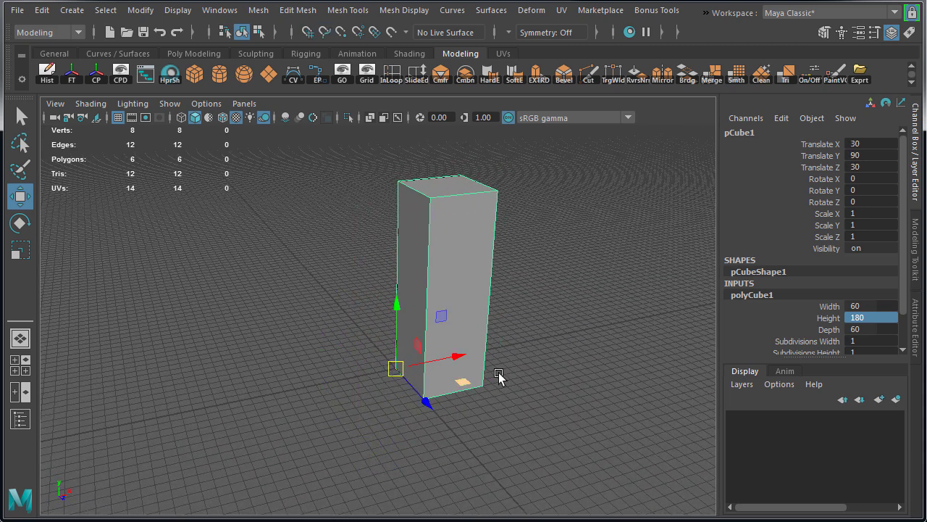
left_click_drag(509, 379, 418, 370, "alt")
left_click(306, 325)
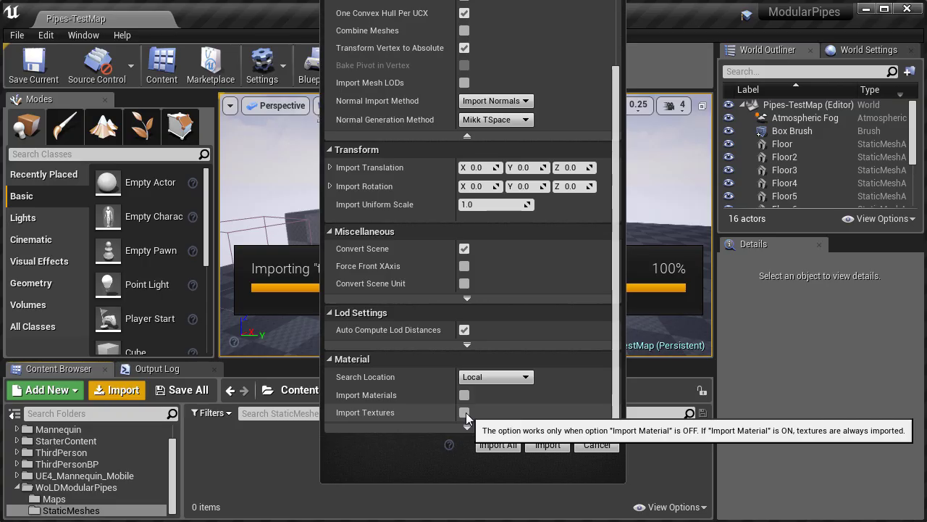
left_click(497, 445)
left_click_drag(212, 445, 476, 234)
- Inspect the test cylinder in the immersive viewport, then play-test running the character past it
key("F11")
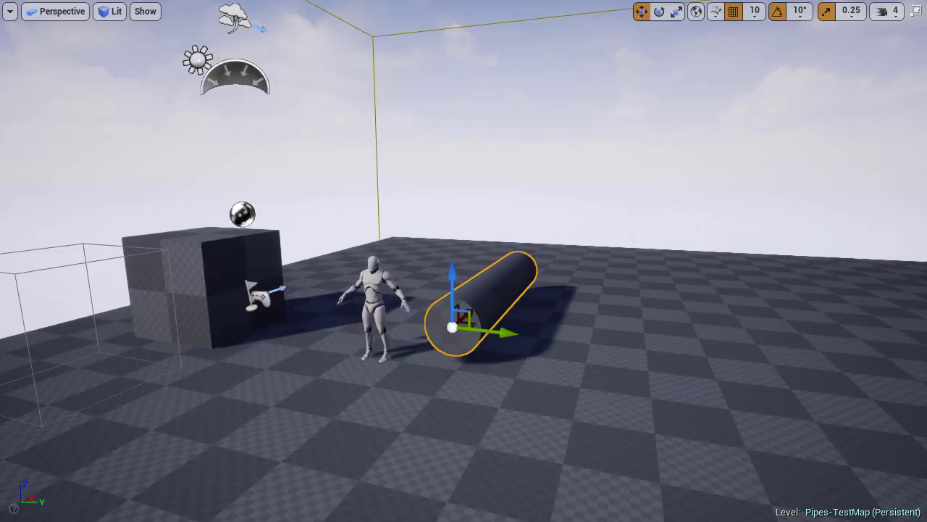
right_click_drag(476, 233, 570, 240)
key("Escape")
right_click_drag(586, 305, 558, 324)
key("alt+p")
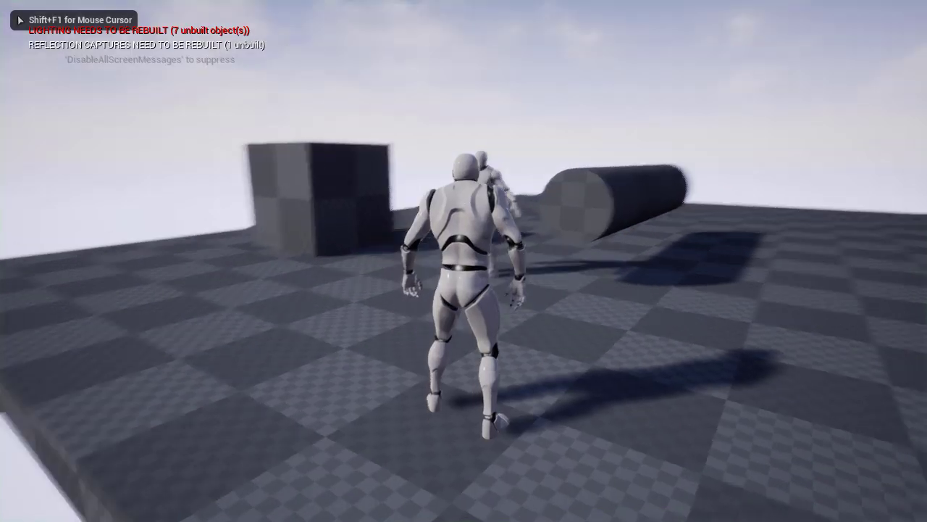
key("w")
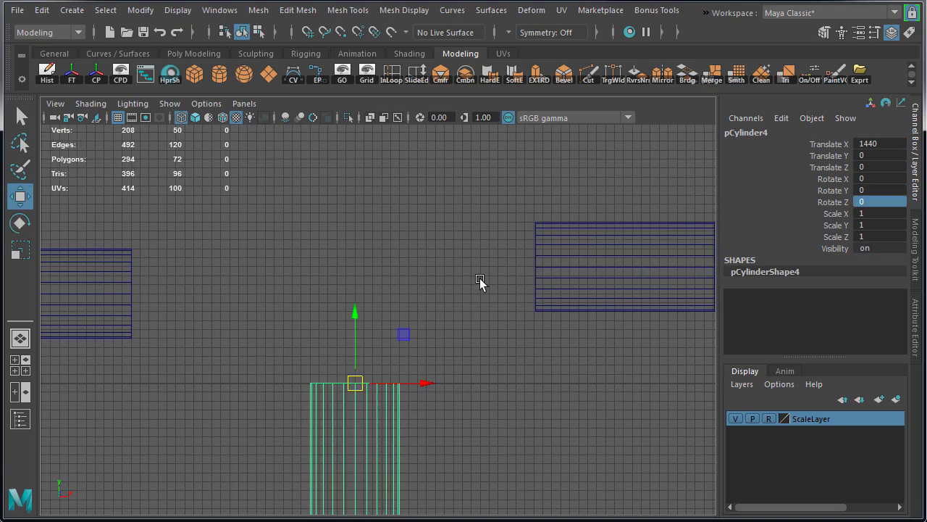
- Move the horizontal cylinder next to the vertical one and select both cylinders
left_click(569, 281)
middle_click_drag(548, 273, 468, 280)
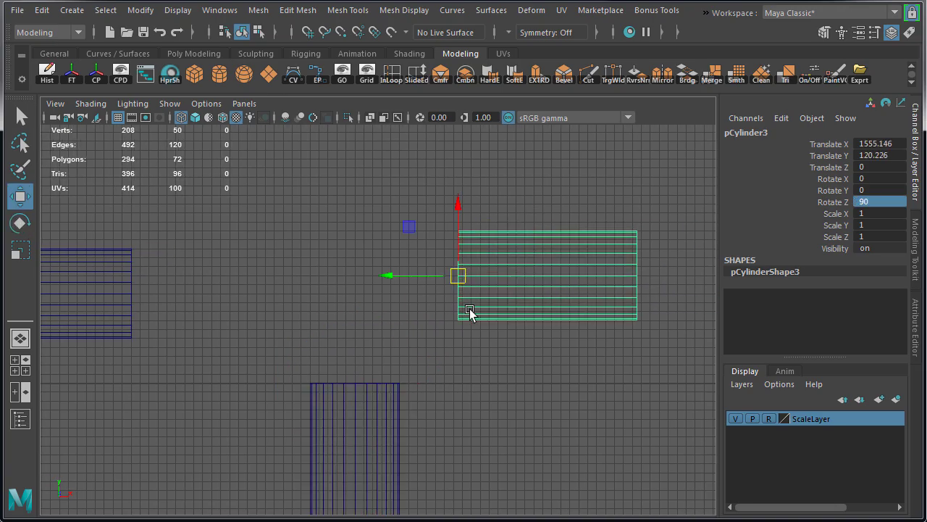
key("space")
key("space")
left_click_drag(492, 327, 544, 332, "alt")
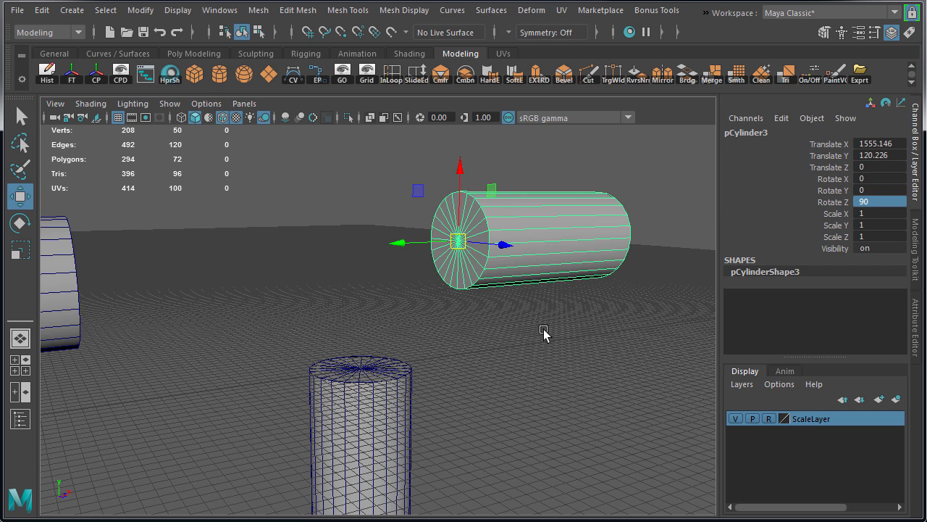
key("space")
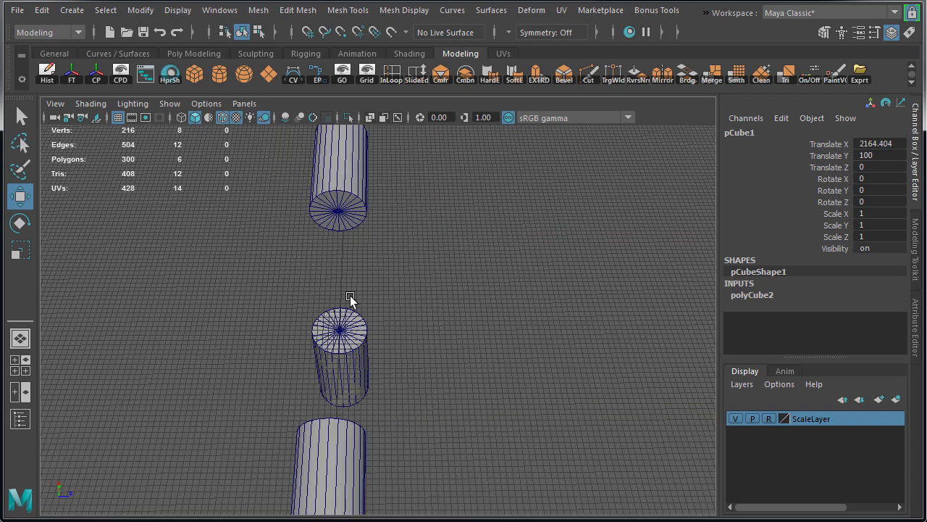
left_click_drag(259, 196, 407, 375)
key("space")
left_click_drag(341, 314, 321, 279, "alt")
- Combine the two cylinders into one mesh and select their facing cap faces
right_click_drag(314, 162, 325, 422, "shift")
right_click_drag(344, 235, 344, 276)
left_click_drag(203, 201, 419, 445)
left_click_drag(455, 212, 636, 378, "ctrl")
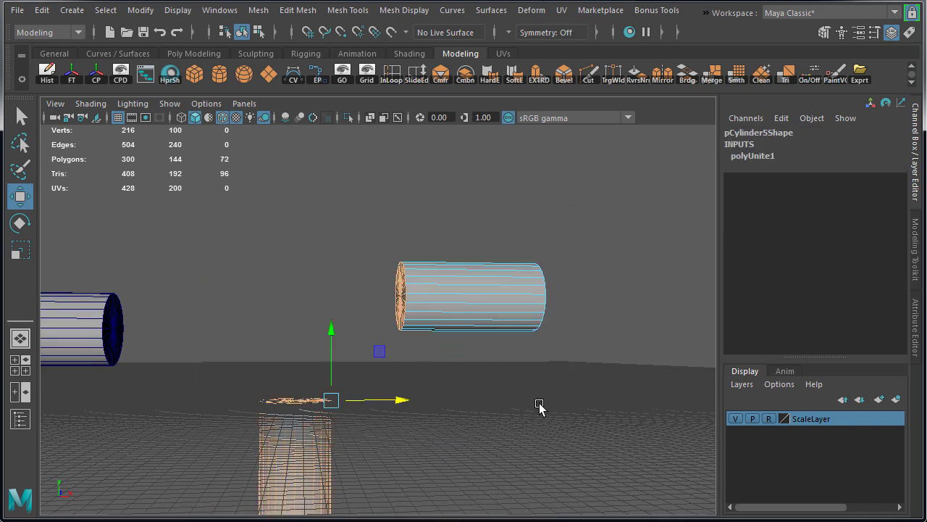
left_click_drag(534, 406, 509, 416, "alt")
left_click_drag(173, 437, 406, 492, "ctrl")
left_click_drag(449, 432, 393, 433, "alt")
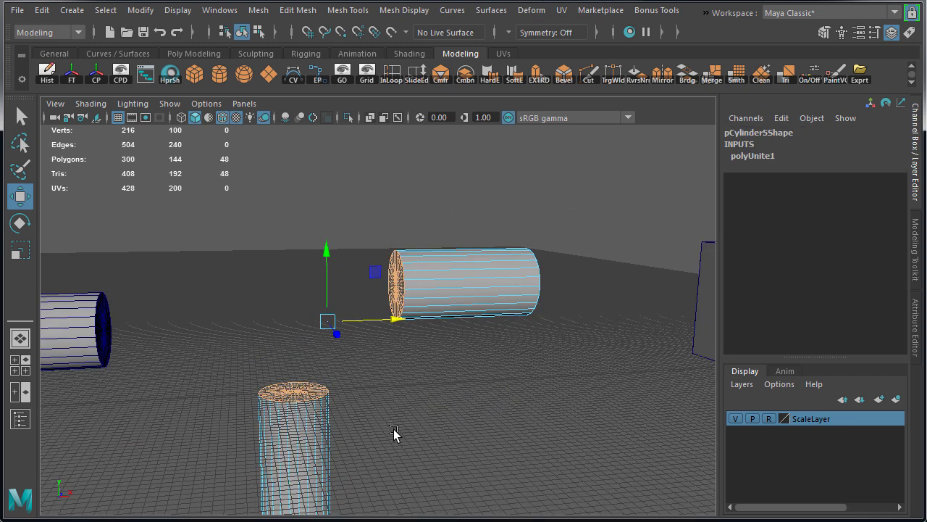
- Bridge the open pipe ends with a Blend curve and 8 divisions for a smooth elbow
left_click(298, 10)
left_click(311, 75)
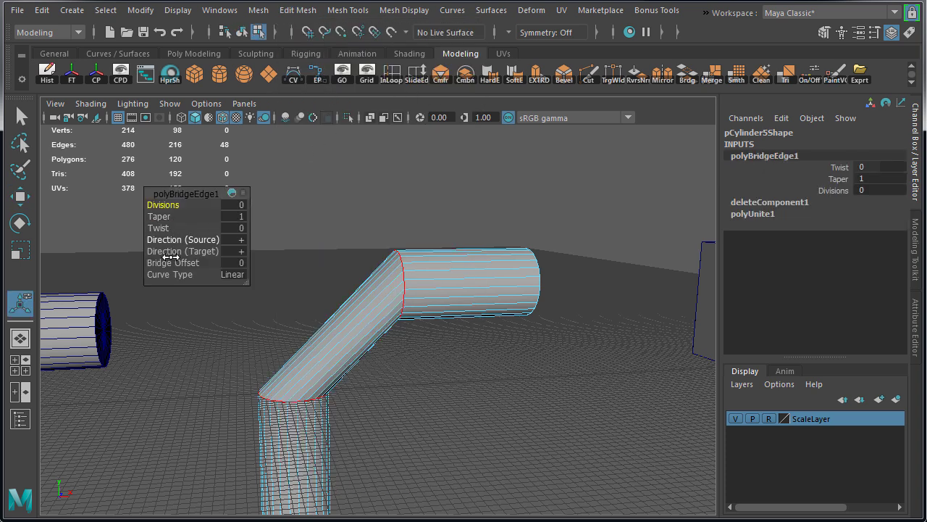
left_click(222, 279)
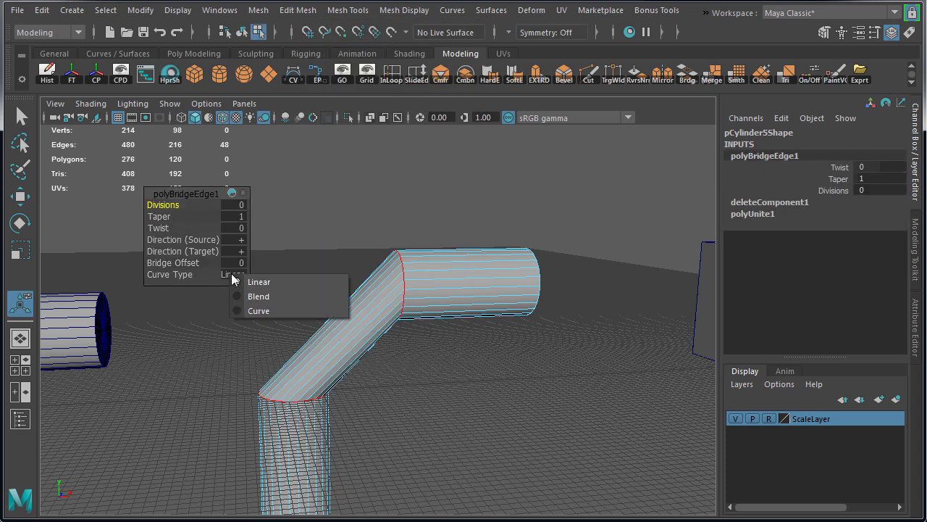
left_click(286, 298)
left_click_drag(185, 205, 221, 205)
left_click(240, 205)
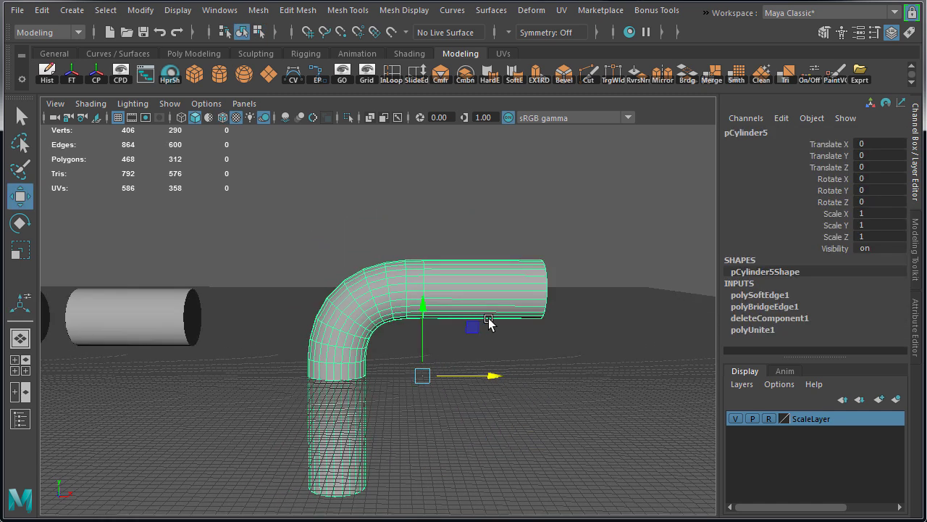
- Return to object selection and inspect the finished elbow pipe from another angle
right_click_drag(505, 164, 648, 141)
left_click_drag(559, 256, 590, 289)
left_click(590, 289)
left_click_drag(425, 352, 213, 327, "alt")
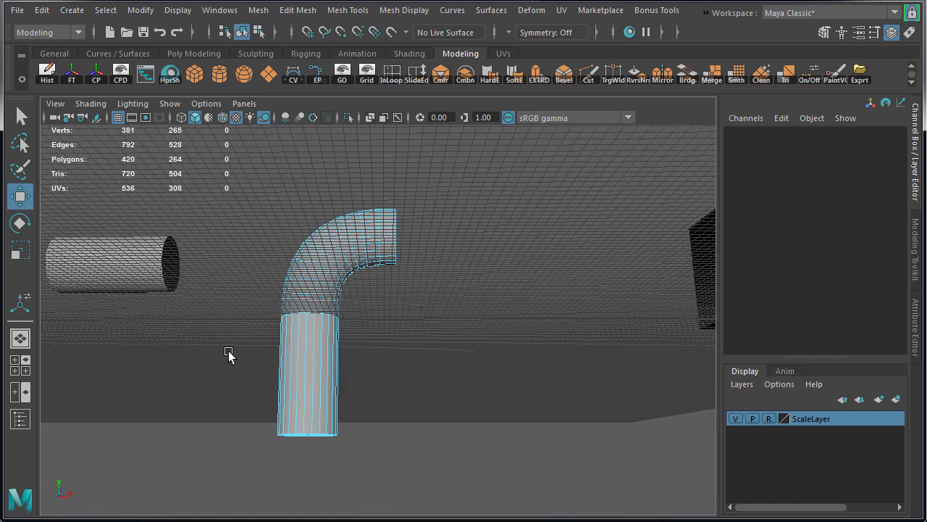
- Frame the cylinder, slide it along X and set its Rotate Z to 180
left_click(304, 348)
key("f")
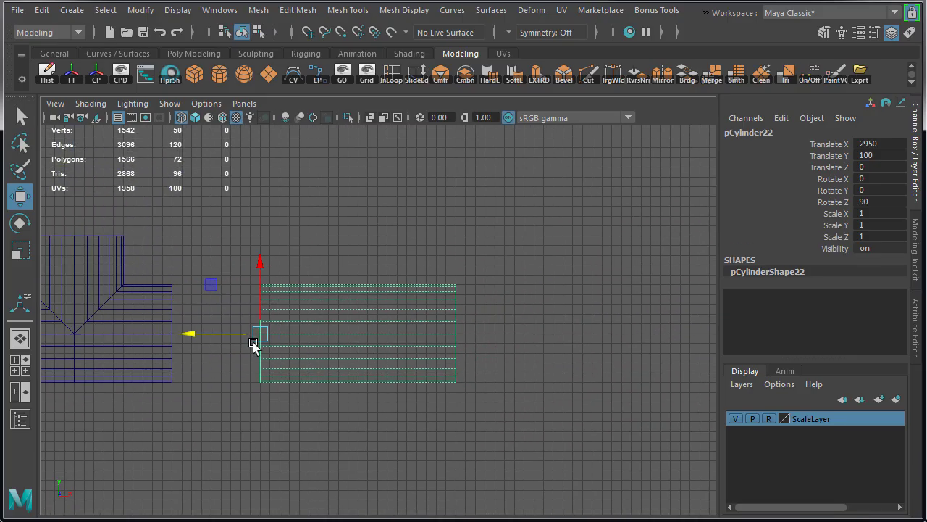
left_click_drag(249, 341, 276, 338)
key("e")
left_click_drag(346, 319, 335, 286)
left_click(880, 202)
type("180")
key("Return")
- Move it across the other cylinder, select both and Boolean-union them into one mesh
key("w")
left_click_drag(283, 326, 379, 437)
scroll(497, 394, "up", 5)
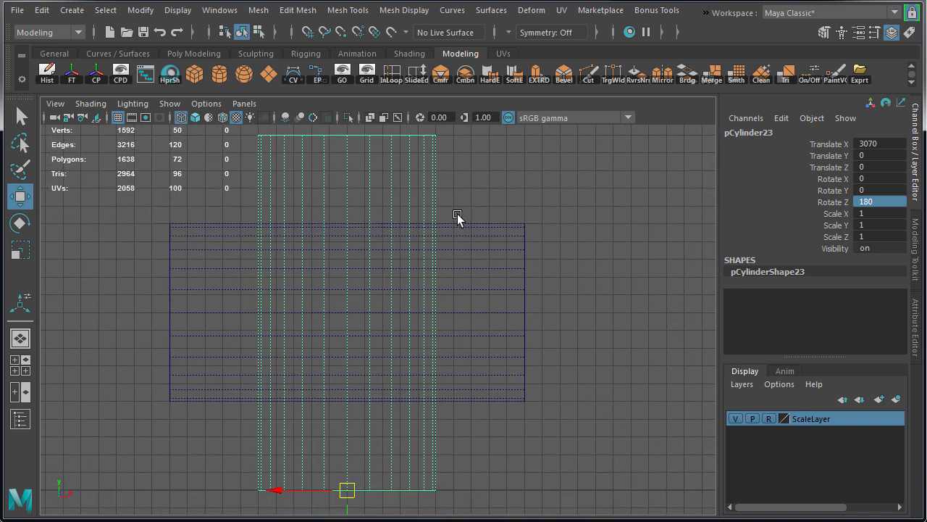
mouse_move(468, 217)
left_mouse_down("alt")
mouse_move(418, 315)
mouse_move(575, 296)
mouse_move(365, 264)
left_mouse_up("alt")
left_click(365, 264)
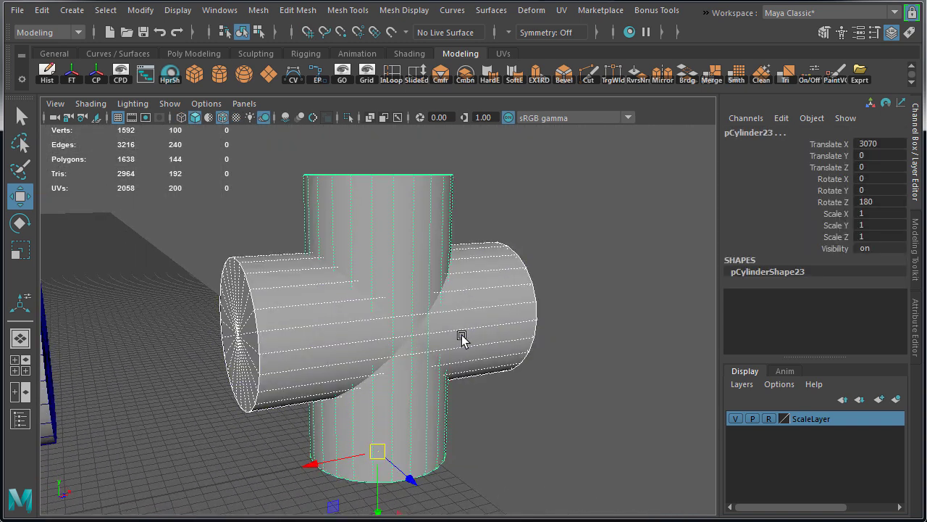
left_click(259, 10)
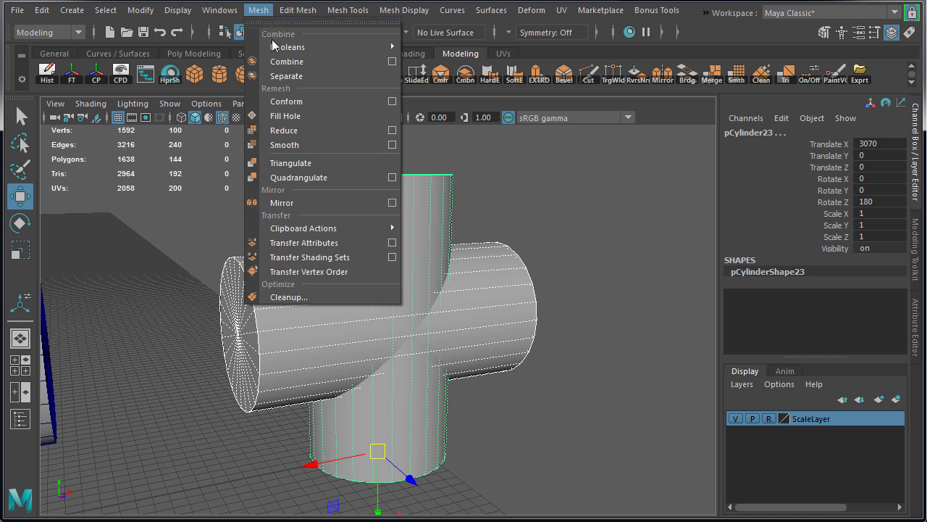
mouse_move(286, 48)
left_click(424, 60)
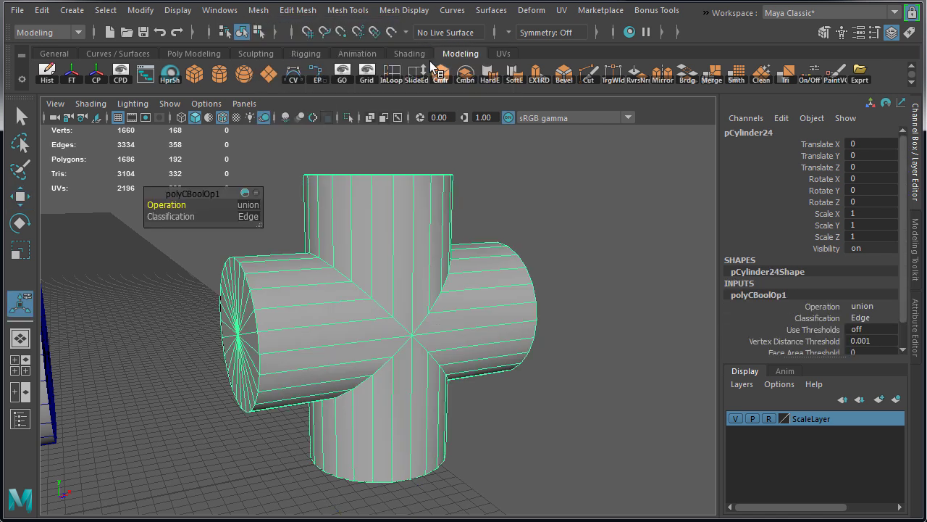
- In vertex mode, marquee the cross mesh's diagonal seam vertices from the top view and open the vertex menu
key("q")
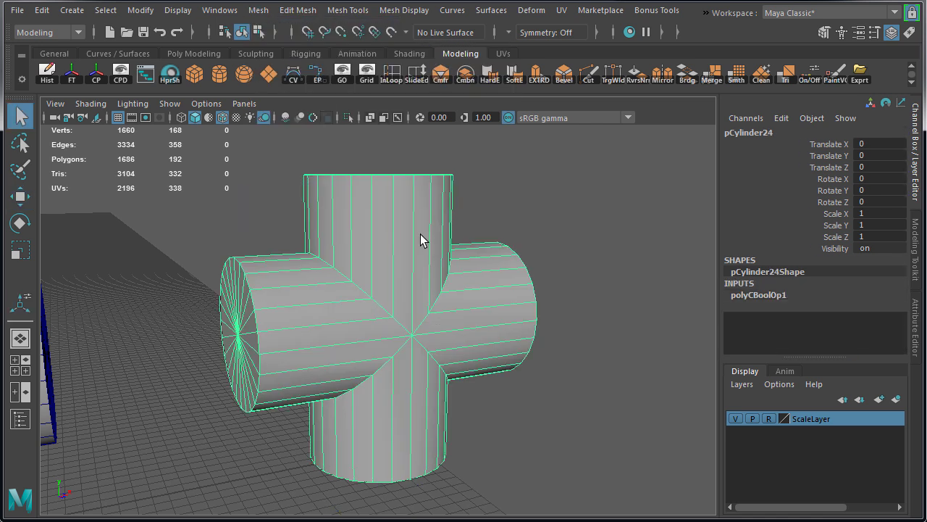
right_click_drag(419, 234, 377, 235)
key("space")
key("space")
scroll(306, 314, "down", 2)
left_click_drag(236, 205, 458, 408)
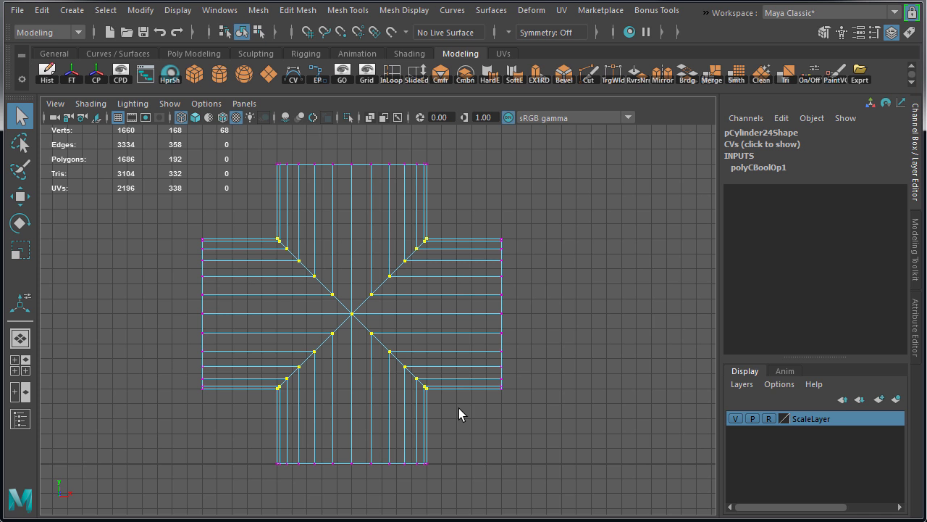
right_click(526, 218, "shift")
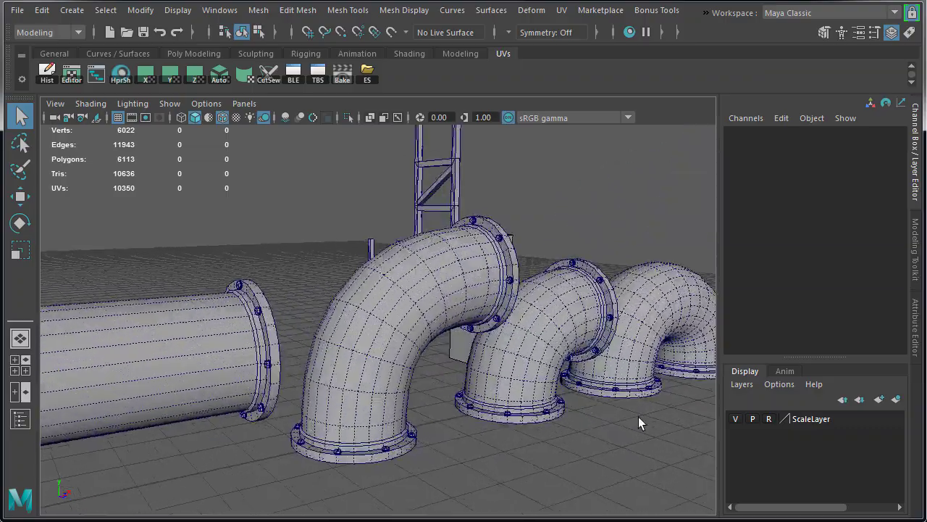
- Move a flange cap onto the end of the large elbow pipe pipes_large_90a
left_click(388, 302)
left_click_drag(388, 303, 185, 353, "alt")
left_click(151, 306)
left_click(553, 384)
right_click_drag(186, 353, 442, 341, "alt")
left_click_drag(441, 342, 389, 306, "alt")
middle_click_drag(389, 306, 460, 337, "alt")
right_click_drag(459, 338, 356, 389, "alt")
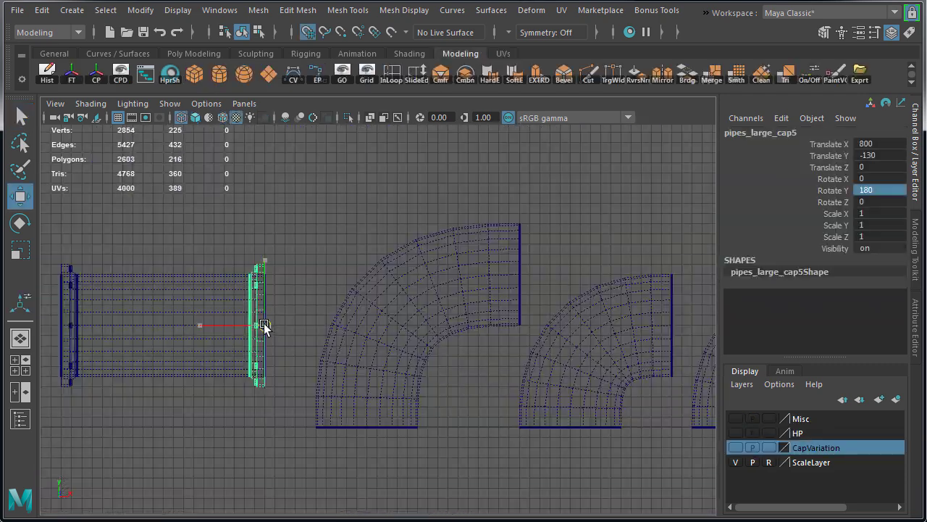
left_click_drag(265, 325, 522, 275)
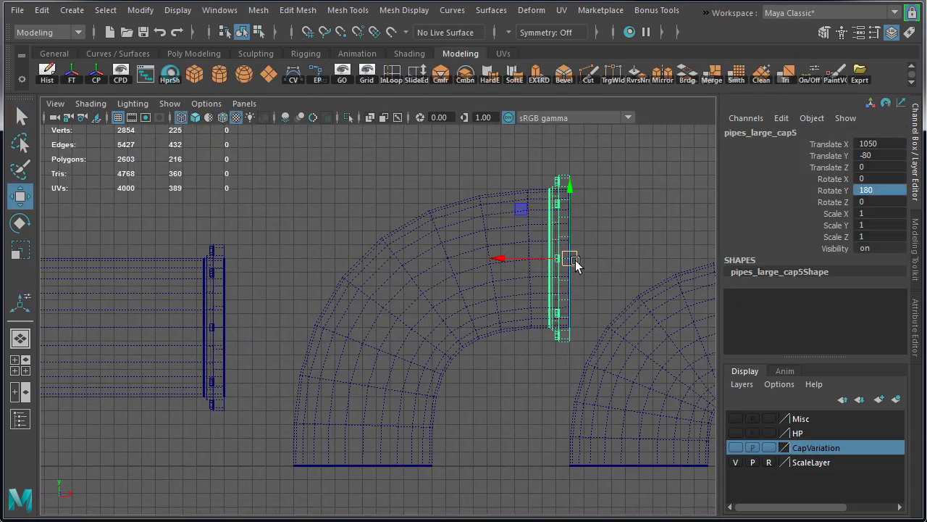
- Rotate the cap to -90 on Z and seat it on the elbow's bottom end
key("e")
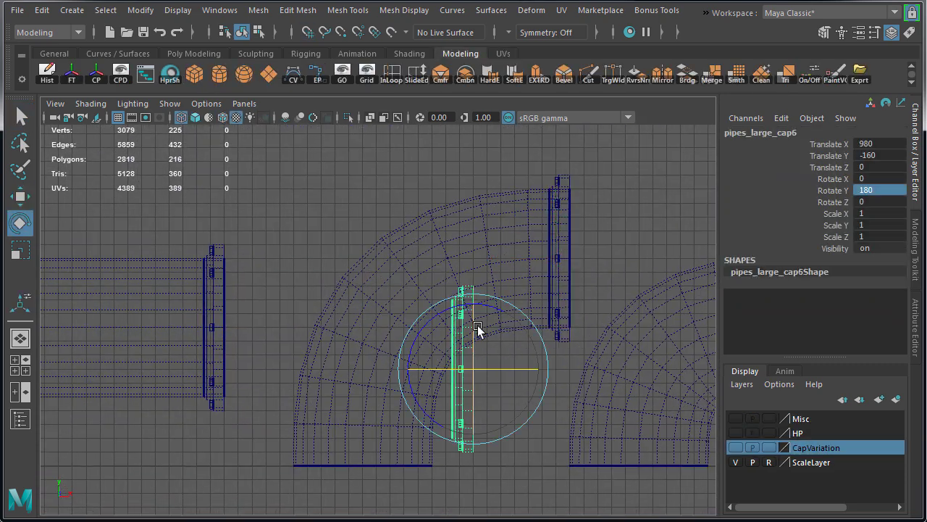
left_click_drag(476, 314, 623, 331)
left_click(900, 202)
type("-90")
key("Return")
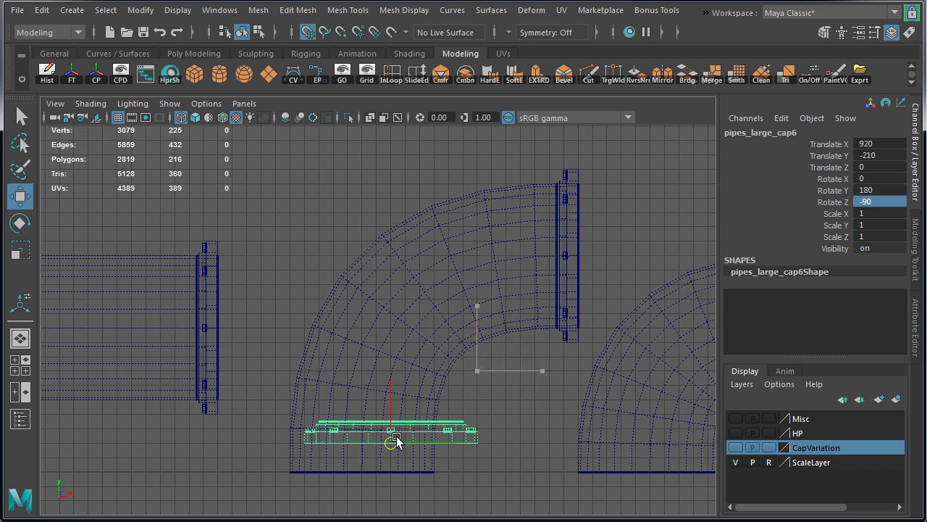
left_click_drag(394, 441, 352, 480)
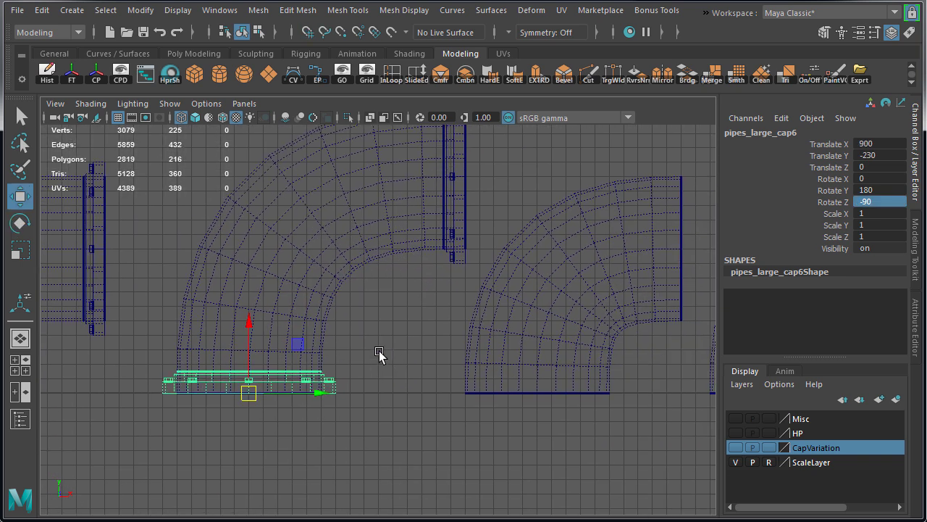
middle_click_drag(379, 354, 352, 345, "alt")
- Duplicate caps onto the remaining elbow ends, then extrude the straight pipe's end faces into a rim
key("ctrl+d")
left_click_drag(232, 381, 515, 382)
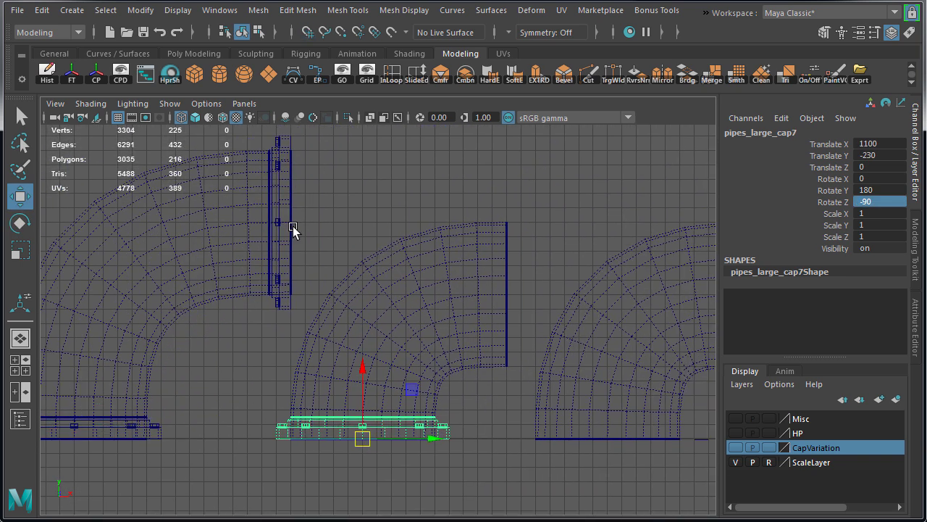
left_click(293, 230)
key("ctrl+d")
left_click_drag(294, 230, 521, 297)
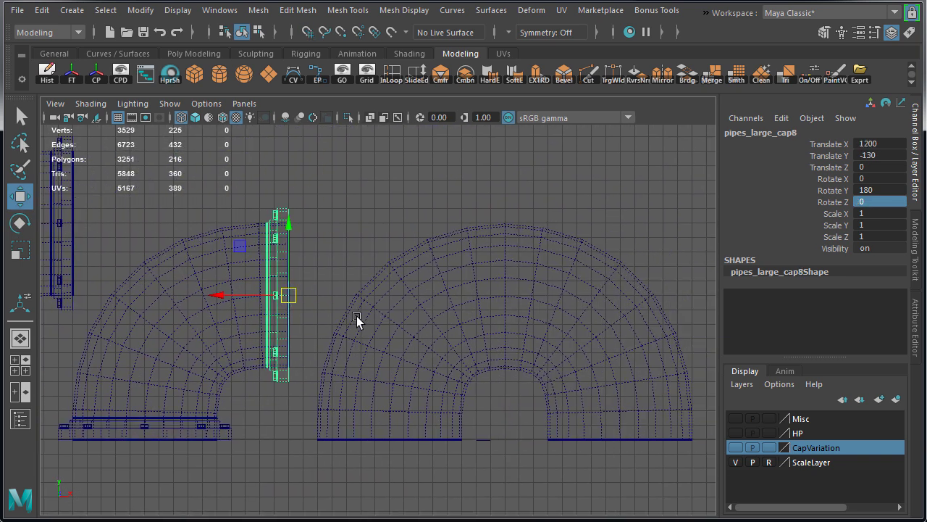
left_click(234, 440)
left_click(87, 429)
key("ctrl+d")
left_click_drag(87, 429, 526, 445)
key("ctrl+d")
middle_click_drag(526, 445, 406, 420, "alt")
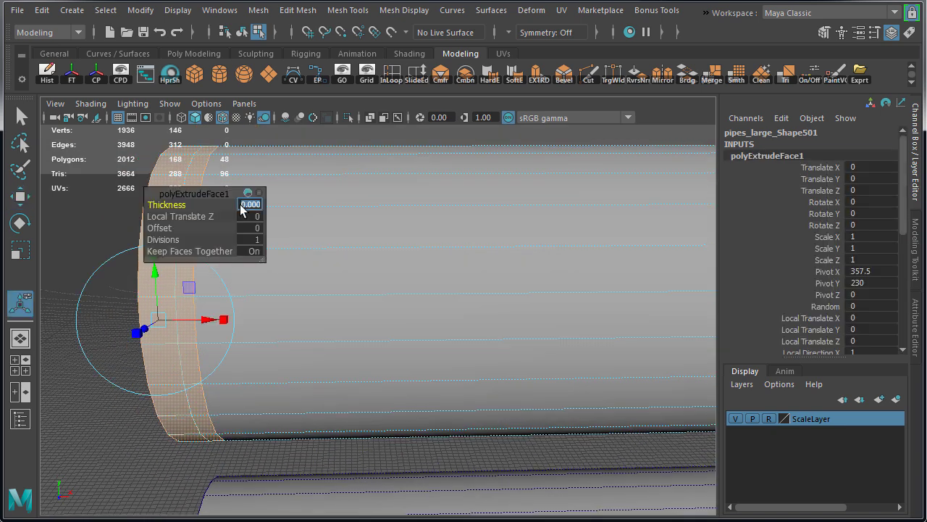
left_click_drag(248, 208, 345, 313, "alt")
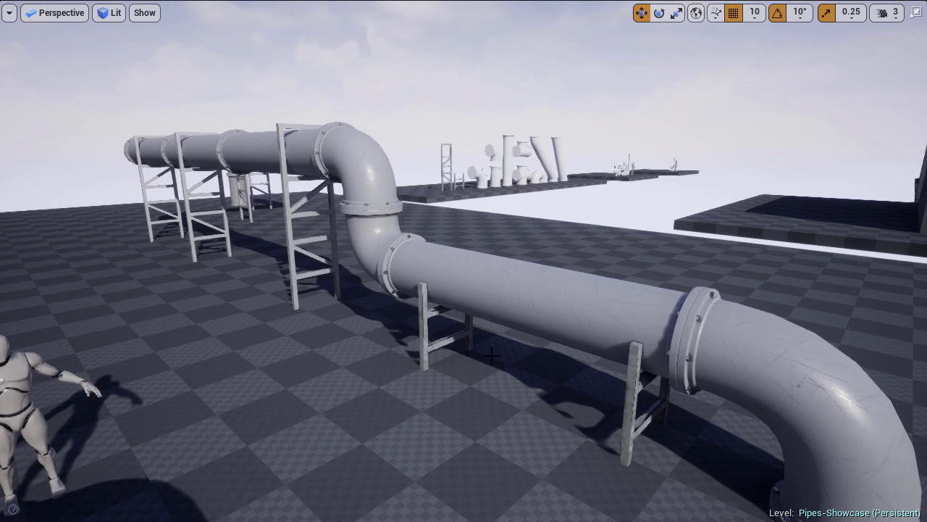
- Alt-drag a copy of the ladder pipe support further along the outdoor pipe run
left_click(434, 316)
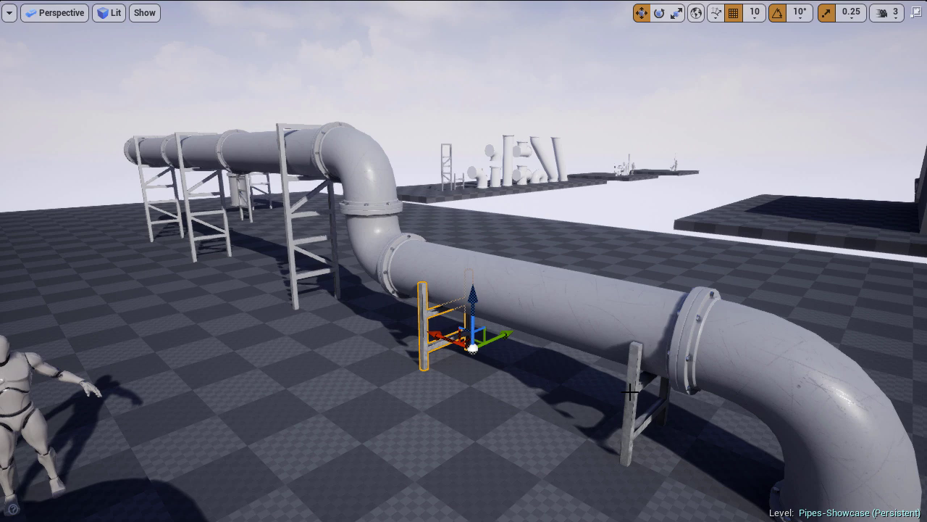
left_click_drag(473, 343, 603, 402, "alt")
right_click_drag(603, 402, 580, 402)
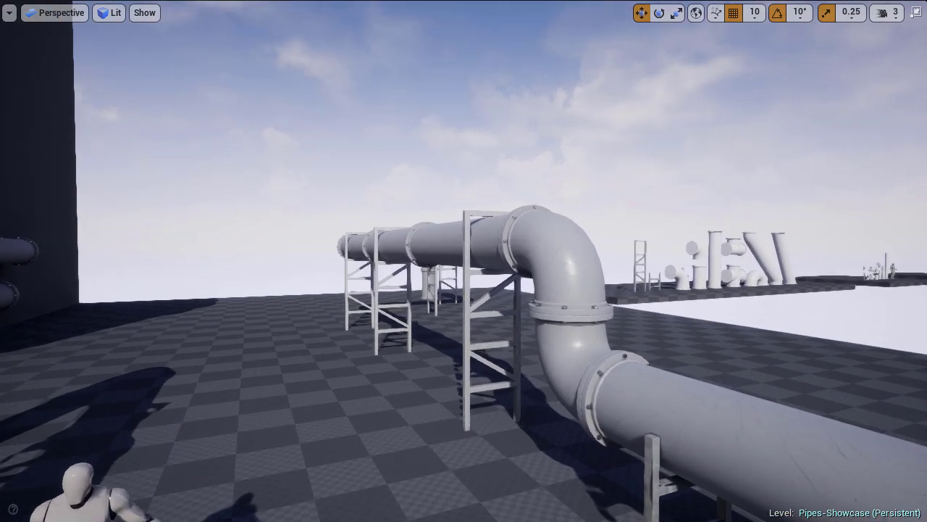
mouse_move(561, 392)
right_mouse_down()
mouse_move(550, 392)
mouse_move(562, 392)
right_mouse_up()
left_click(562, 392)
right_click_drag(505, 374, 463, 375)
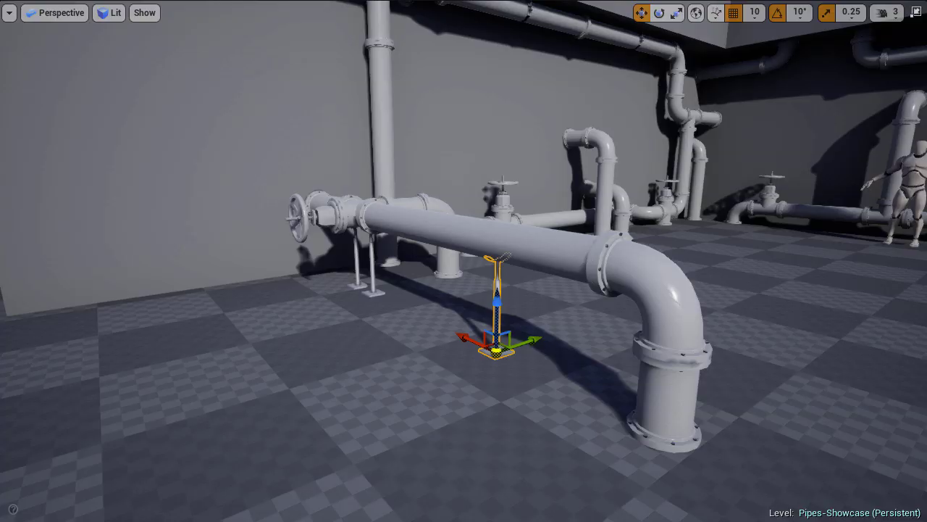
- Slide a pipe clamp to the left along the upper indoor wall pipe
right_click_drag(464, 375, 468, 375)
scroll(481, 384, "down", 3)
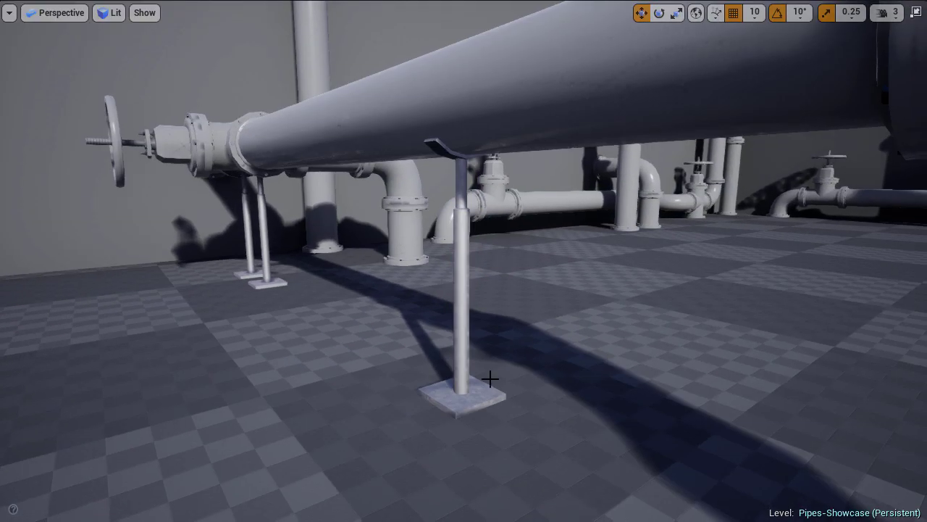
left_click_drag(481, 383, 678, 337, "alt")
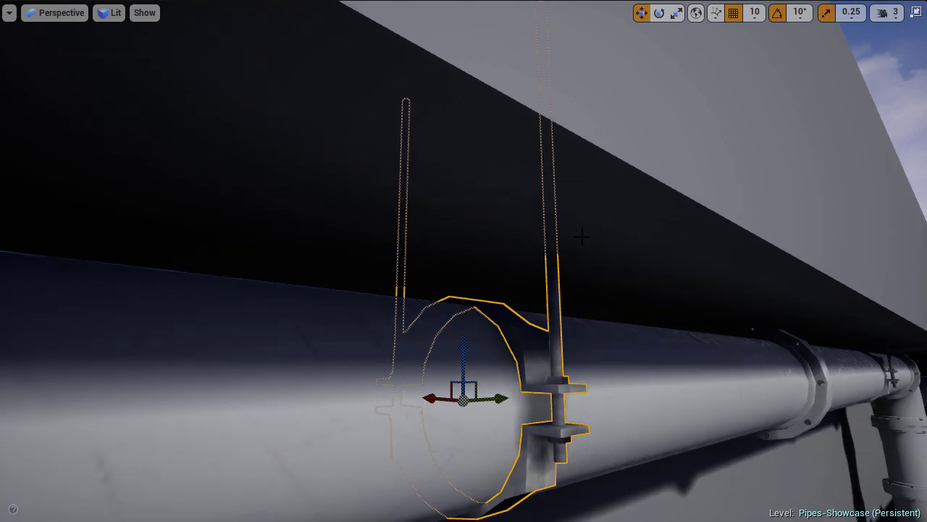
left_click_drag(464, 391, 507, 326, "alt")
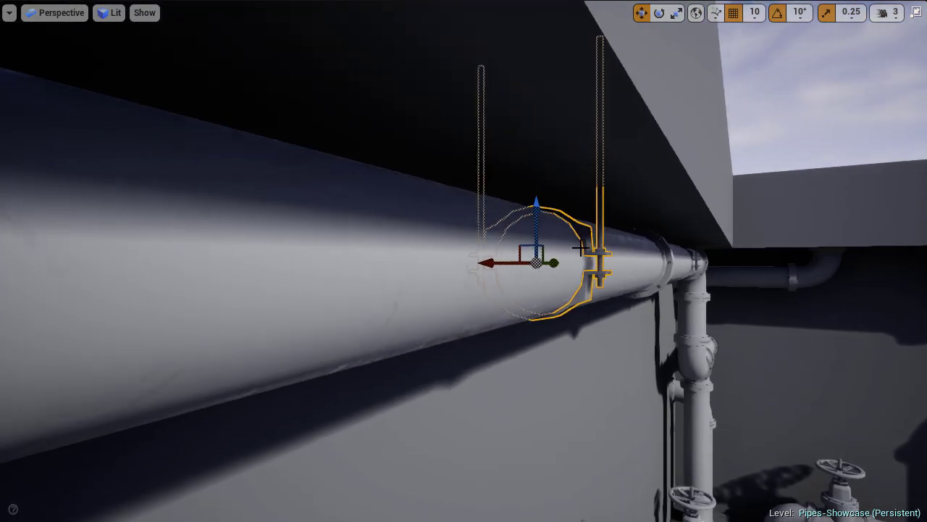
left_click_drag(510, 262, 630, 264)
key("Escape")
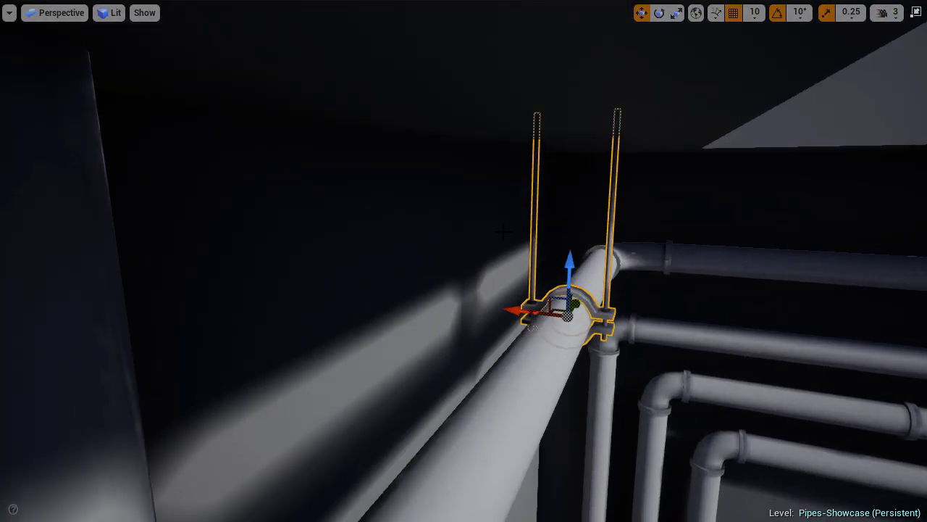
key("Escape")
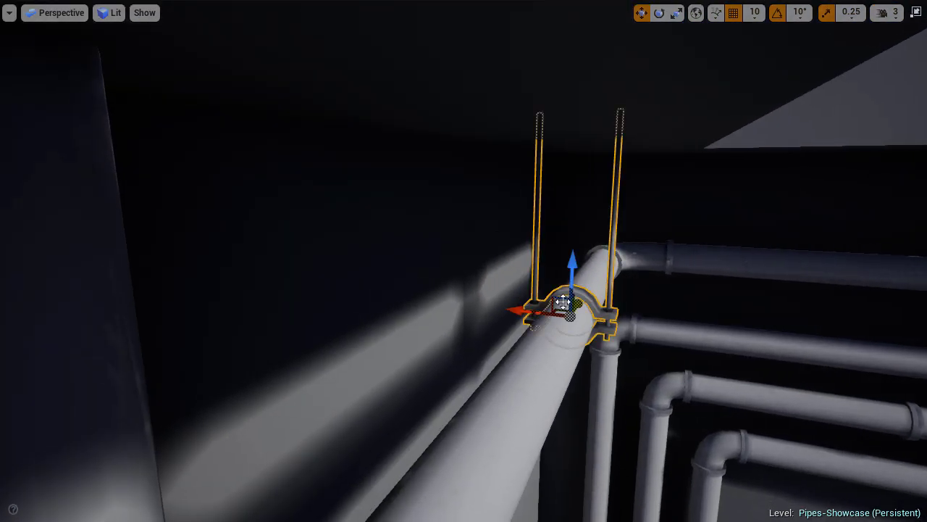
left_click_drag(520, 309, 529, 226, "alt")
key("Escape")
left_click(529, 226)
left_click_drag(474, 197, 212, 208)
key("Escape")
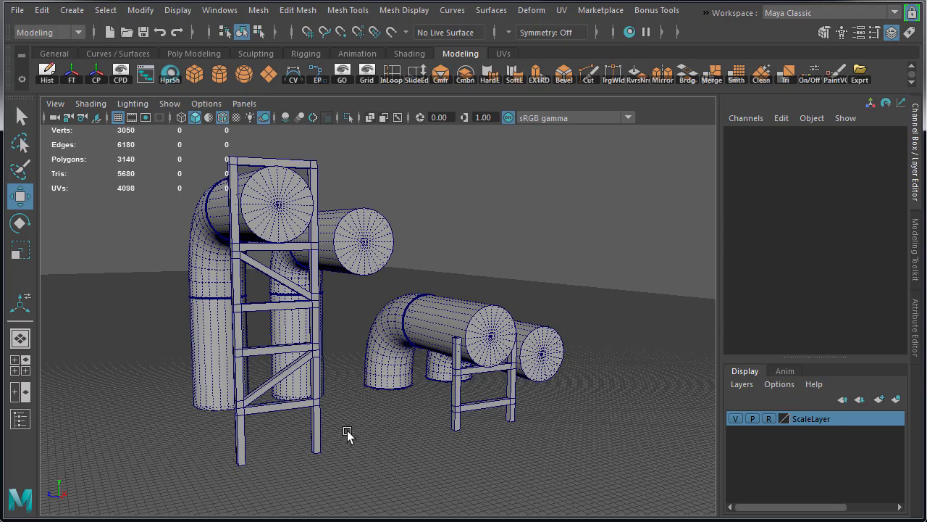
- Drag the tall ladder support down on its Y handle until Translate Y reads -50
left_click(319, 444)
left_click(476, 437)
left_click_drag(476, 439, 362, 391, "alt")
left_click(394, 404)
left_click_drag(356, 384, 503, 435)
left_click(487, 442)
left_click_drag(648, 494, 519, 411, "alt")
left_click(580, 464)
left_click_drag(580, 463, 263, 411, "alt")
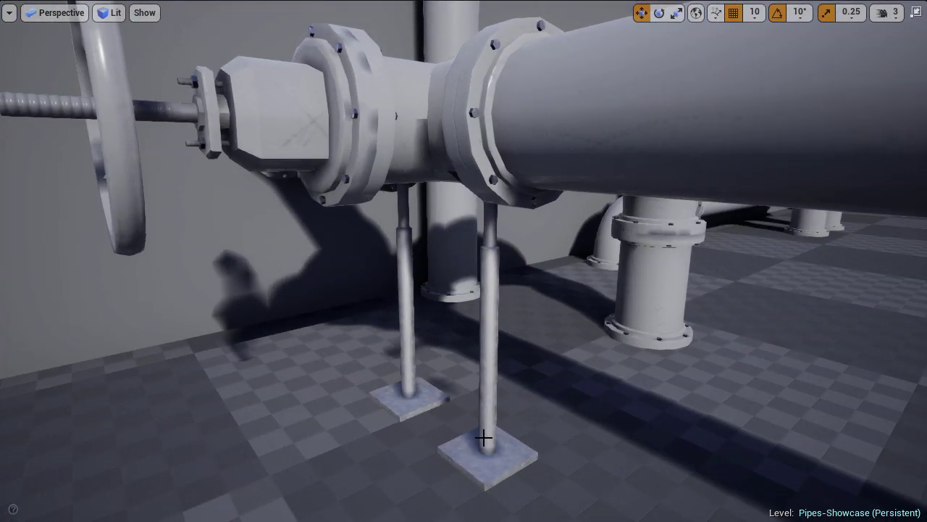
- Drag the pipe hanger along the overhead pipe on the X axis, ready for rotating
left_click(484, 437)
left_click_drag(483, 437, 617, 484)
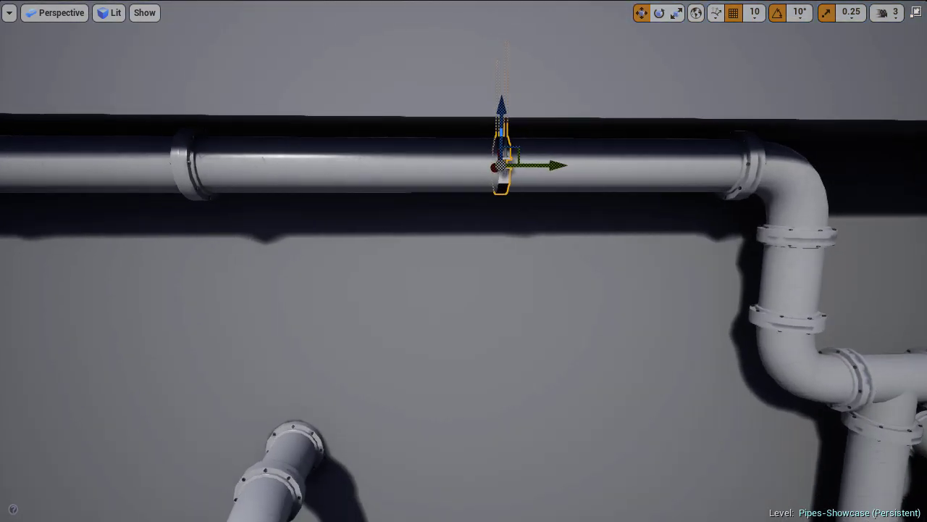
left_click_drag(551, 166, 712, 169)
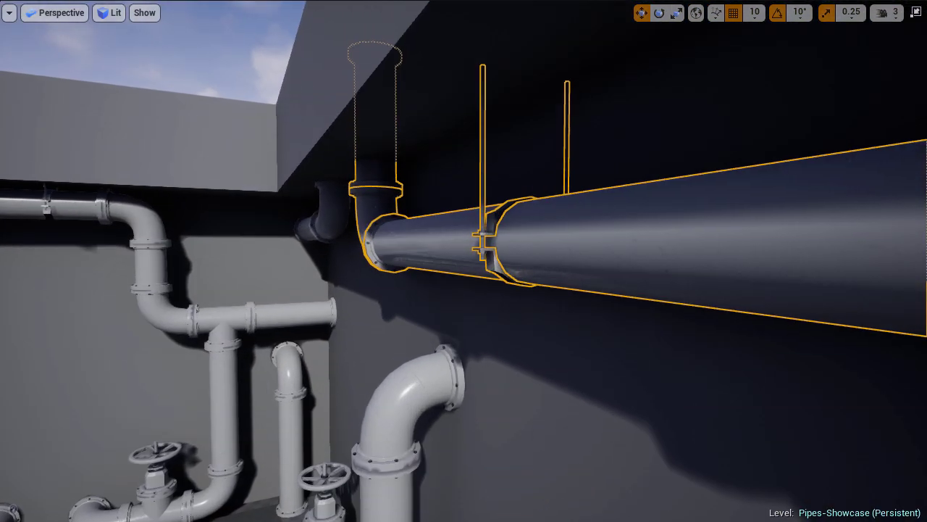
key("Escape")
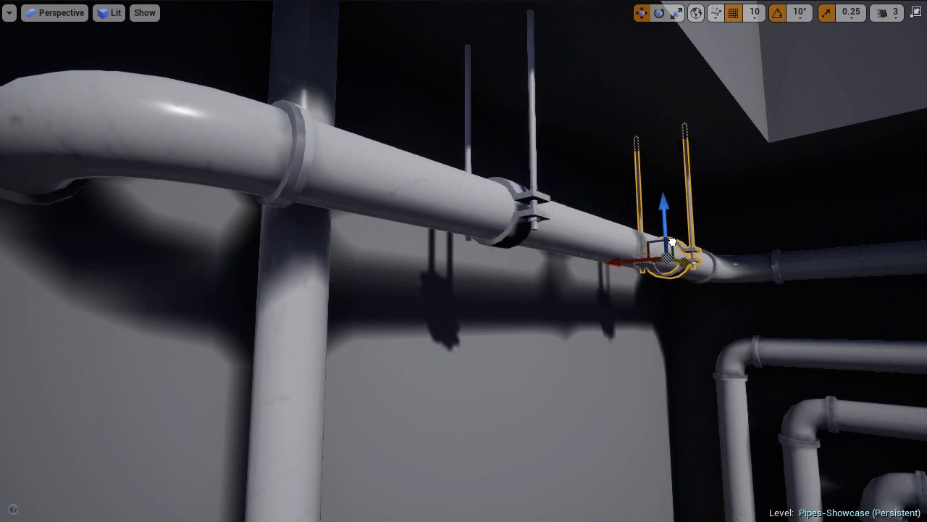
key("e")
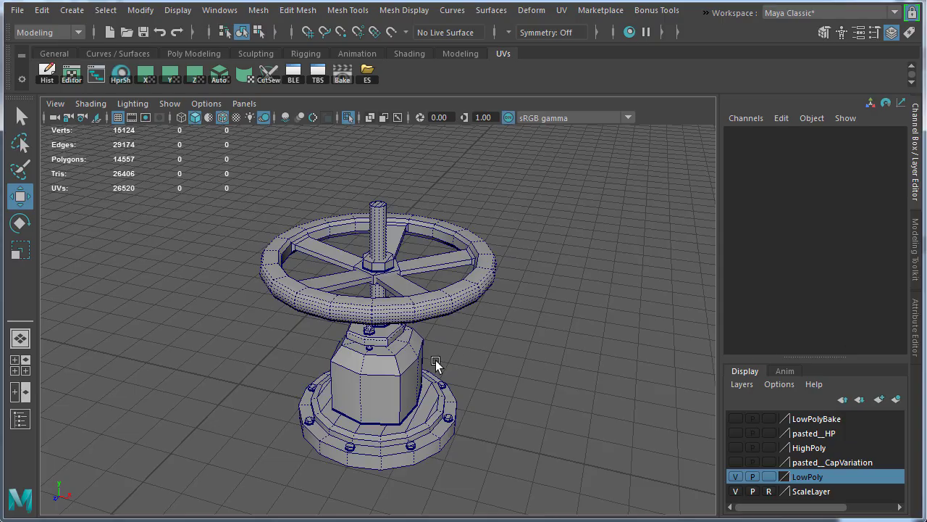
left_click_drag(427, 364, 345, 383, "alt")
left_click(346, 383)
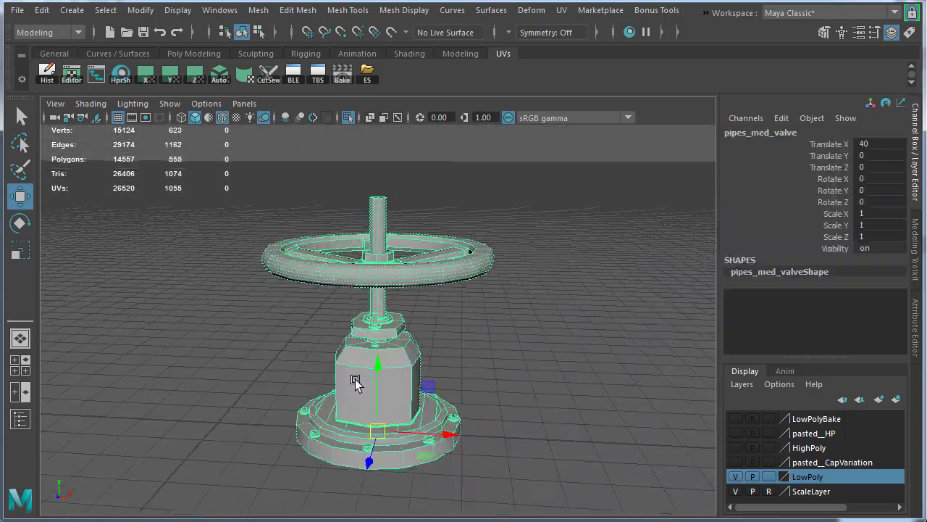
right_click_drag(345, 383, 460, 365, "alt")
left_click_drag(459, 365, 370, 411, "alt")
right_click_drag(369, 413, 312, 358, "alt")
left_click(500, 363)
left_click_drag(500, 363, 367, 366, "alt")
left_click(366, 366)
right_click_drag(366, 366, 368, 397)
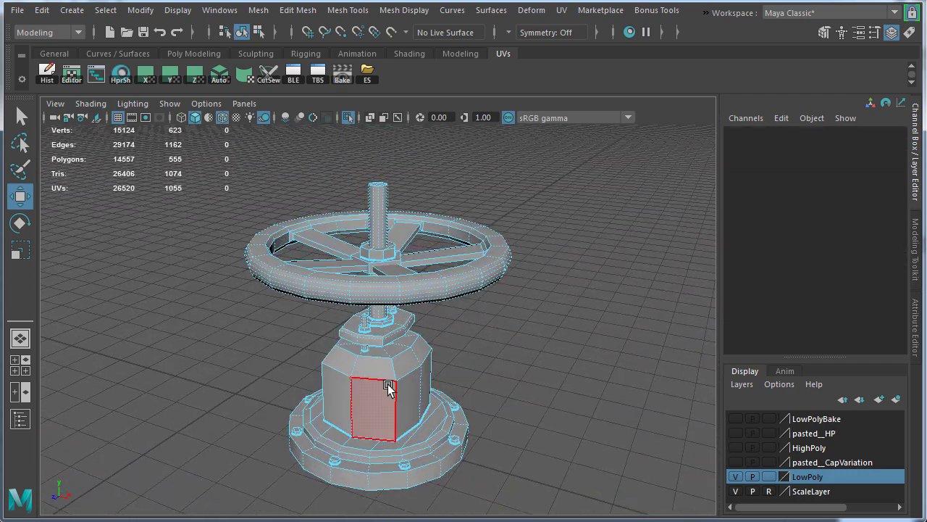
double_click(387, 389)
left_click_drag(355, 394, 300, 372, "alt")
right_click_drag(300, 373, 437, 362, "alt")
left_click(437, 362)
left_click_drag(471, 375, 379, 353, "alt")
left_click(391, 255)
left_click_drag(391, 255, 493, 284, "alt")
double_click(493, 284)
key("f")
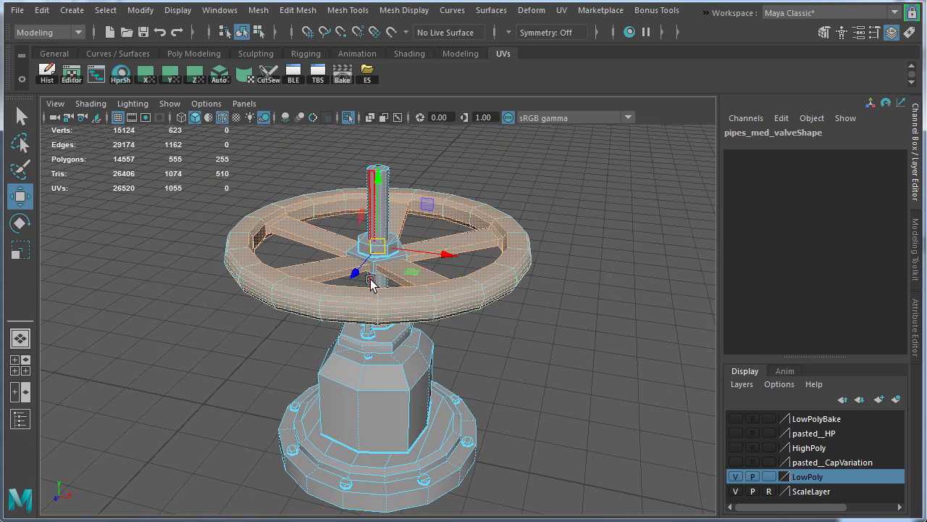
double_click(400, 481)
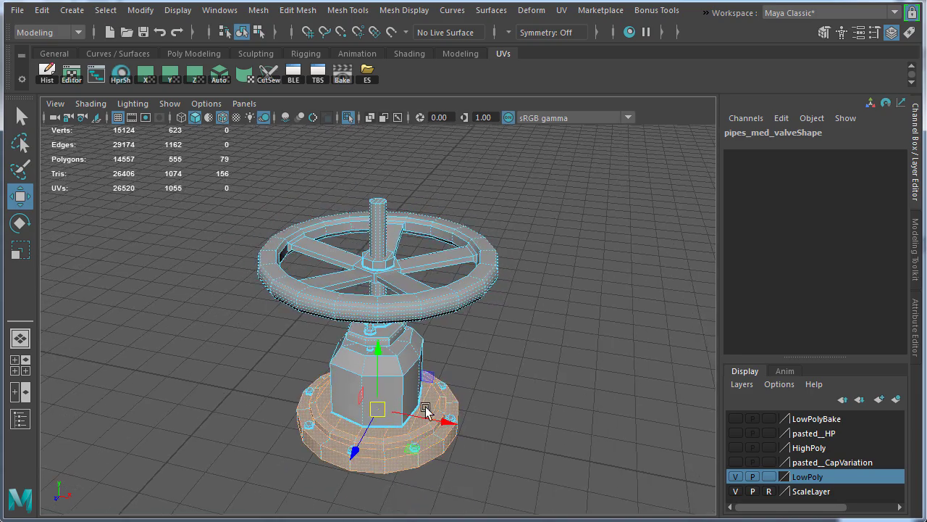
key("f")
right_click_drag(373, 301, 443, 290)
left_click_drag(443, 289, 421, 380, "alt")
left_click(409, 368)
left_click(421, 380)
left_click_drag(316, 393, 188, 399, "alt")
left_click(189, 397)
key("f")
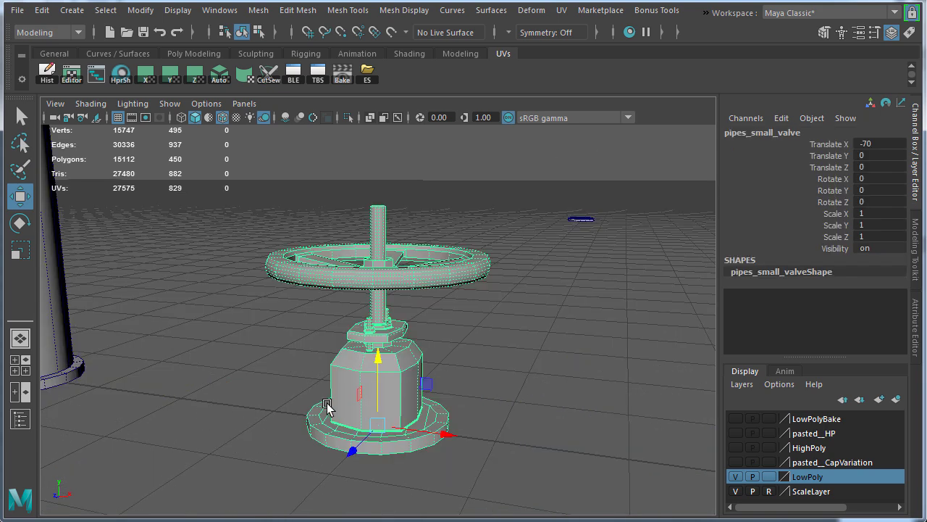
left_click_drag(330, 403, 442, 399, "alt")
left_click(511, 368)
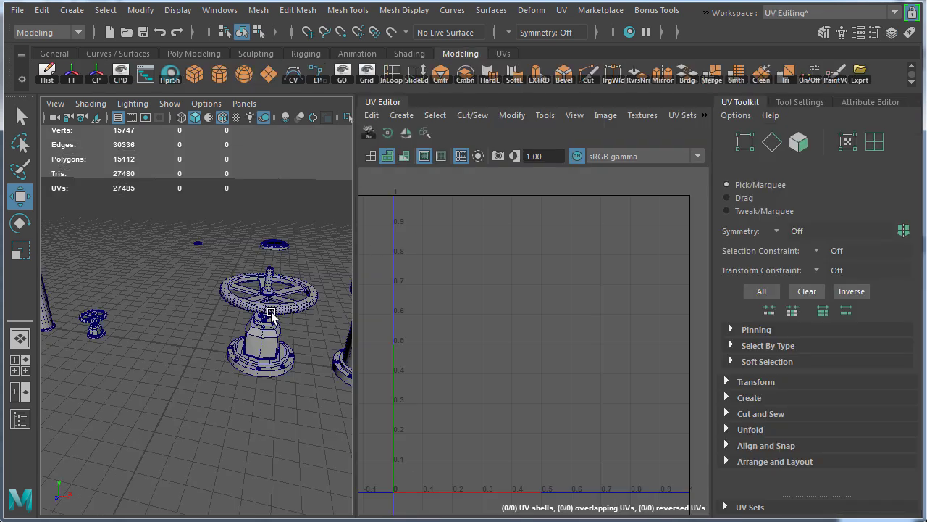
- Select the valve plus the small object beside it to inspect their UVs
left_click(272, 316)
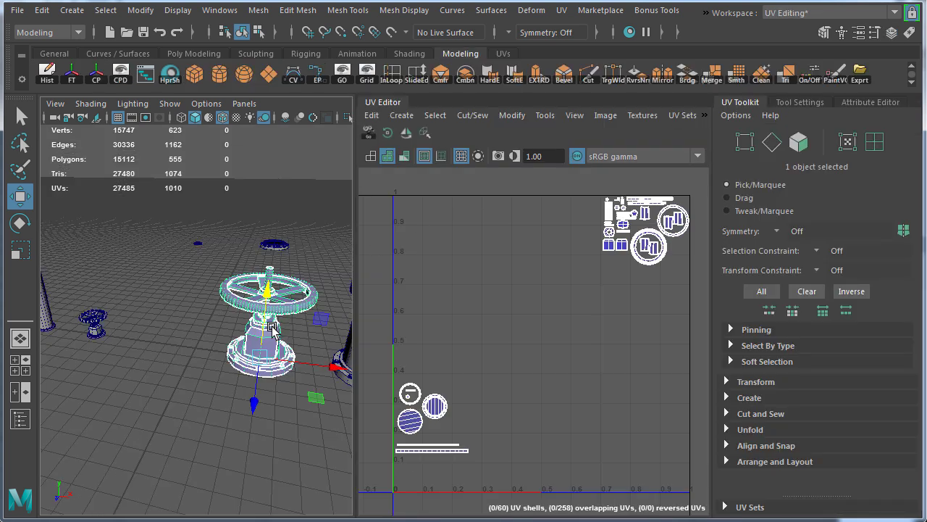
left_click(99, 331, "shift")
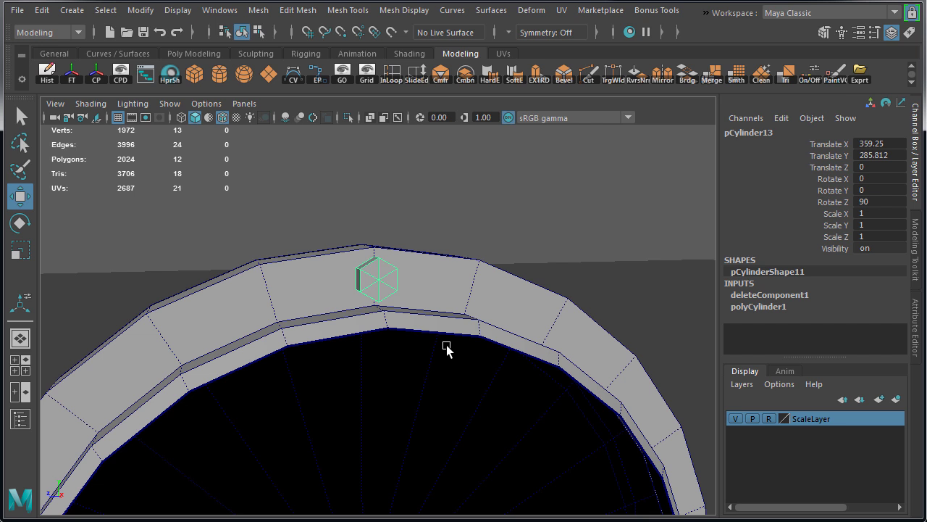
- Duplicate the hexagonal bolt at Rotate Y 45 and repeat with Shift+D around the rim
right_click_drag(466, 355, 422, 391, "alt")
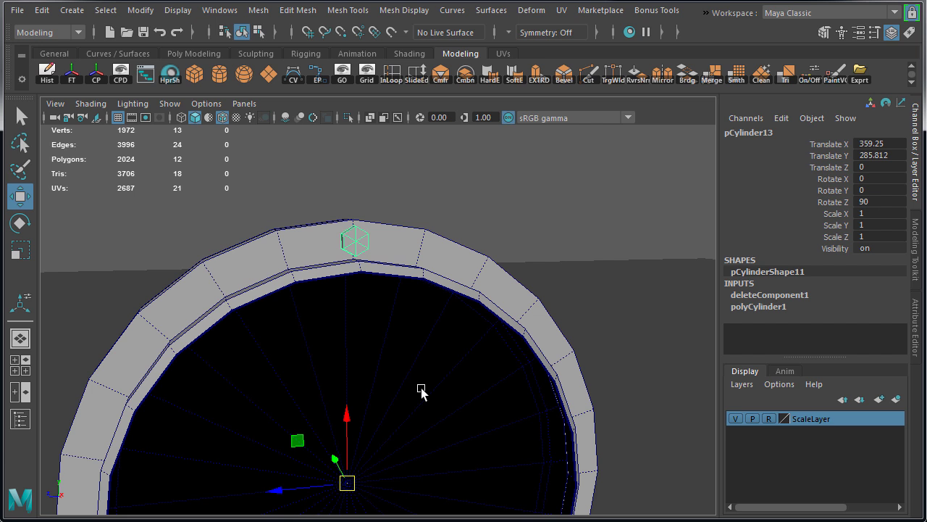
key("r")
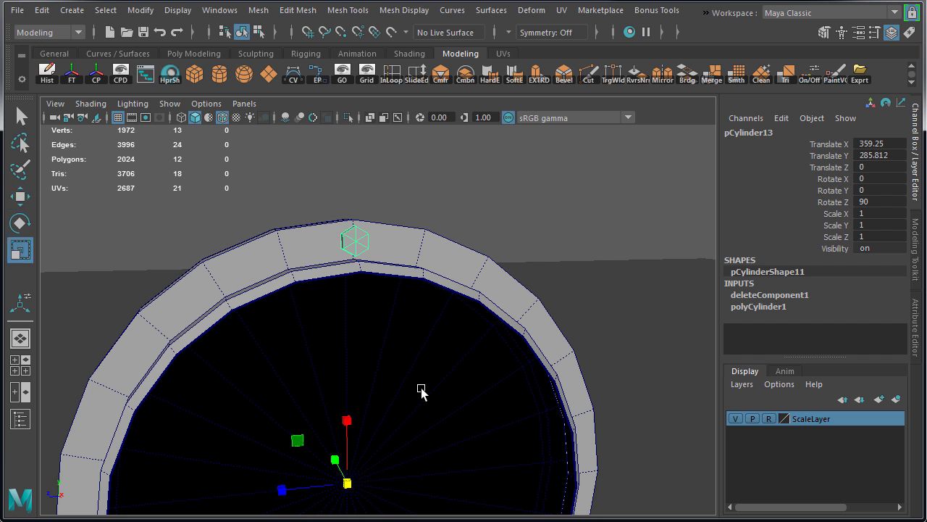
key("e")
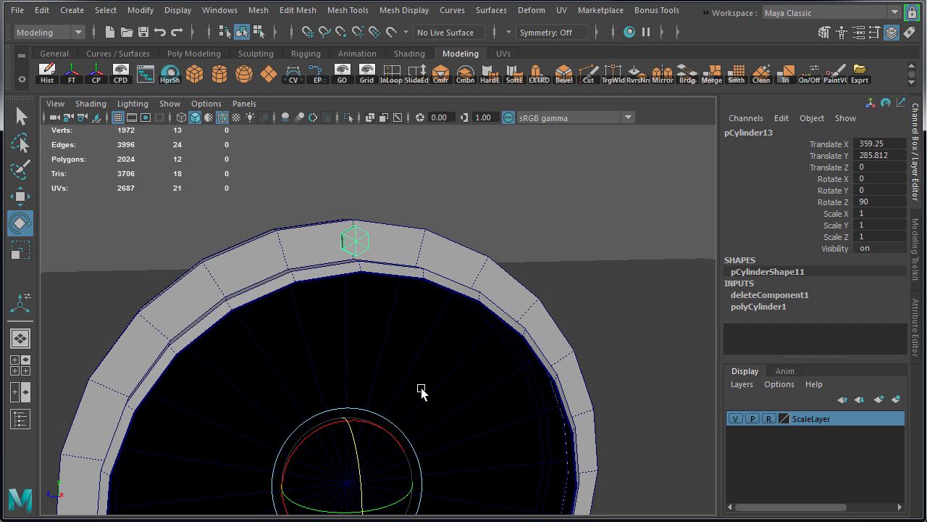
key("ctrl+d")
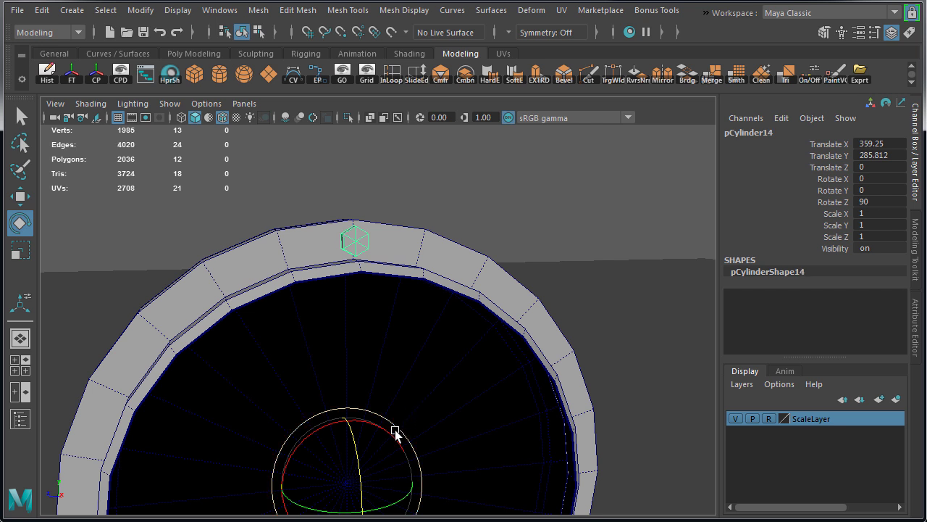
left_click_drag(403, 434, 456, 423)
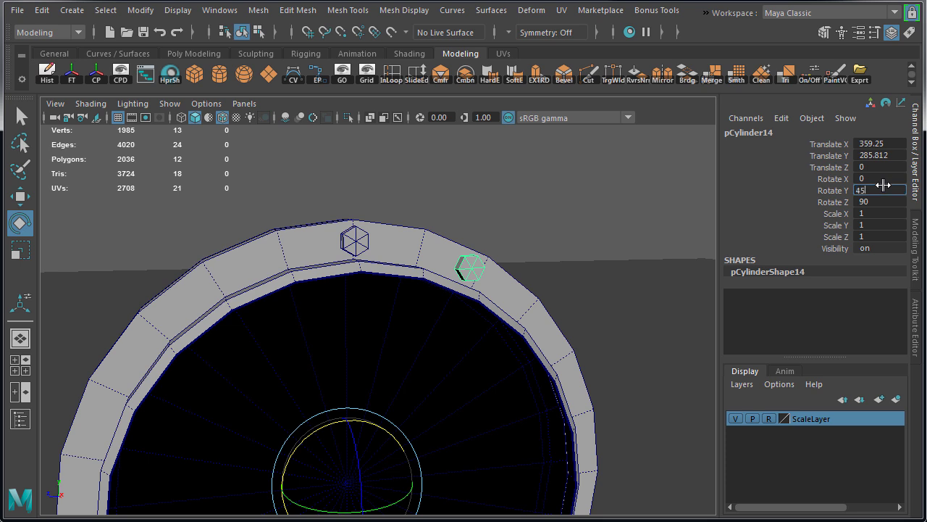
key("Return")
scroll(534, 373, "down", 3)
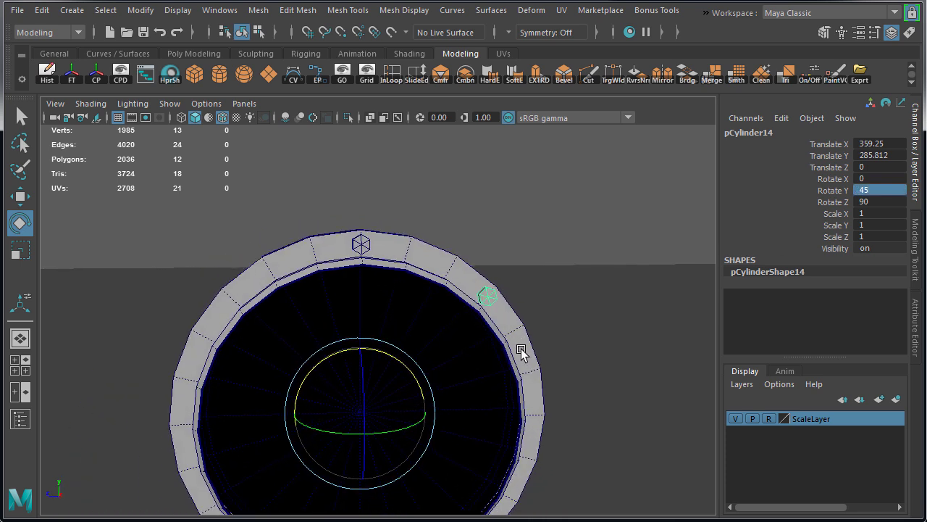
key("shift+d")
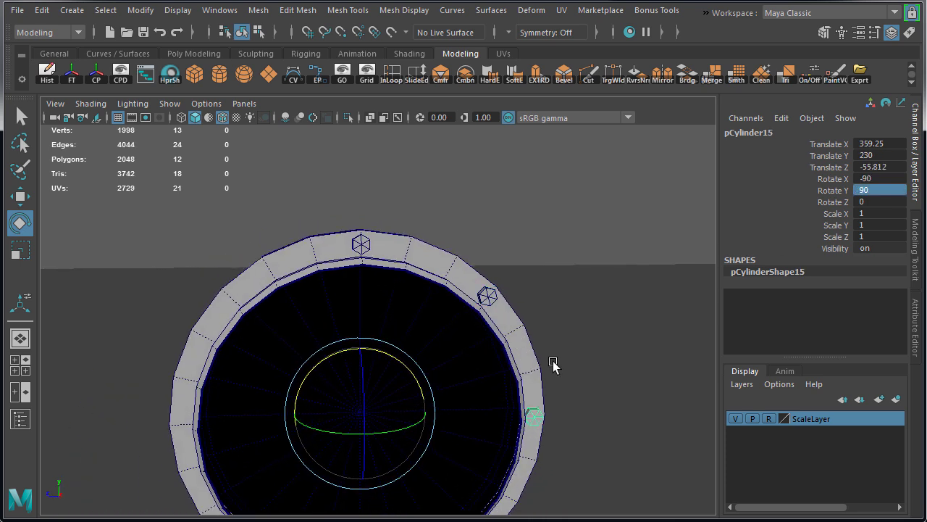
scroll(459, 356, "down", 3)
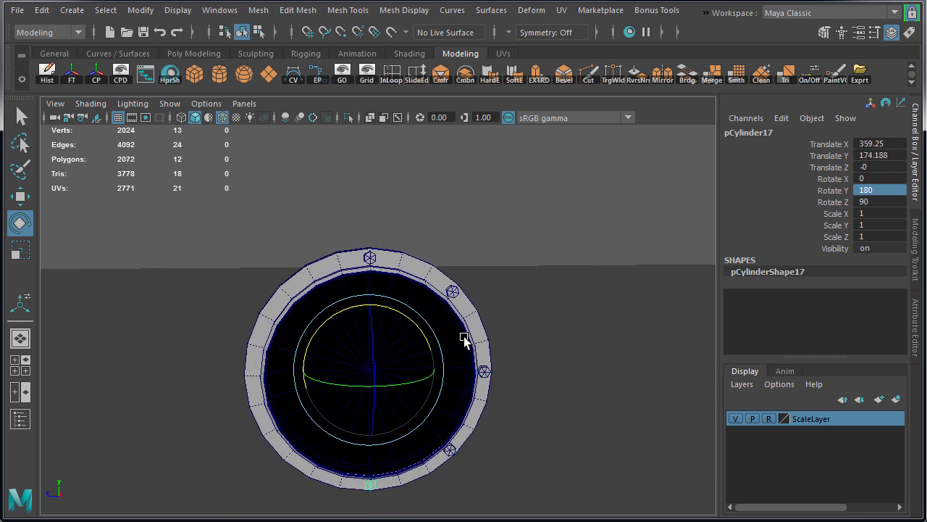
scroll(433, 208, "up", 2)
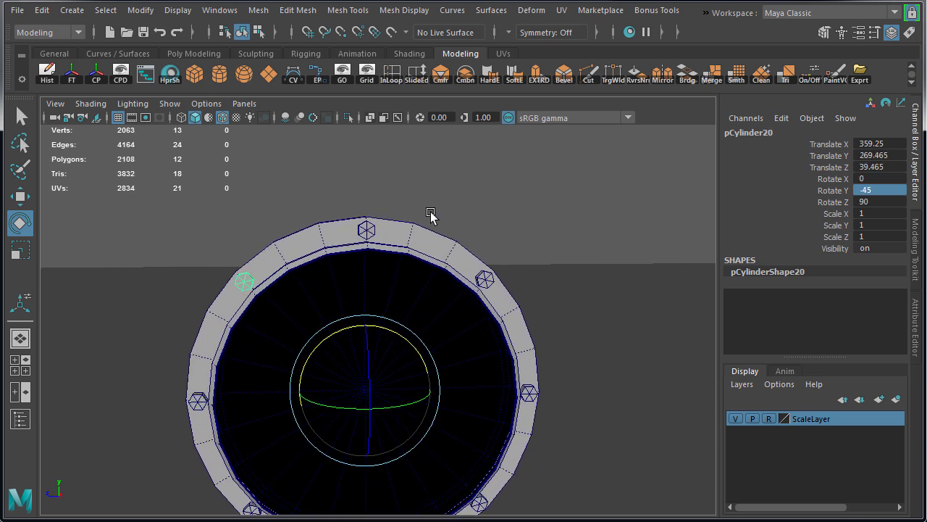
right_click_drag(477, 181, 478, 180)
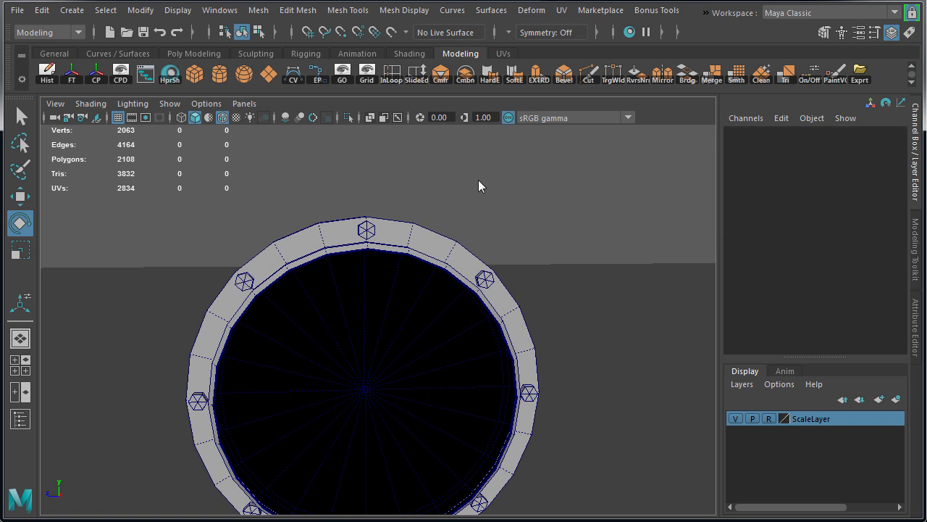
left_click_drag(479, 186, 457, 227, "alt")
left_click_drag(474, 282, 282, 268, "alt")
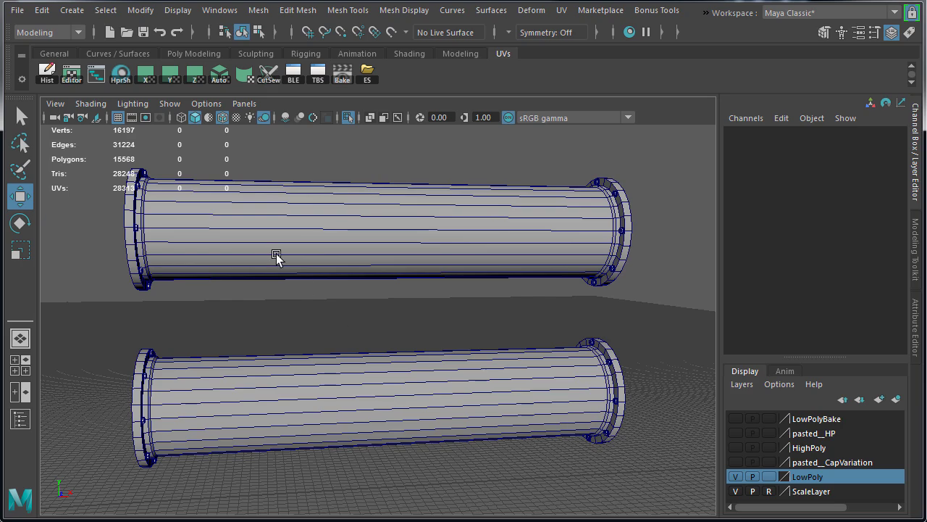
- Hide the wireframe over the shaded pipes and angle the view on both pipes
left_click(222, 118)
scroll(321, 335, "up", 10)
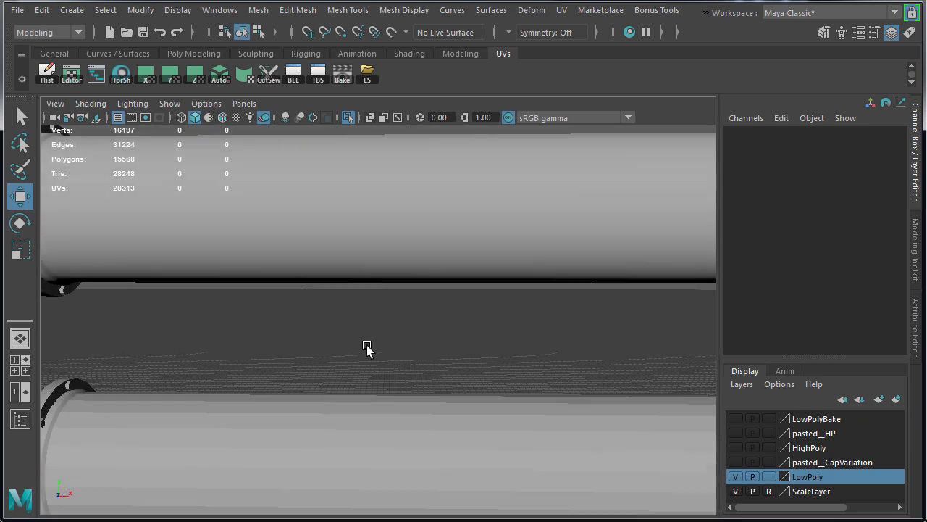
scroll(348, 366, "down", 5)
left_click_drag(327, 384, 387, 374, "alt")
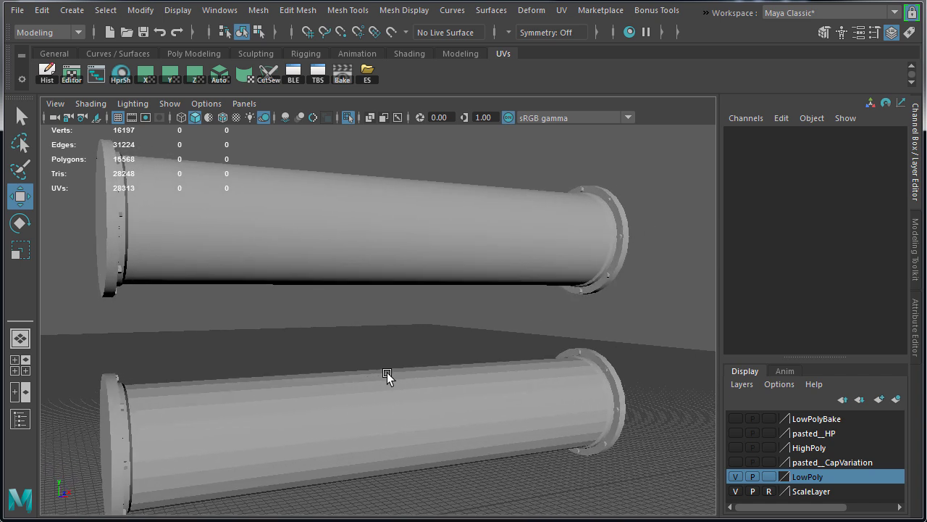
- Select the lower pipe's edges and soften them
left_click(397, 239)
left_click_drag(383, 234, 262, 293, "alt")
left_click(290, 435)
left_click_drag(290, 435, 310, 376, "alt")
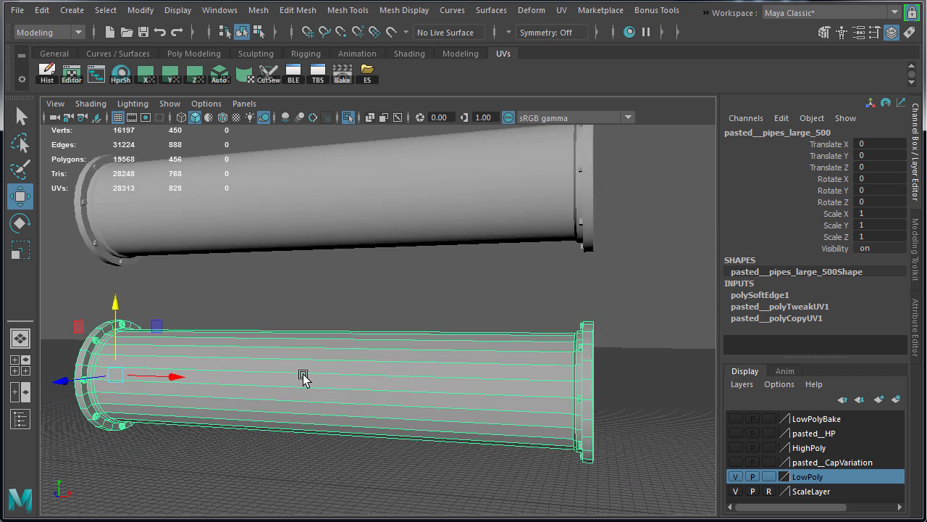
right_click(339, 343)
left_click(339, 261)
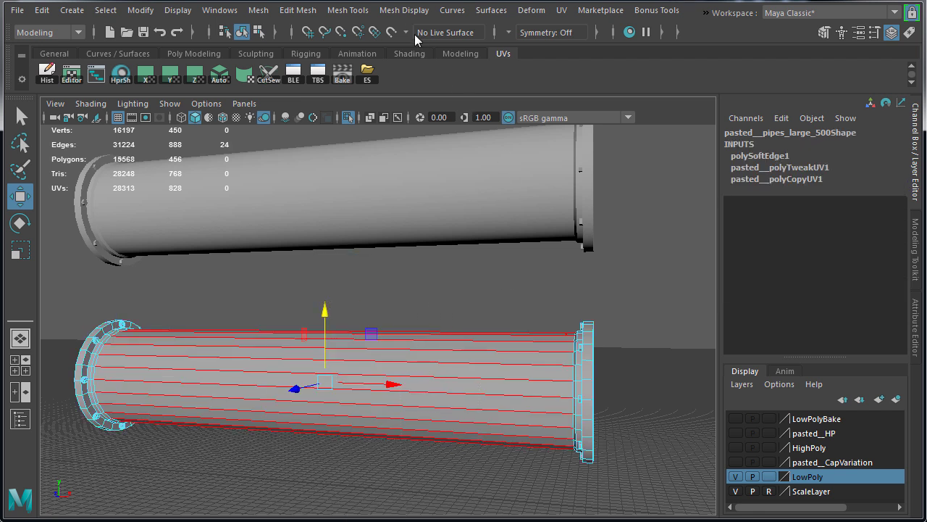
left_click(406, 10)
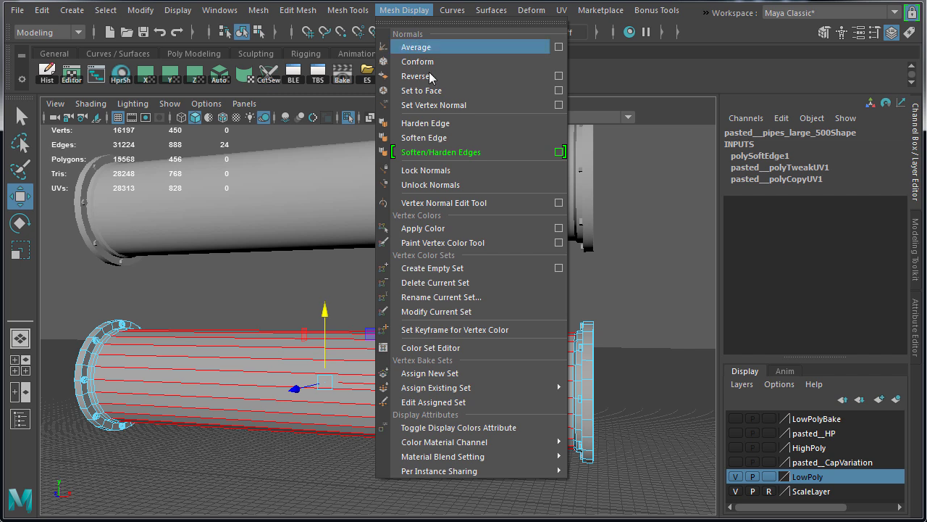
left_click(427, 137)
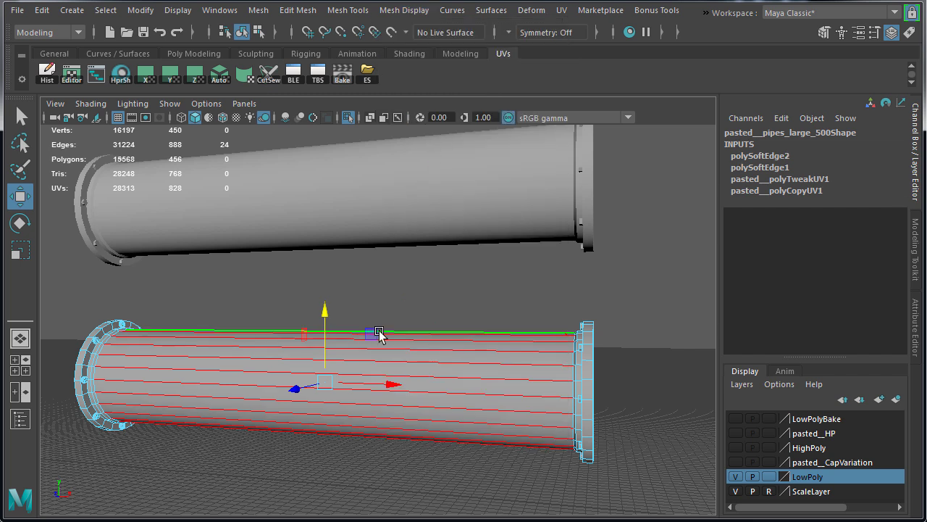
- Select both large pipes and apply Toggle Soft Edge Display to show dashed soft edges
right_click_drag(414, 301, 416, 370)
right_click_drag(457, 281, 458, 281)
left_click(408, 315)
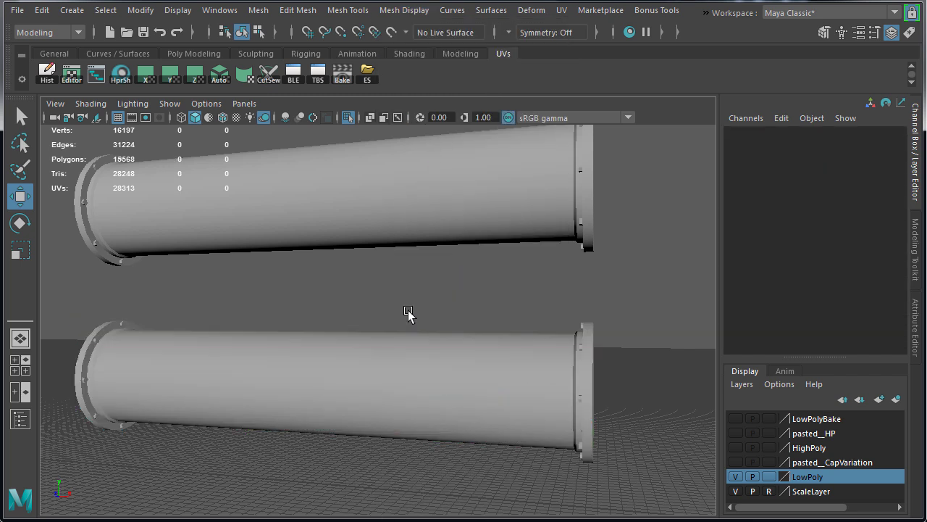
left_click_drag(408, 315, 467, 317, "alt")
left_click_drag(464, 372, 451, 353)
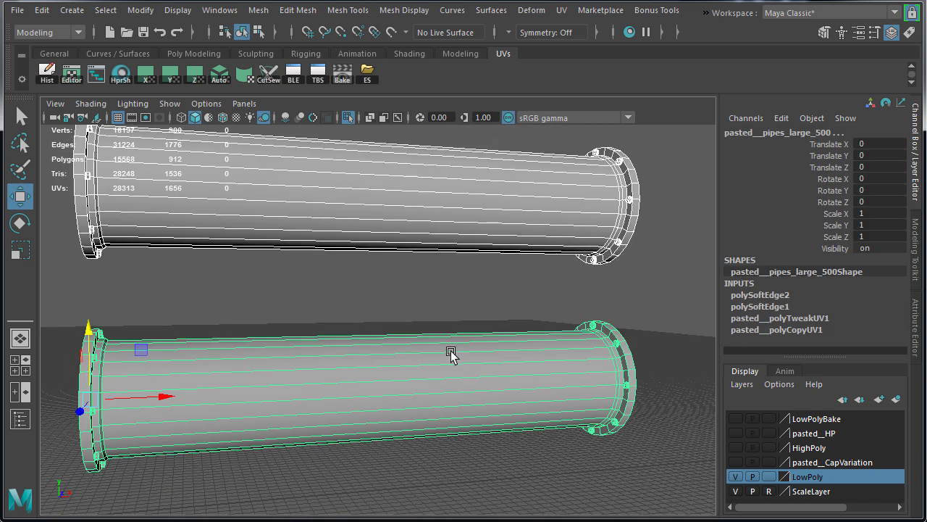
right_click(398, 270, "shift")
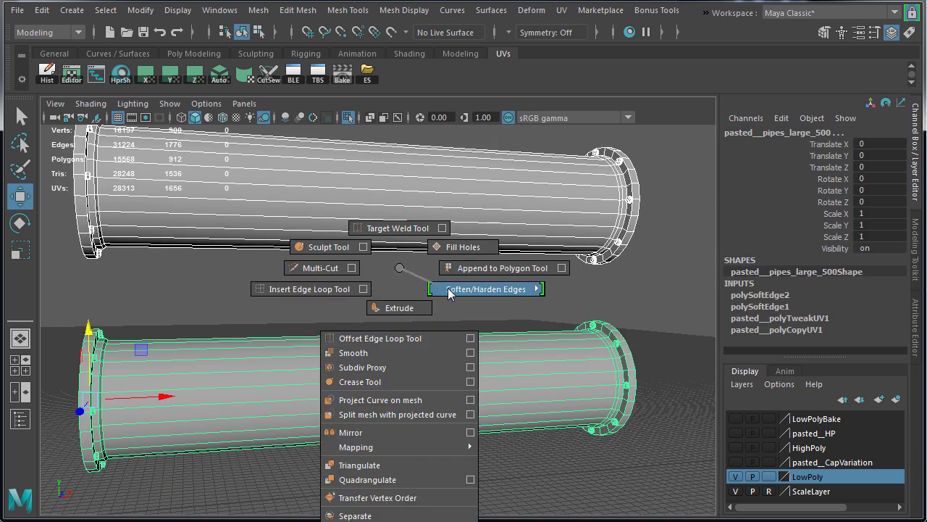
mouse_move(450, 289)
left_click(454, 329)
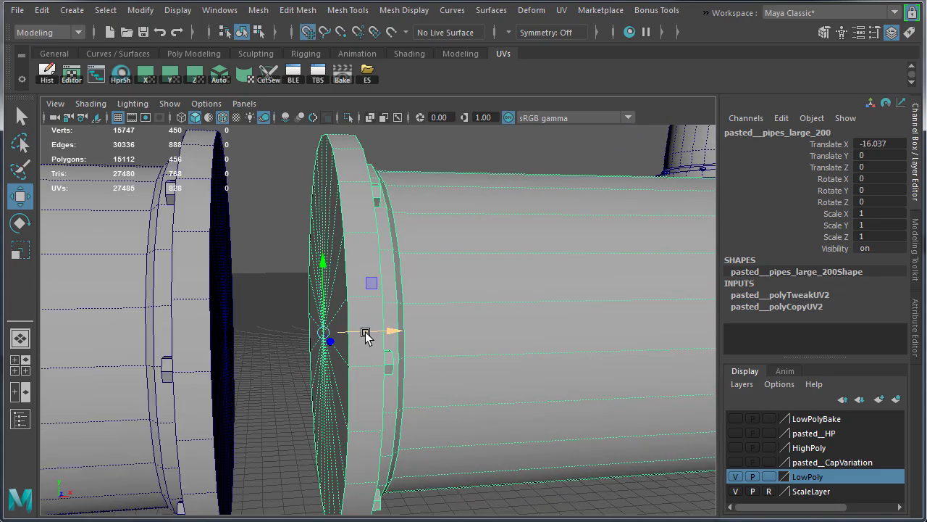
- Move the pipe cap 30 units left to Translate X -46.037 and deselect it
left_click_drag(347, 333, 177, 341)
left_click(426, 151)
left_click_drag(388, 163, 321, 159, "alt")
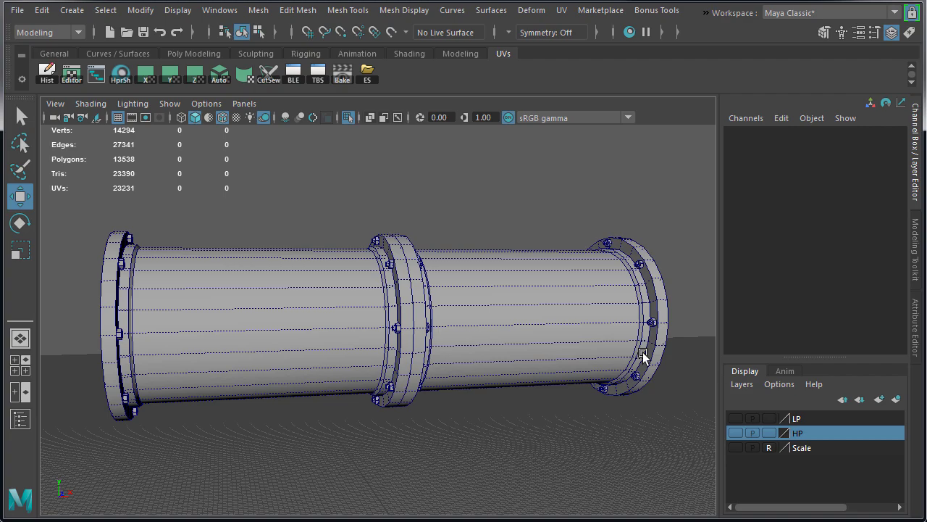
- Orbit in close around the centre flange, then pull back to view the whole pipe
scroll(425, 275, "up", 5)
left_click_drag(424, 275, 389, 323, "alt")
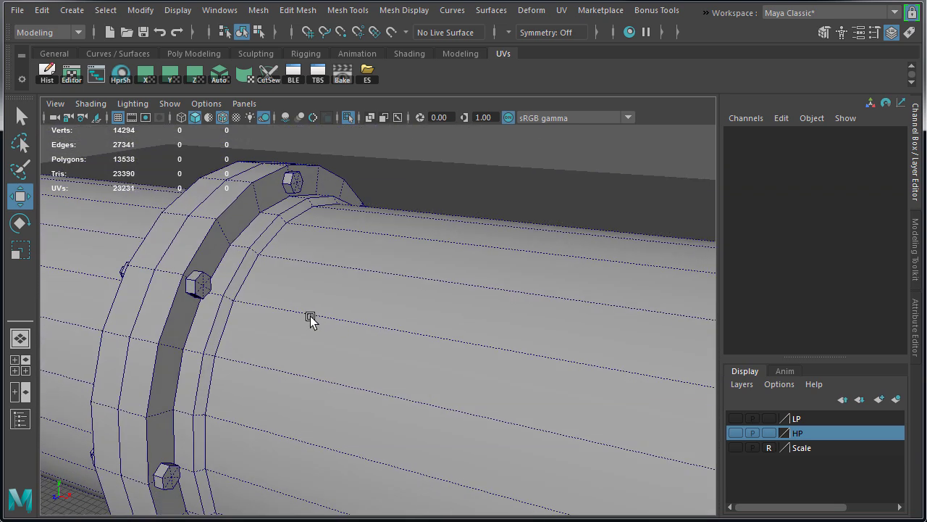
left_click_drag(313, 317, 300, 290, "alt")
right_click_drag(300, 290, 462, 352, "alt")
mouse_move(461, 352)
left_mouse_down("alt")
mouse_move(413, 349)
mouse_move(313, 392)
mouse_move(471, 424)
mouse_move(573, 408)
mouse_move(551, 373)
mouse_move(452, 350)
mouse_move(418, 360)
mouse_move(466, 370)
mouse_move(455, 368)
left_mouse_up("alt")
left_click_drag(563, 369, 550, 369, "alt")
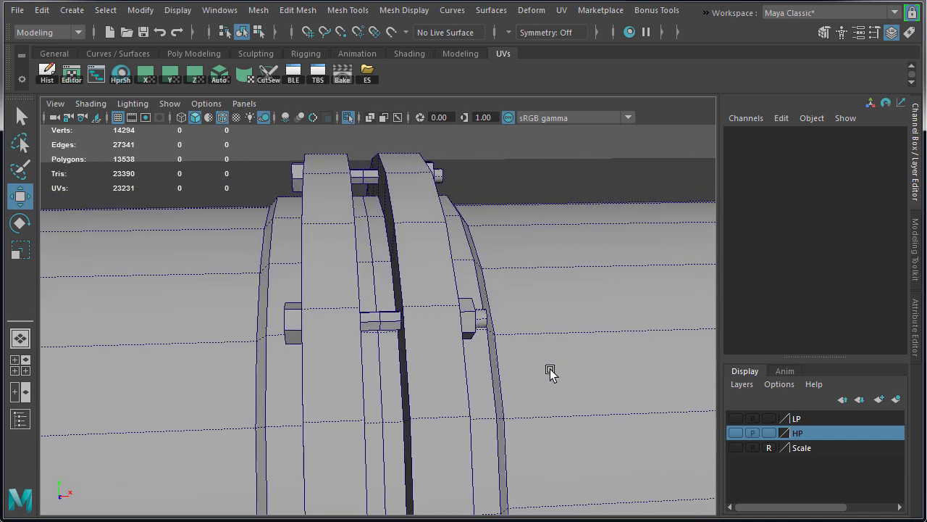
right_click_drag(596, 375, 261, 374, "alt")
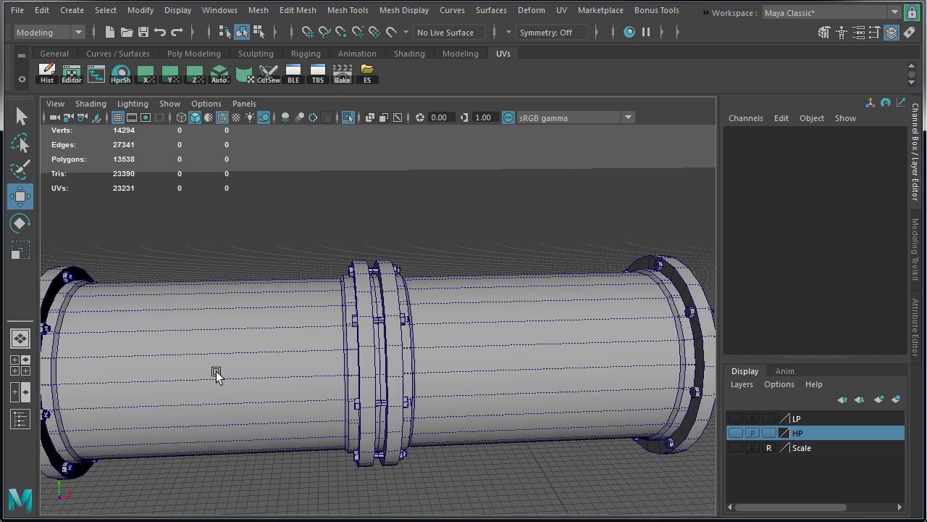
left_click_drag(261, 374, 464, 372, "alt")
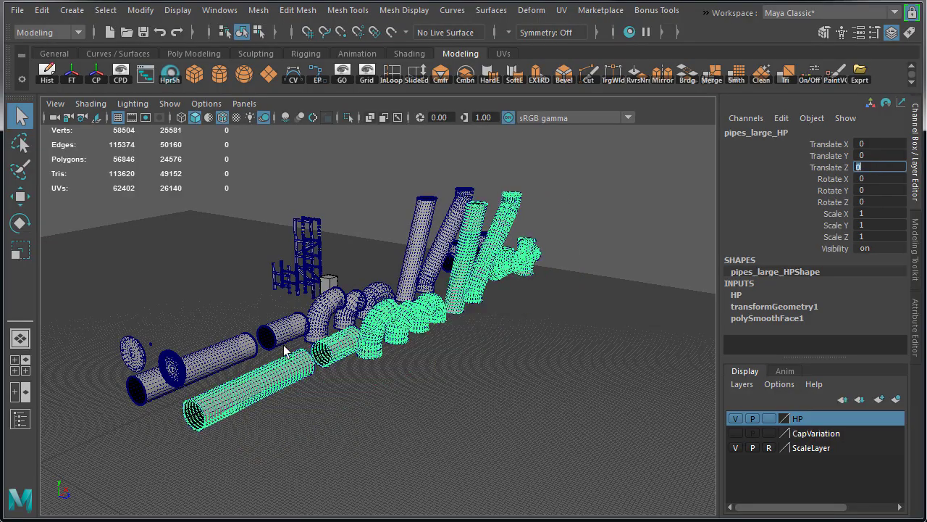
- Tear off the Material/Texture Baking Editors and bake the normal map in Texture Baking View
left_click_drag(285, 350, 531, 392, "alt")
left_click(531, 392)
left_click(219, 10)
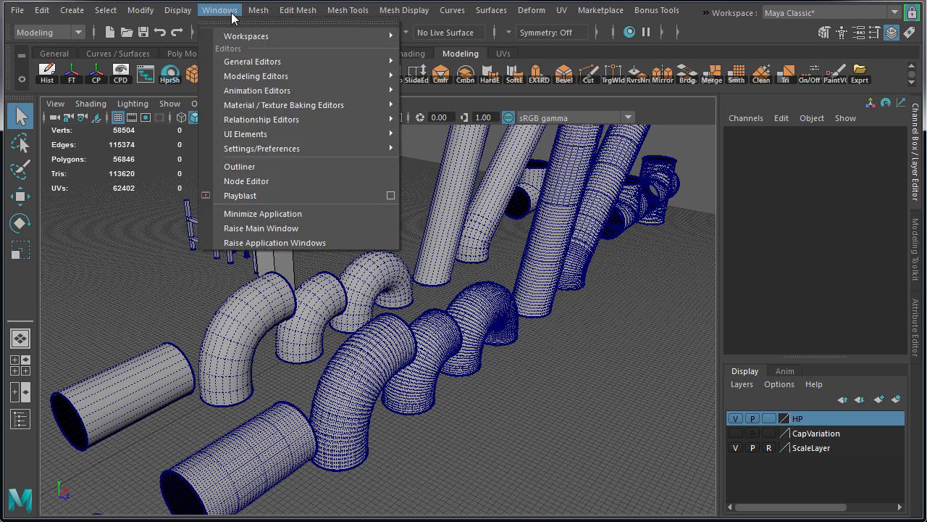
mouse_move(417, 118)
mouse_move(376, 105)
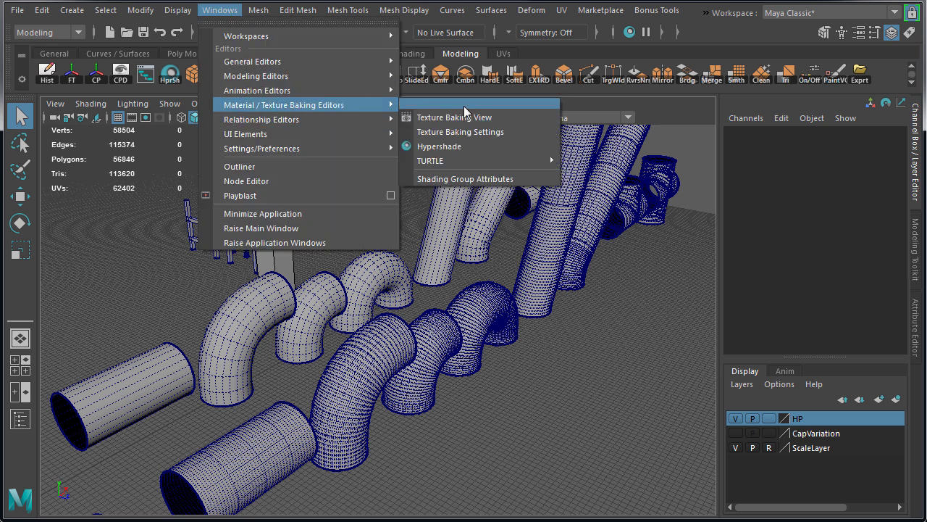
left_click(464, 106)
left_click_drag(120, 35, 71, 27)
left_click(96, 48)
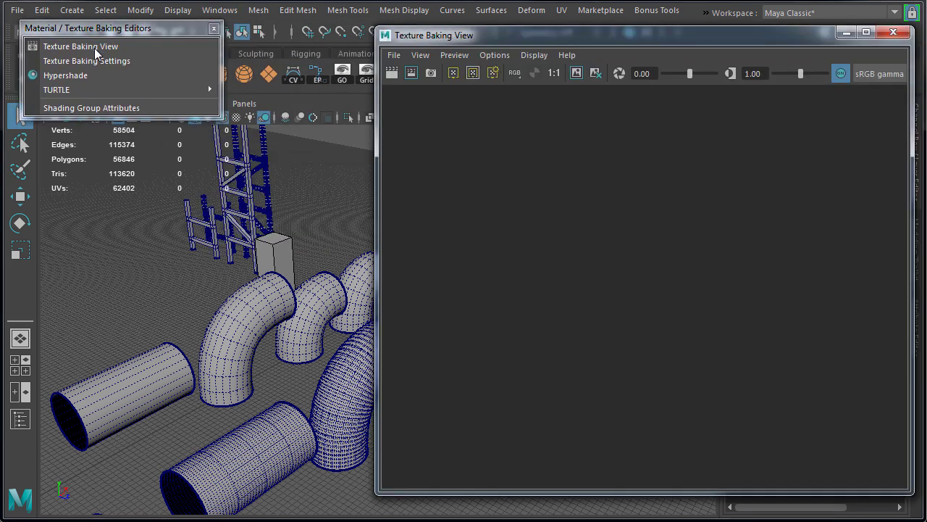
left_click(453, 73)
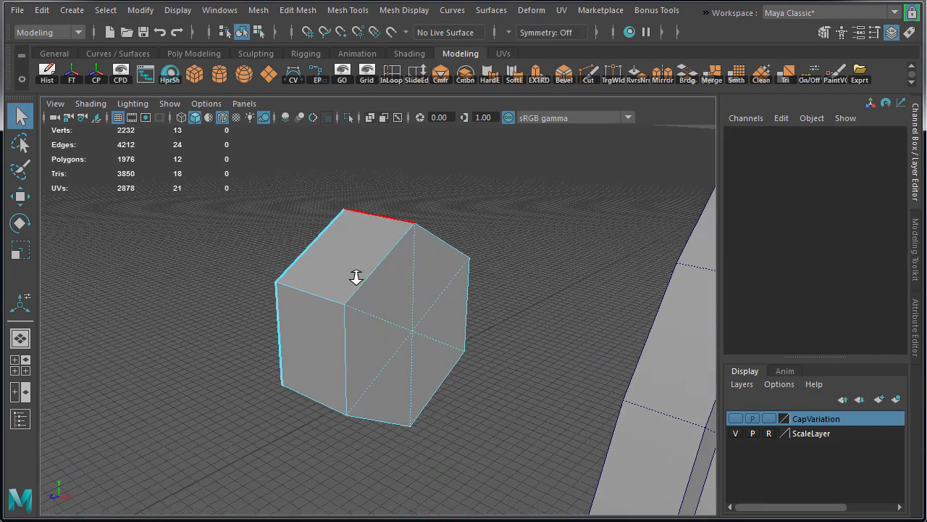
- Bevel the selected cube edge with Ctrl+B and adjust the bevel interactively
key("ctrl+b")
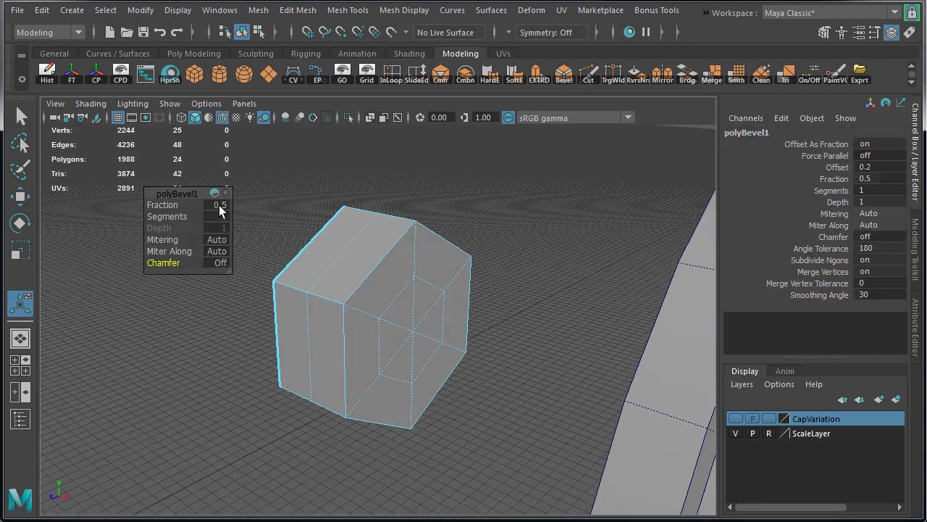
scroll(428, 294, "up", 3)
key("ctrl+shift+x")
scroll(291, 297, "up", 4)
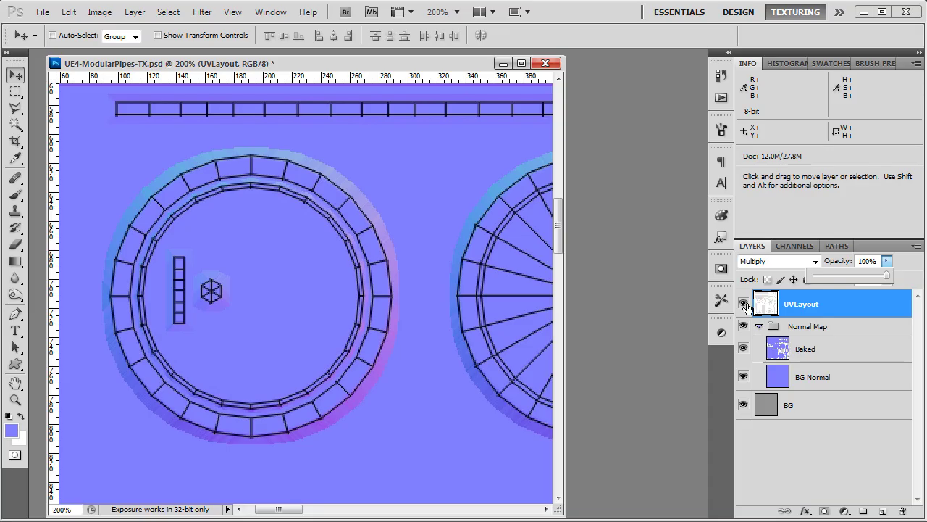
- Hide the UVLayout layer and zoom out to see the whole normal-map texture
left_click(743, 305)
key("ctrl+minus")
key("ctrl+minus")
key("ctrl+minus")
key("ctrl+minus")
key("ctrl+minus")
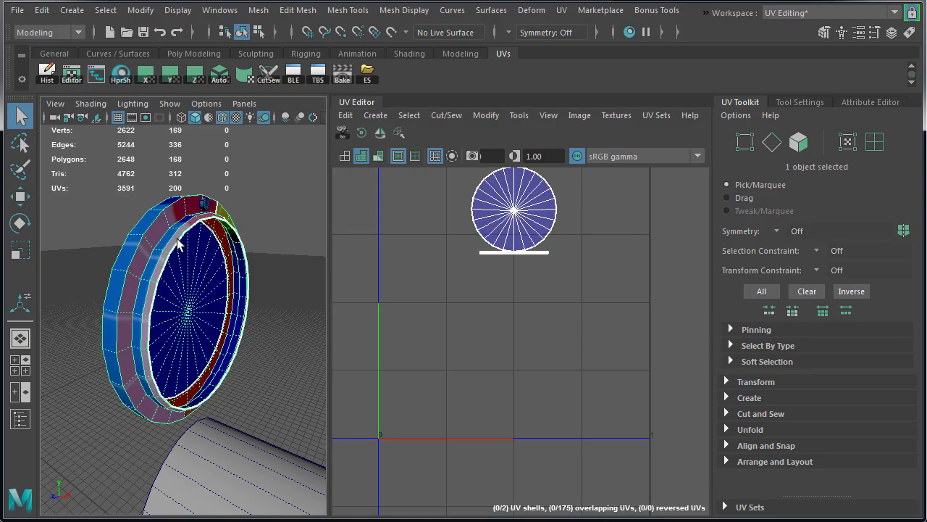
- Unfold the pipe cap's UVs and select and frame the ring's border UVs
left_click(555, 10)
right_click_drag(445, 373, 508, 373)
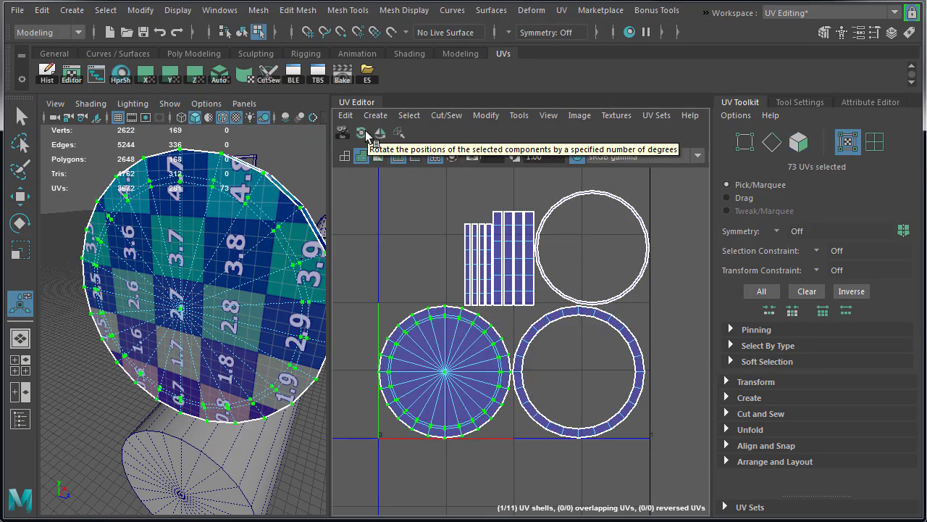
left_click(486, 116)
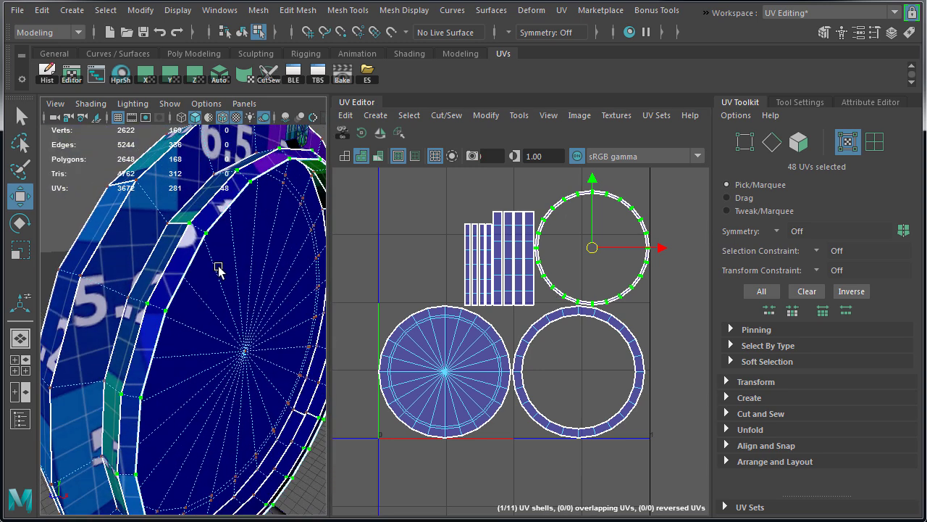
key("f")
- Sew the cap ring's border edges, rearrange the UV shells, and bring up the bolt's UV options
key("a")
right_click_drag(563, 234, 563, 194)
scroll(249, 262, "up", 5)
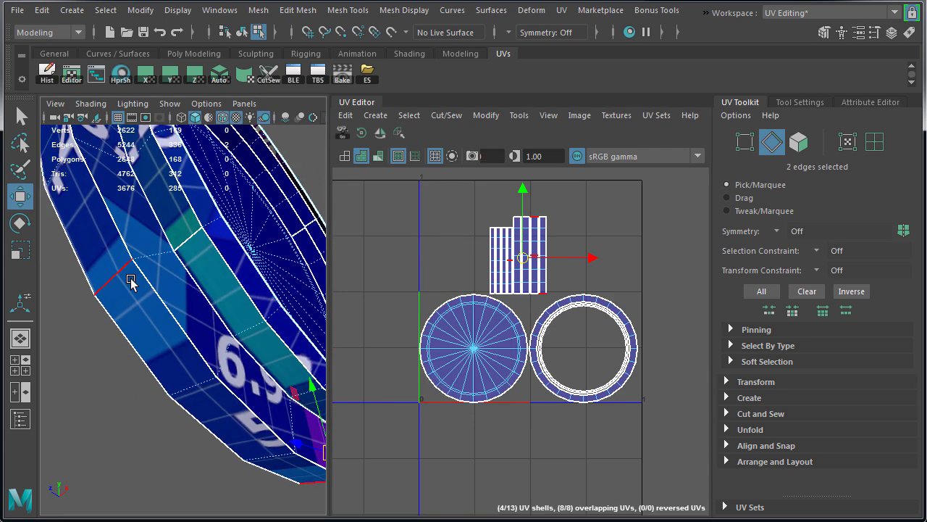
right_click_drag(417, 231, 456, 257)
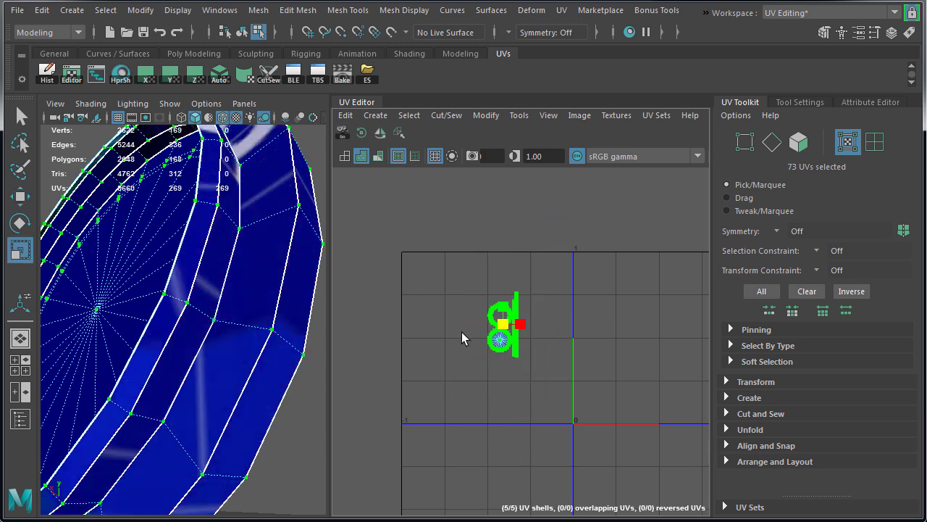
right_click_drag(427, 316, 428, 320)
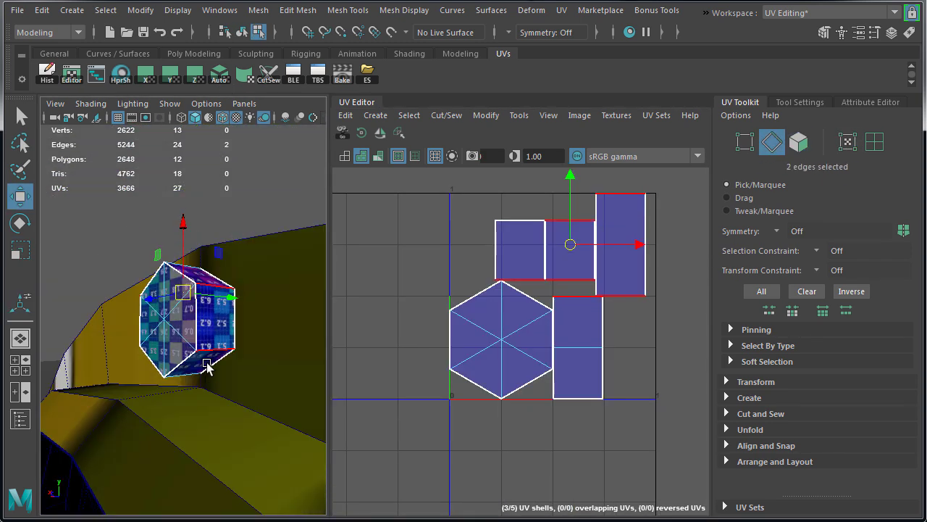
right_click(410, 236)
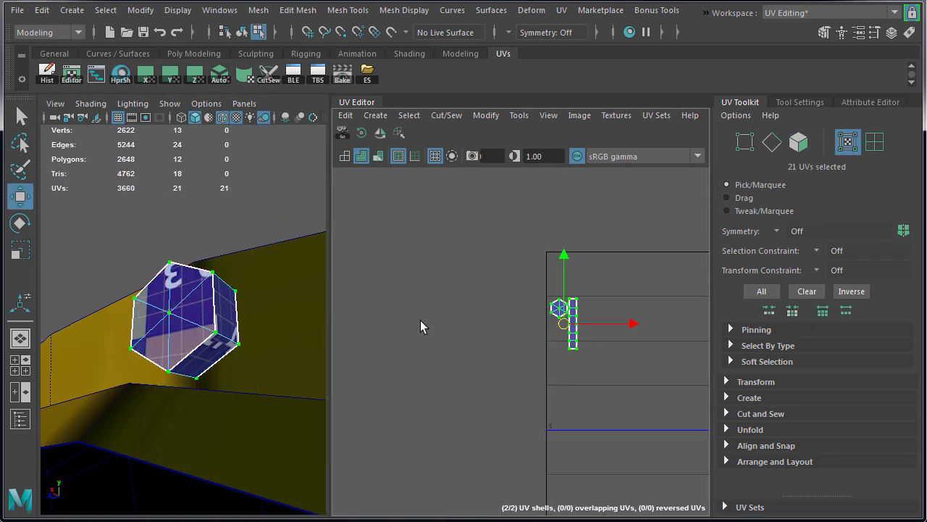
- Separate the cap cylinder from the pipe mesh and switch to a side orthographic view
left_click_drag(242, 179, 428, 338)
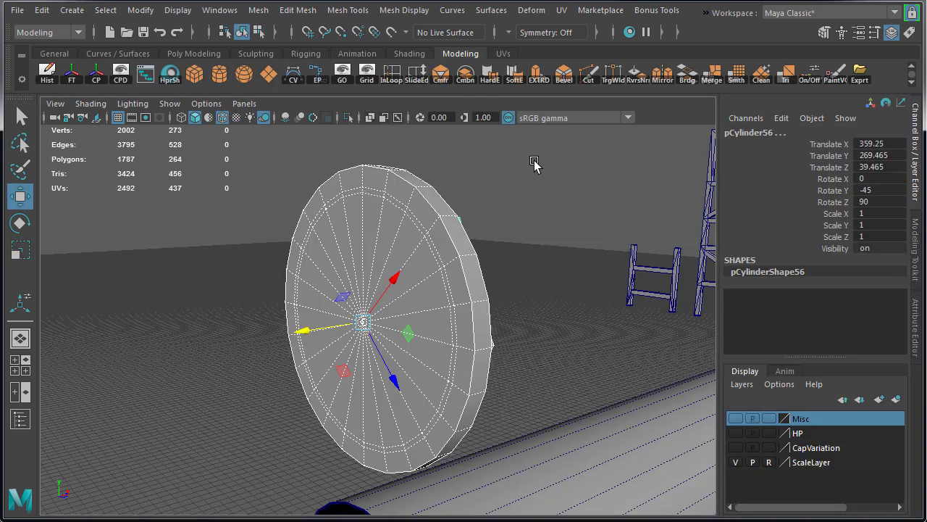
right_click_drag(534, 163, 510, 410, "shift")
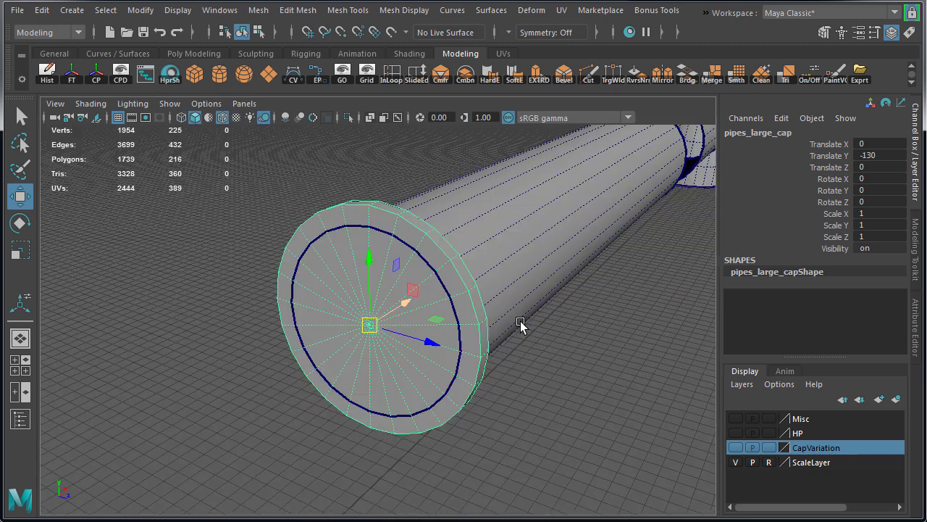
left_click_drag(520, 325, 287, 325, "alt")
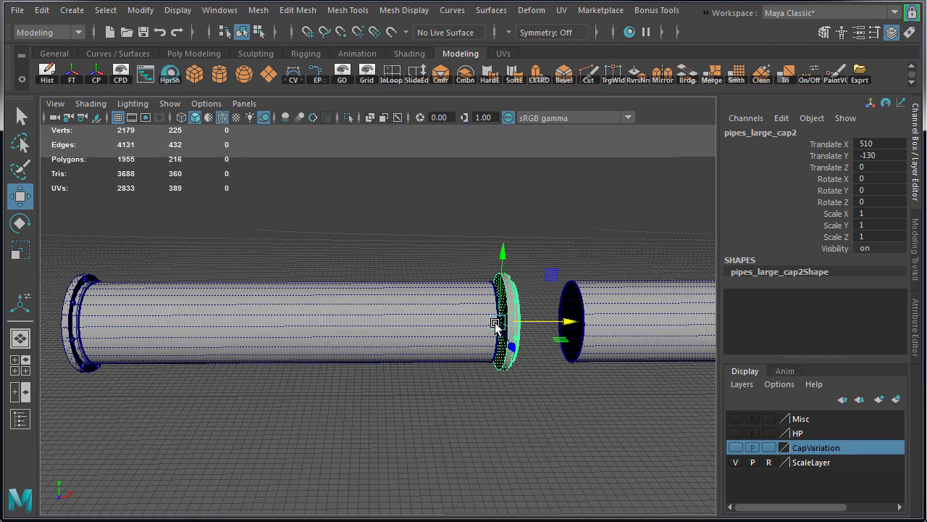
key("space")
- Duplicate the cap, placing one copy at X 520 rotated 180 in Y and another at X 800
key("space")
key("ctrl+d")
left_click_drag(501, 345, 312, 345)
key("e")
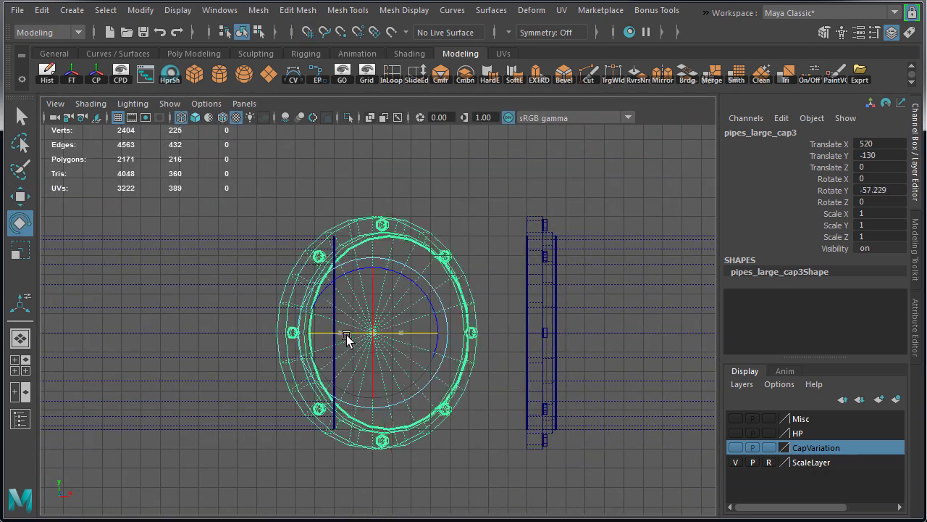
double_click(870, 189)
type("180")
key("Return")
key("ctrl+d")
key("w")
key("space")
key("space")
left_click_drag(607, 258, 456, 346, "alt")
key("space")
key("space")
- Lay the cap flat with a -90 Z rotation
right_click_drag(403, 321, 319, 342, "alt")
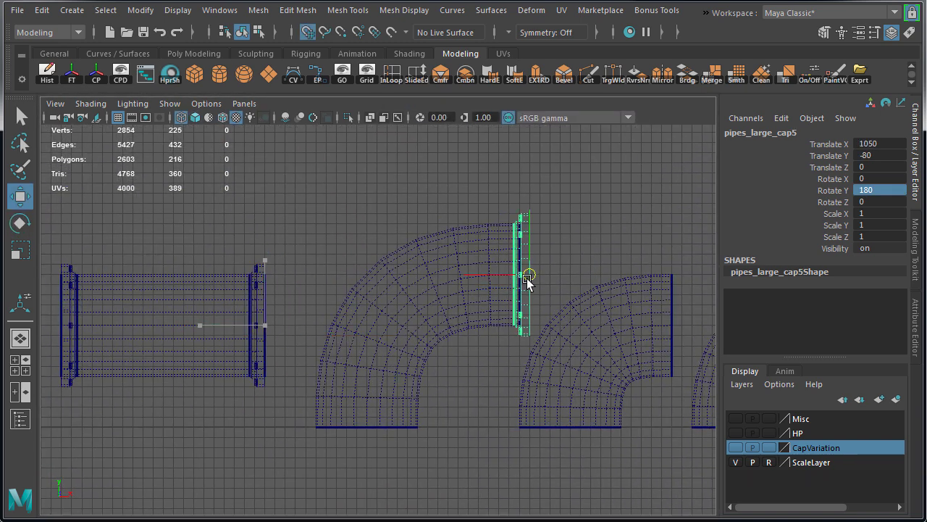
right_click_drag(523, 278, 576, 278, "alt")
type("-90")
key("Return")
key("w")
scroll(488, 358, "up", 1)
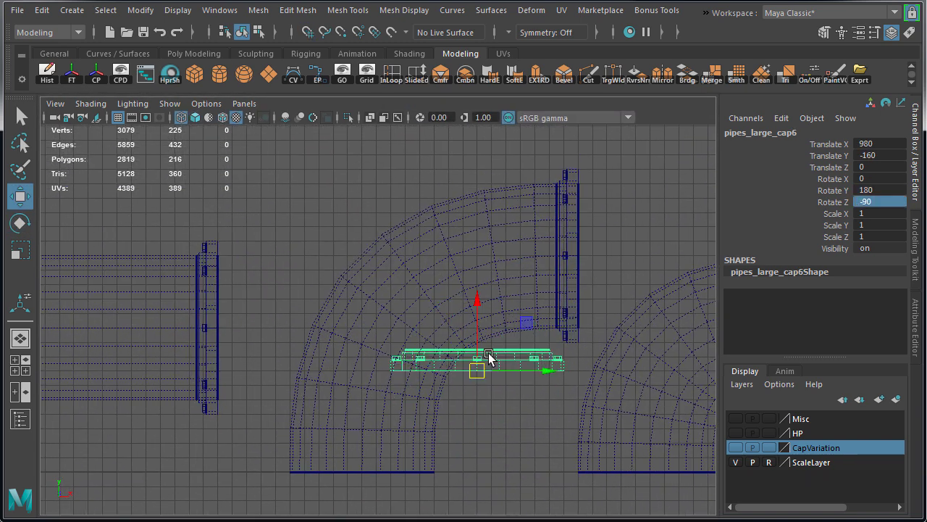
- Duplicate pipes_large_cap9 onto the neighbouring elbow openings and pipe ends
middle_click_drag(361, 474, 227, 384, "alt")
middle_click_drag(516, 384, 406, 304, "alt")
left_click(290, 228)
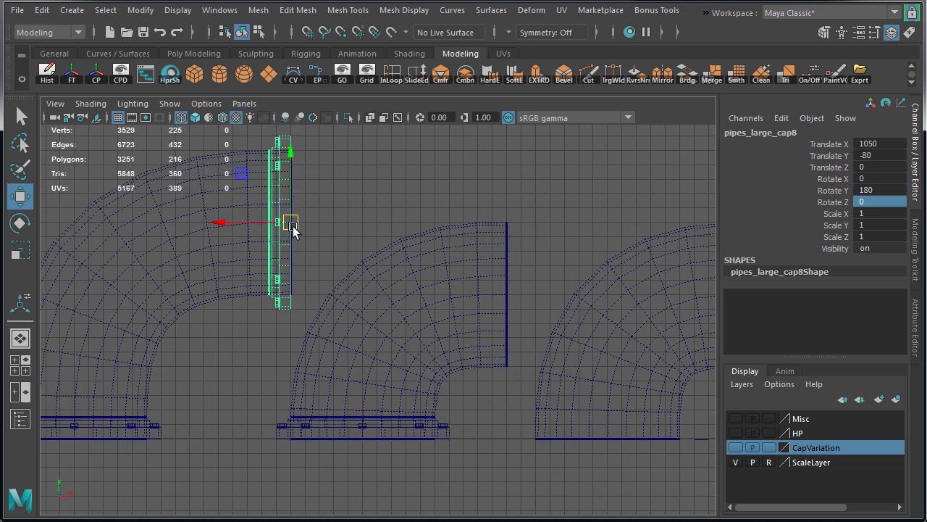
left_click(177, 440)
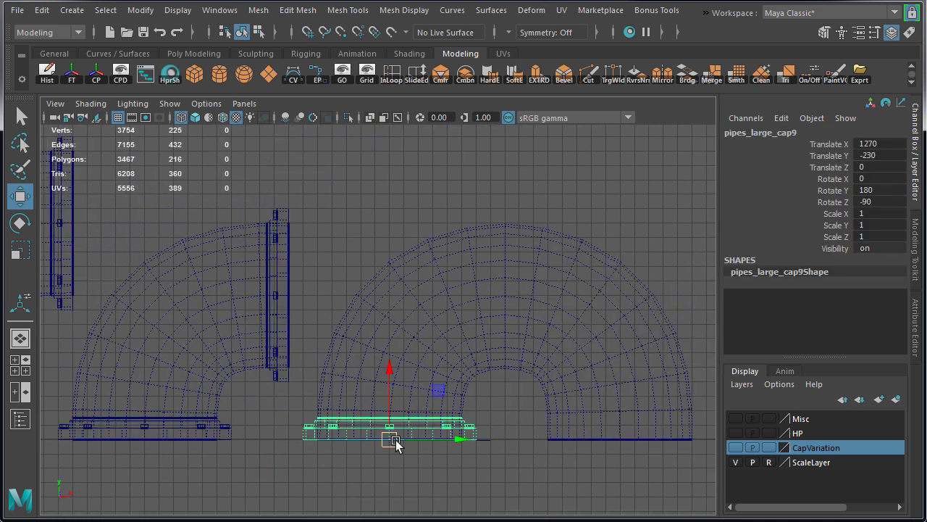
key("shift+d")
middle_click_drag(398, 443, 318, 414, "alt")
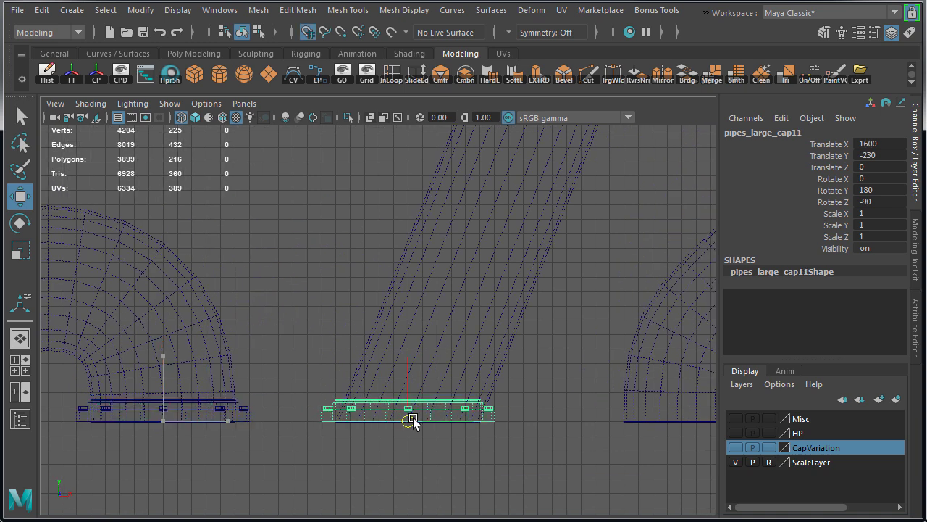
key("shift+d")
middle_click_drag(412, 422, 398, 398, "alt")
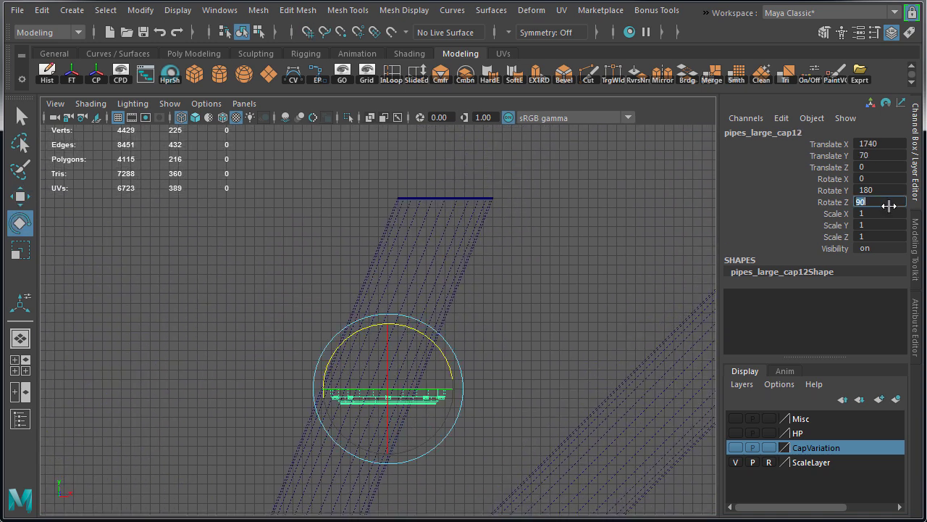
- Place further cap copies at the top of the pipe and at X 2220, Y 270
key("w")
left_click_drag(389, 393, 437, 193)
scroll(278, 266, "up", 5)
scroll(278, 265, "down", 5)
key("shift+d")
left_click_drag(240, 225, 539, 223)
- Frame pipes_large_cap13 and orbit around to review all the checkered pipe pieces
key("f")
left_click_drag(369, 325, 558, 480, "alt")
scroll(456, 452, "up", 5)
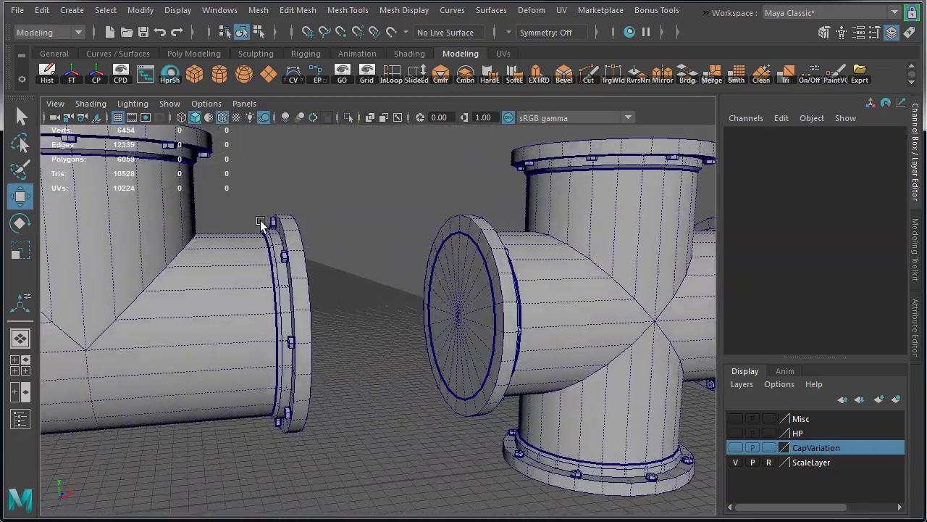
left_click_drag(257, 222, 362, 283, "alt")
right_click_drag(515, 255, 193, 308, "alt")
left_click_drag(193, 308, 226, 330, "alt")
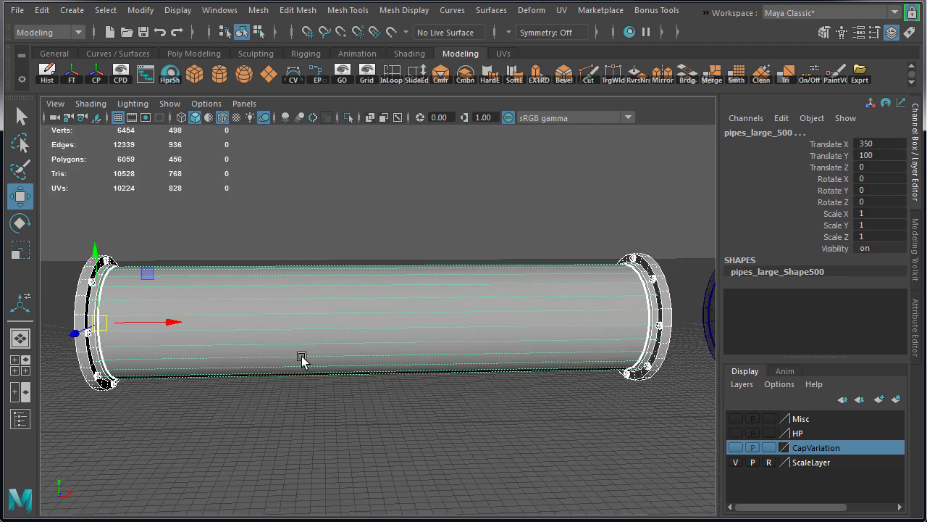
left_click(503, 233)
left_click_drag(504, 234, 527, 228, "alt")
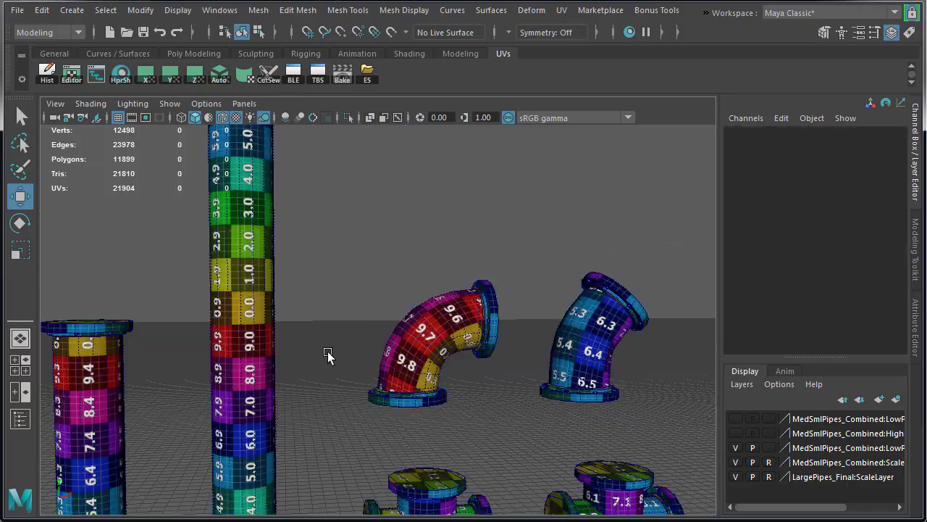
scroll(293, 245, "up", 3)
- Select all the pipe pieces and switch the workspace to UV Editing
right_click_drag(292, 245, 228, 243, "alt")
left_click_drag(607, 431, 608, 431)
left_click(826, 12)
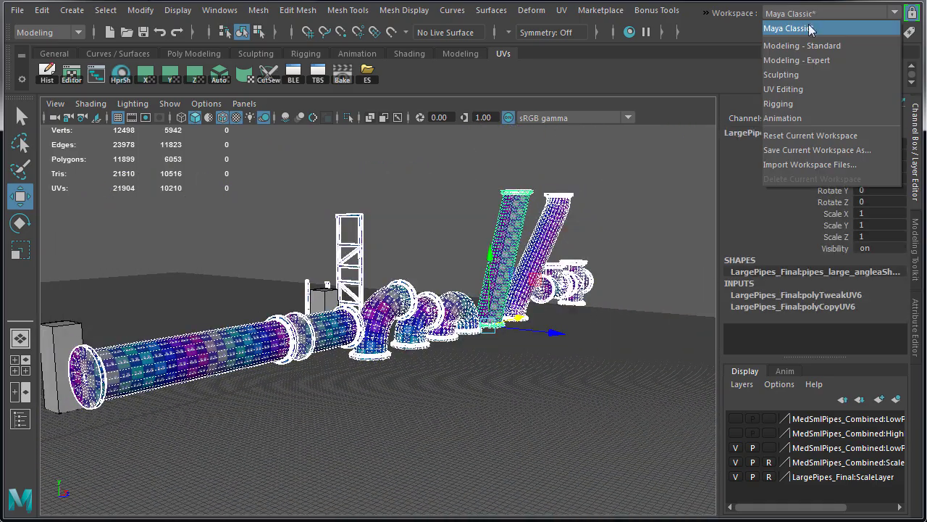
left_click(802, 89)
- Scale up the straight pipe's UV shell so its checker becomes denser
right_click_drag(497, 299, 456, 306, "alt")
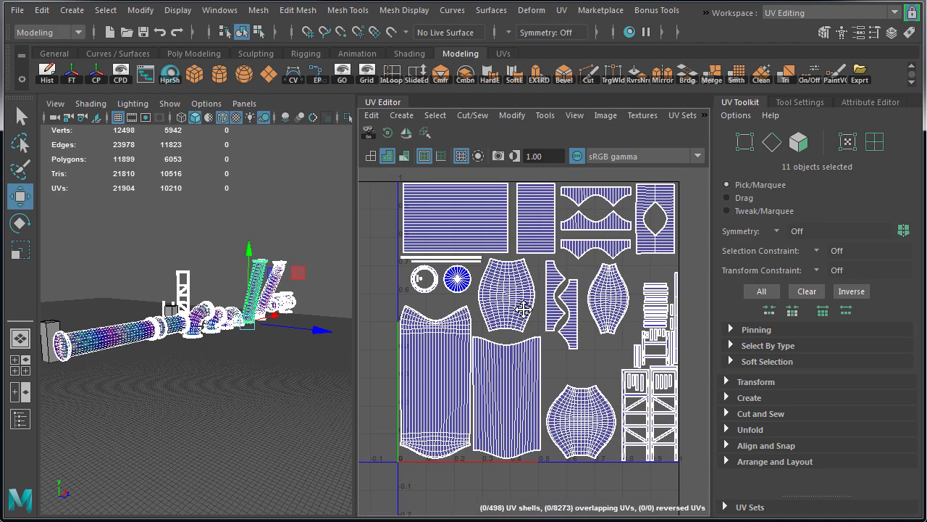
right_click_drag(529, 303, 417, 273)
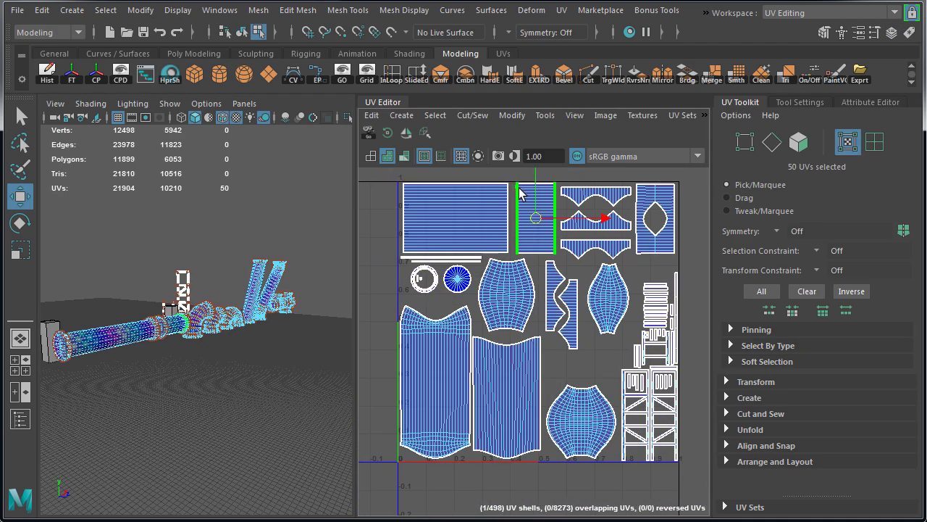
key("r")
left_click_drag(536, 217, 558, 206)
key("f")
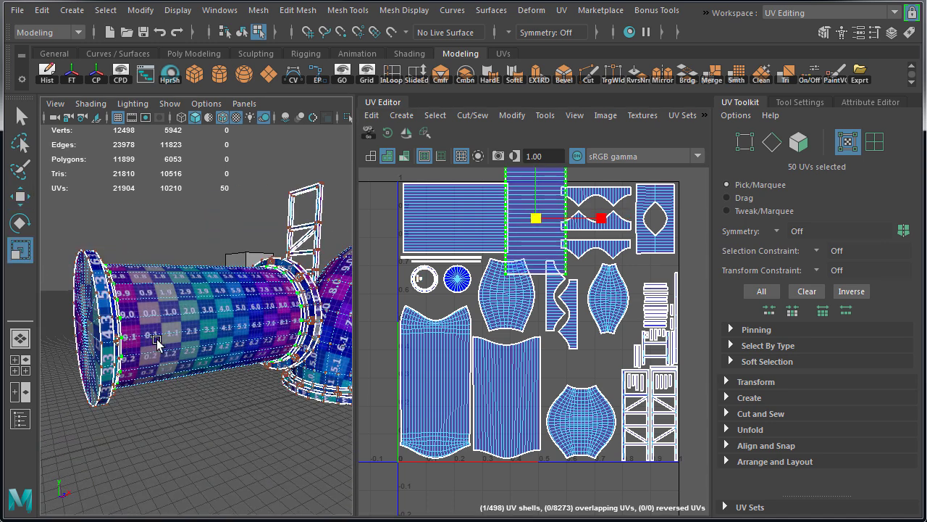
left_click_drag(190, 343, 209, 341, "alt")
left_click_drag(548, 221, 536, 281)
left_click_drag(255, 299, 213, 259, "alt")
- Clear the selection and return to the Maya Classic workspace
right_click_drag(213, 258, 282, 269)
left_click(203, 240)
mouse_move(203, 240)
left_mouse_down("alt")
mouse_move(188, 240)
mouse_move(209, 247)
left_mouse_up("alt")
left_click(826, 13)
left_click(797, 28)
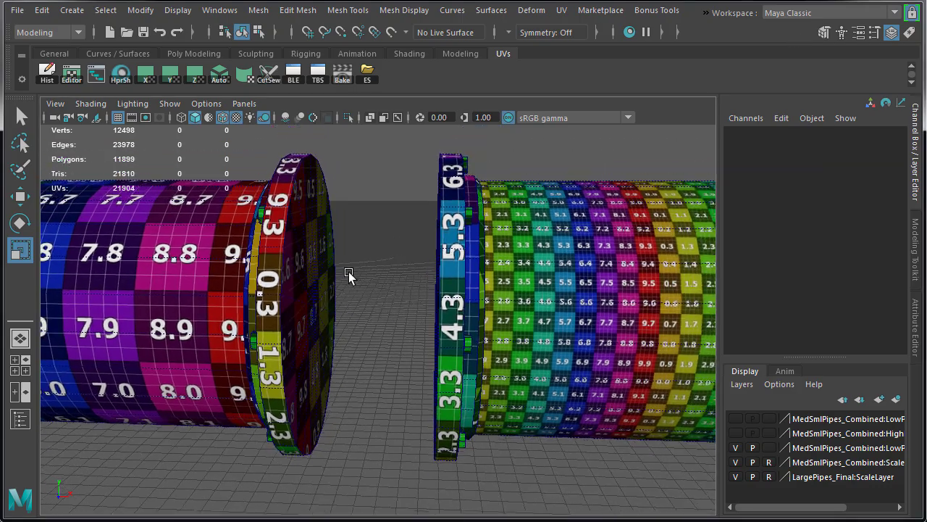
left_click_drag(349, 276, 331, 272, "alt")
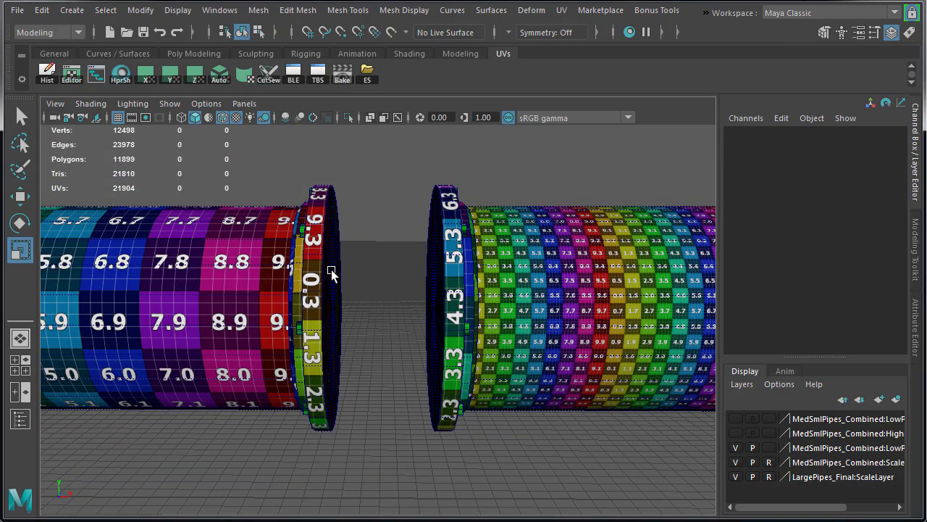
left_click(786, 13)
- In UV Editing, frame the pipe pieces and switch to UV selection
left_click(790, 88)
left_click_drag(216, 321, 311, 297, "alt")
left_click_drag(356, 349, 357, 349)
key("f")
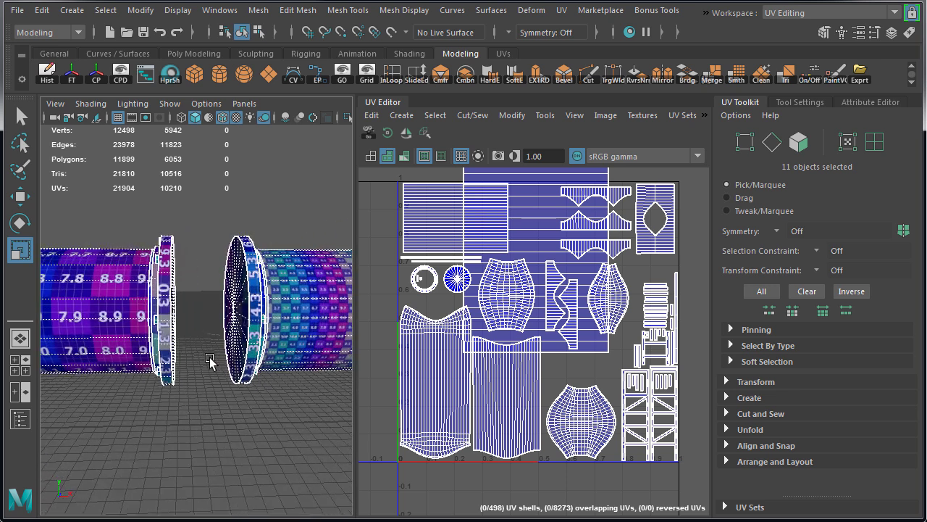
right_click(560, 231)
right_click_drag(560, 232, 623, 231)
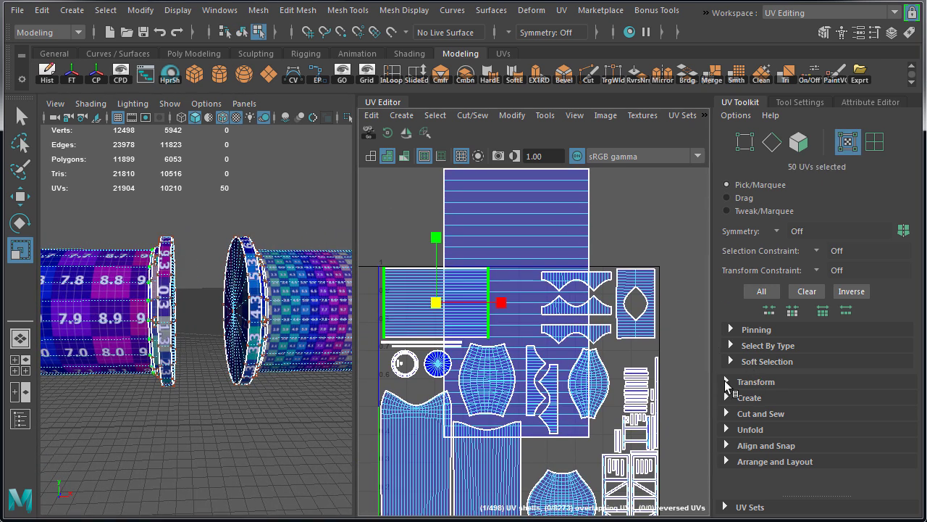
- Set the tall stretched shell's texel density to 0.8079 at map size 1024
left_click(726, 382)
scroll(752, 371, "down", 3)
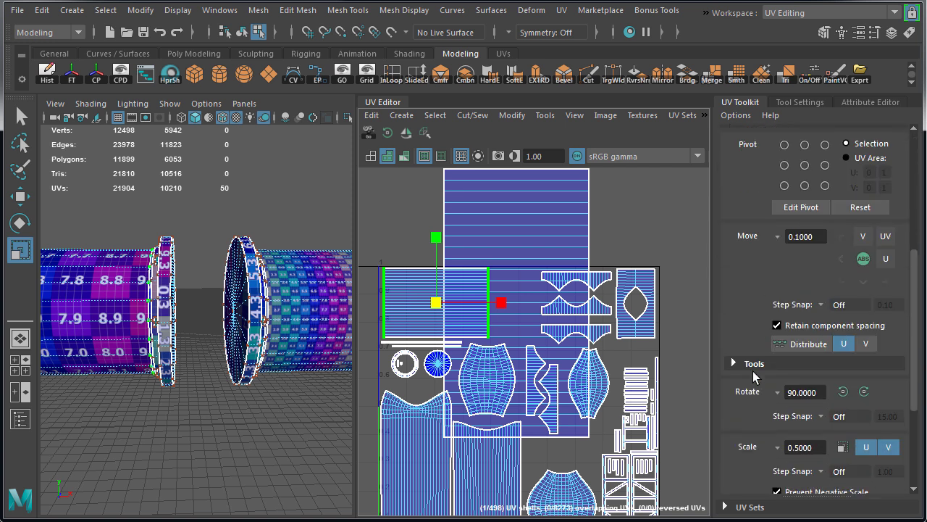
scroll(753, 371, "down", 3)
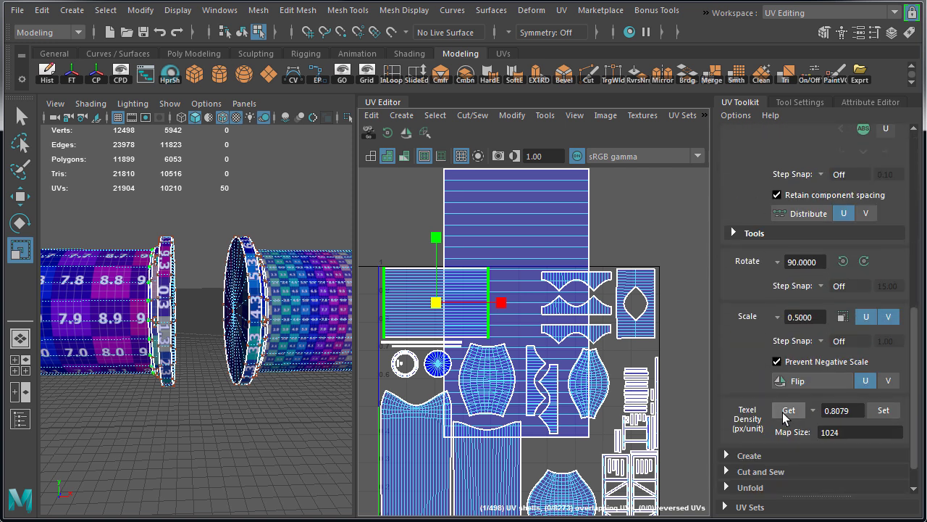
left_click(445, 182)
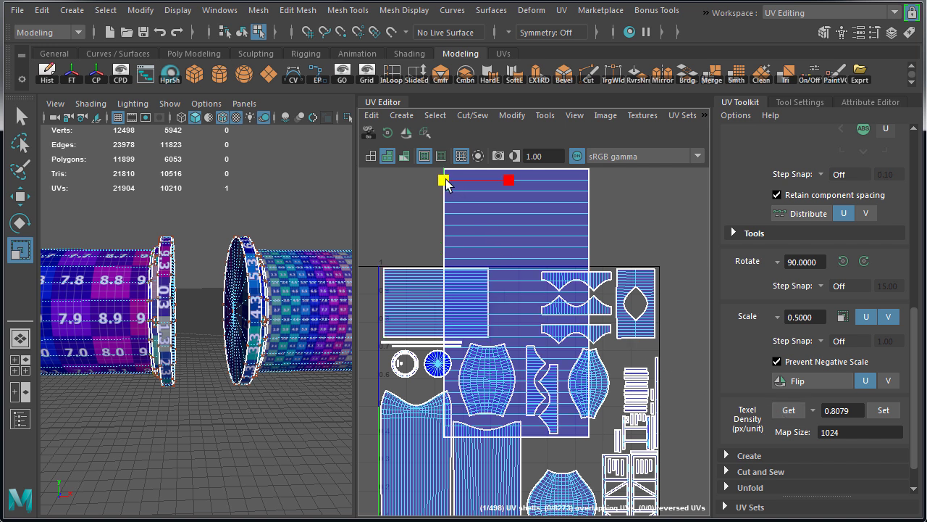
left_click(883, 411)
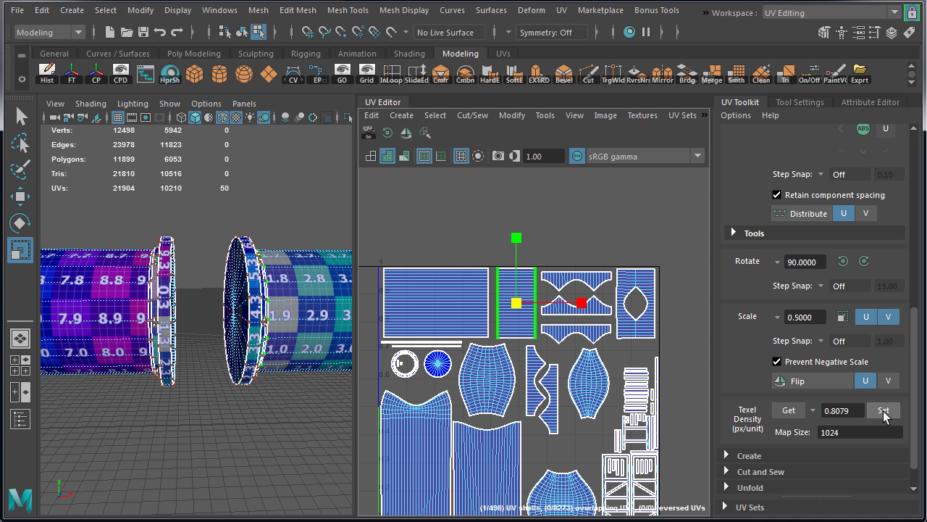
mouse_move(138, 316)
left_mouse_down("alt")
mouse_move(110, 316)
mouse_move(139, 321)
left_mouse_up("alt")
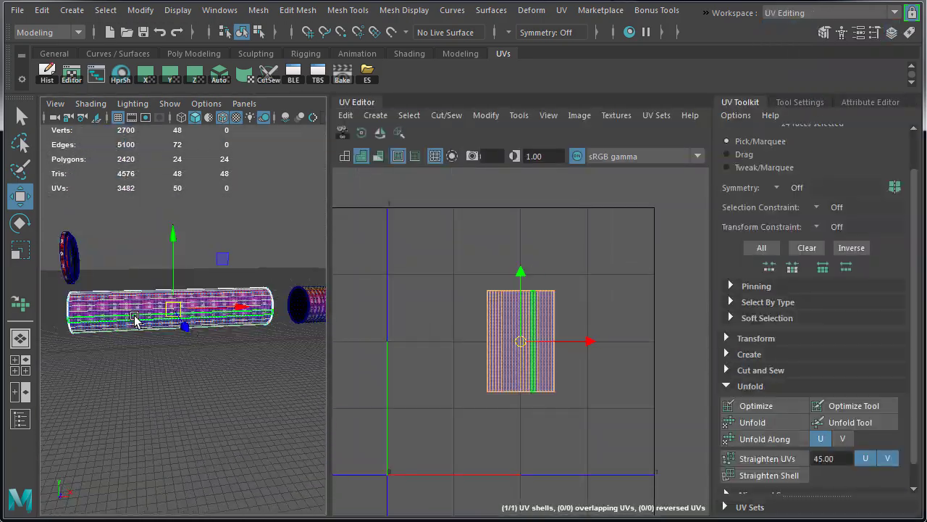
- Planar-map and unfold the straight pipe's UVs, then select the T-piece to show its UVs
left_click(561, 10)
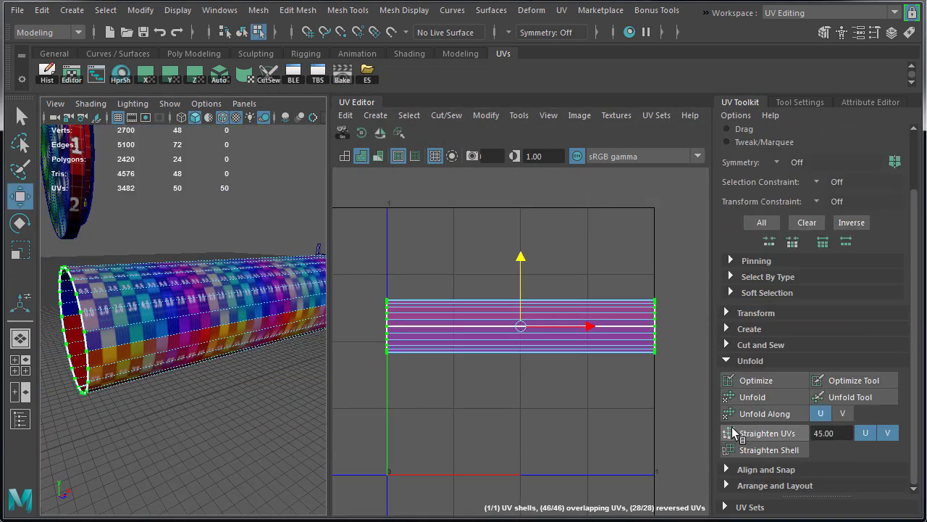
left_click(758, 403)
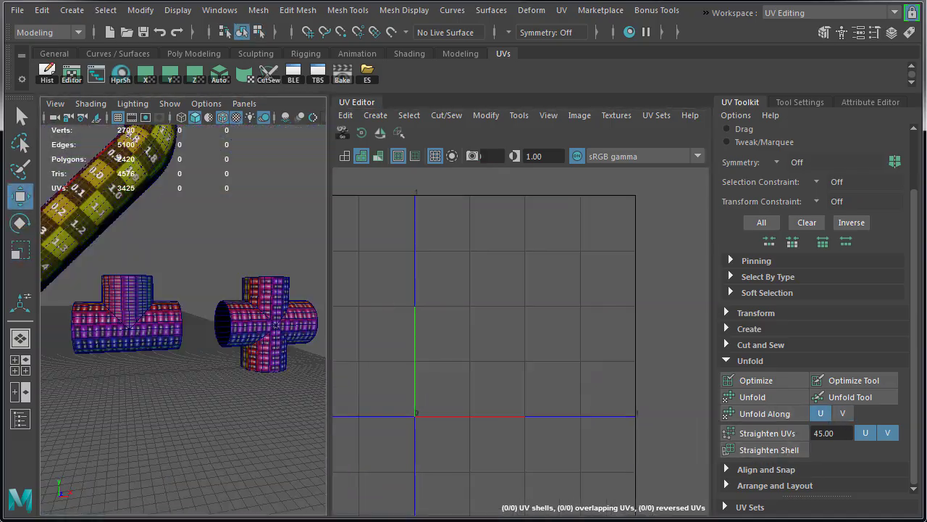
left_click(116, 304)
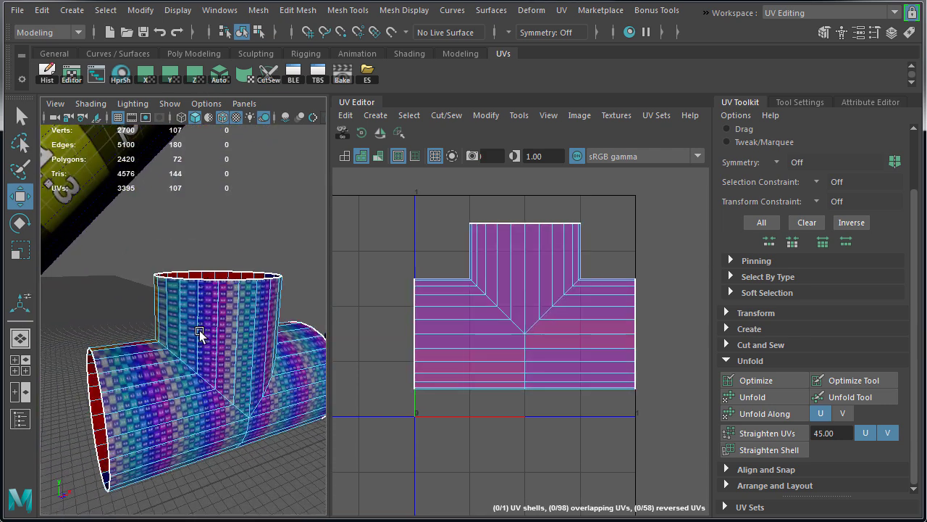
- Cut the T-piece UV seams along the selected edges around the pipe
scroll(216, 333, "up", 5)
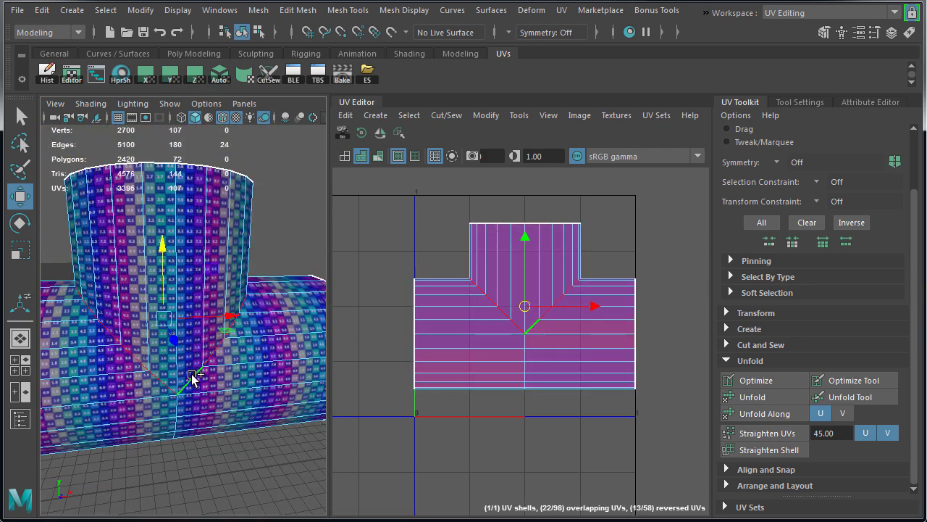
right_click_drag(394, 238, 332, 248, "shift")
left_click_drag(200, 331, 203, 406, "alt")
left_click(247, 290)
right_click_drag(608, 287, 554, 305, "shift")
left_click_drag(210, 304, 232, 305, "alt")
left_click(215, 317)
right_click_drag(609, 290, 380, 305, "shift")
- Unfold and straighten the top UV shell and rotate it level
right_click_drag(578, 226, 491, 346, "shift")
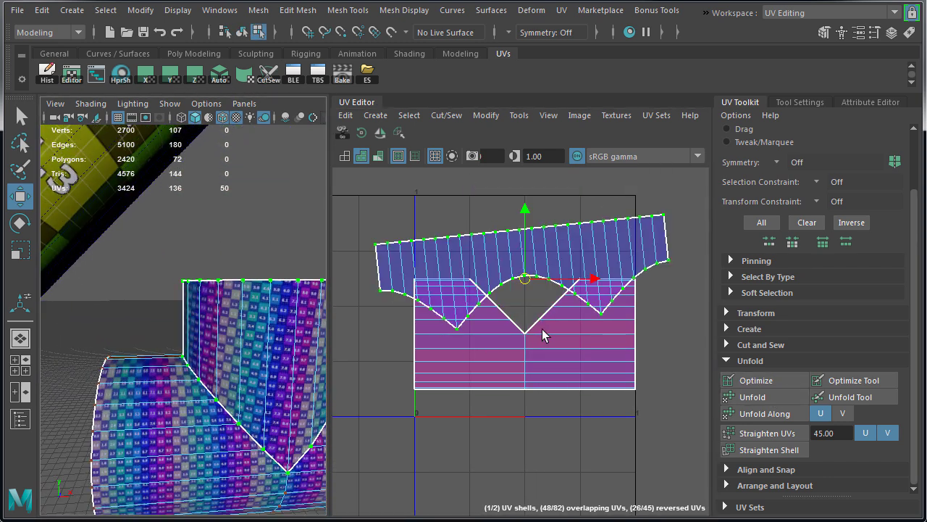
key("e")
left_click_drag(548, 267, 544, 244)
- Unfold the lower shell along V, straighten it into a strip and rotate it upright
double_click(528, 317)
key("w")
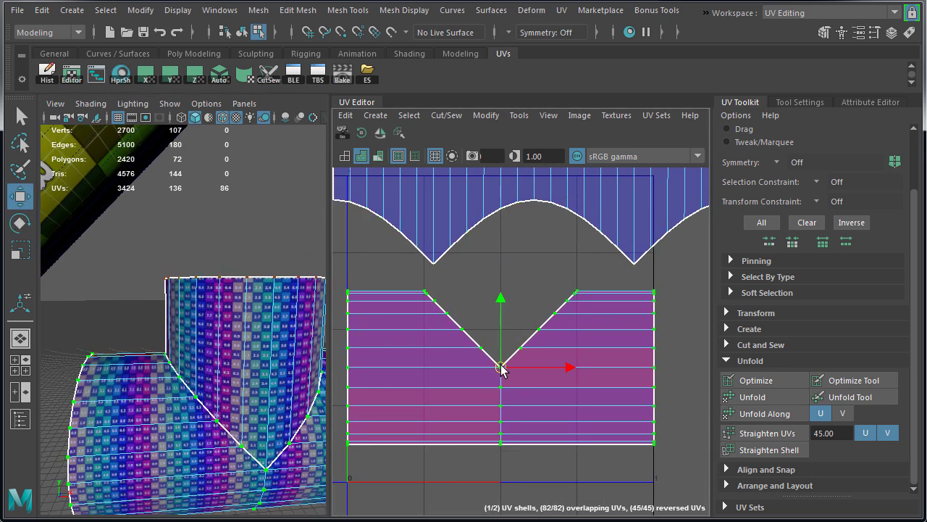
left_click(770, 395)
left_click(843, 413)
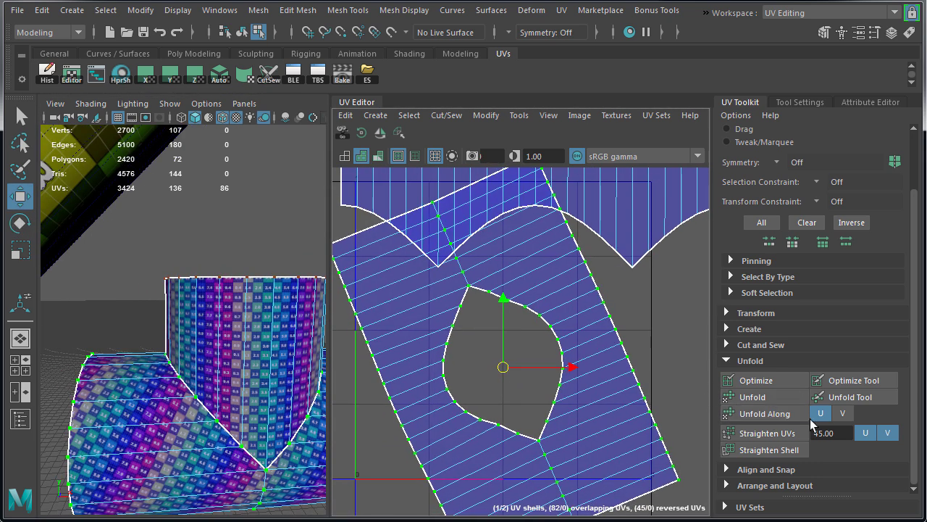
left_click(765, 413)
left_click(762, 450)
scroll(555, 321, "down", 1)
key("e")
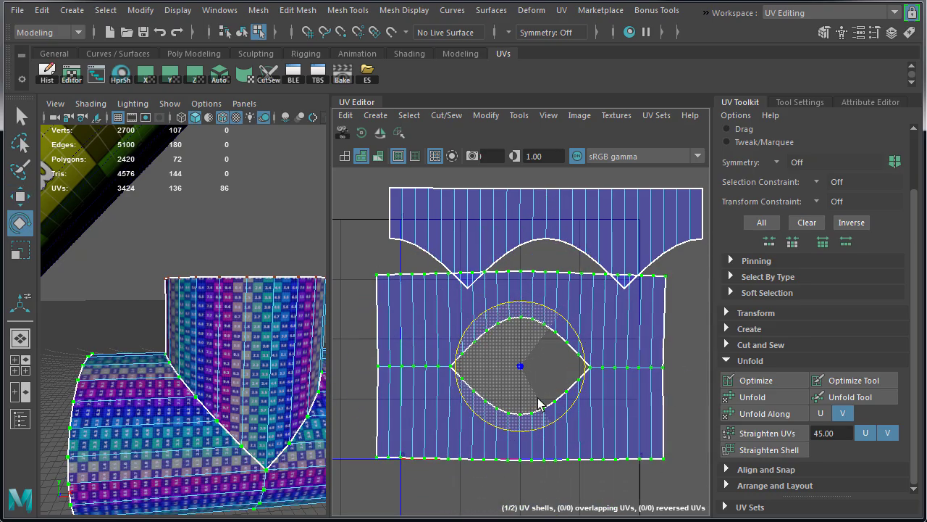
left_click_drag(550, 342, 569, 344)
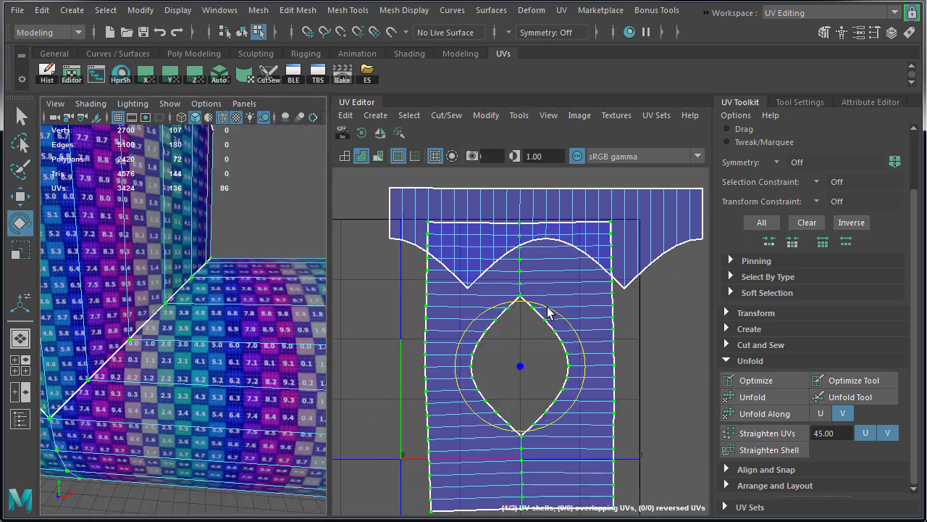
- Scale both UV shells down to fit inside the grid
scroll(551, 313, "down", 1)
scroll(175, 221, "up", 5)
scroll(174, 221, "down", 5)
key("r")
left_click_drag(548, 413, 507, 384)
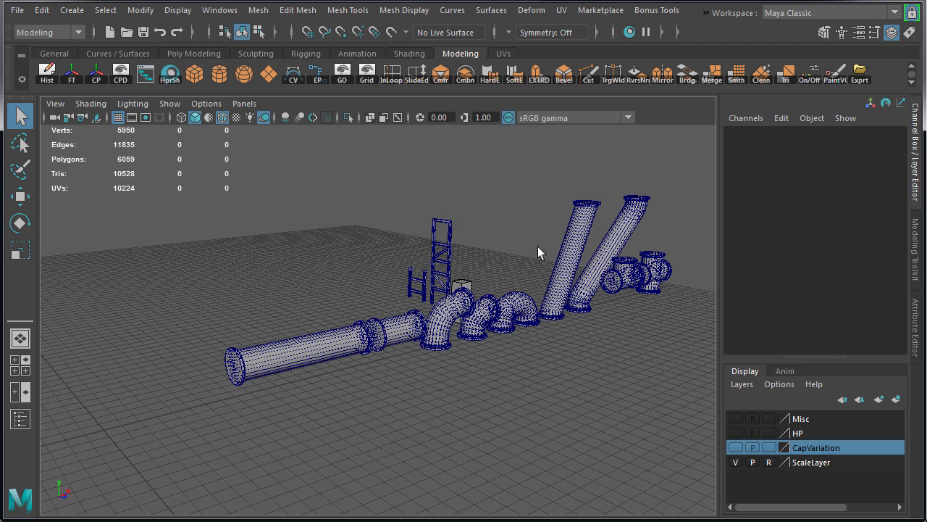
- Combine the selected large pipe meshes into a single mesh
left_click_drag(670, 436, 680, 444)
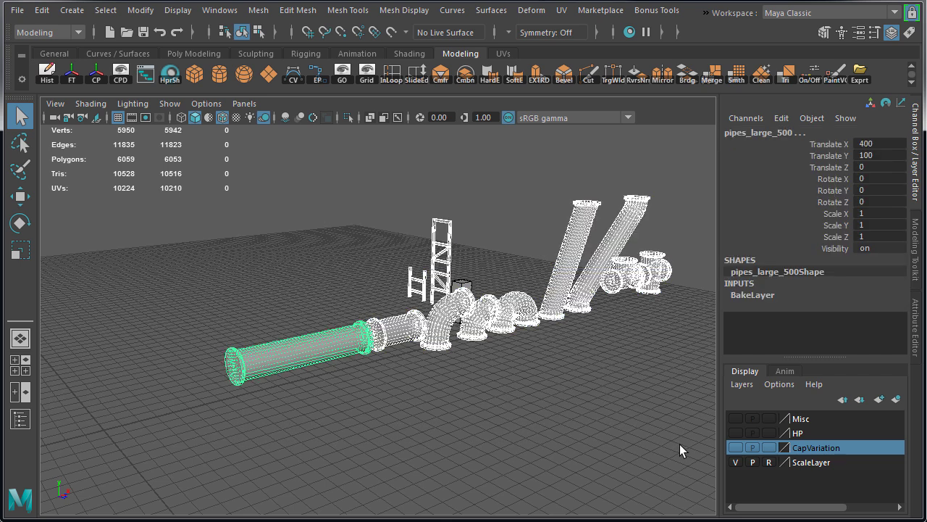
right_click(334, 150, "shift")
right_click_drag(333, 149, 334, 411, "shift")
- Move the combined mesh across the grid to Translate Y 0
left_click_drag(501, 254, 452, 348)
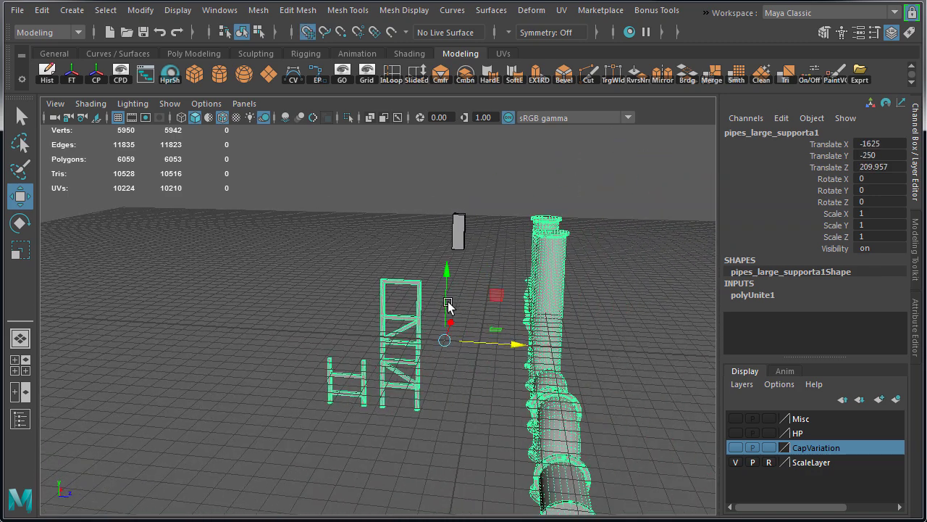
left_click_drag(449, 306, 410, 296)
right_click_drag(410, 297, 547, 311, "alt")
left_click_drag(547, 311, 449, 297, "alt")
- Select pipes_large_supporta1 and export it with File > Export Selection
left_click(444, 270)
left_click(420, 325)
left_click(17, 10)
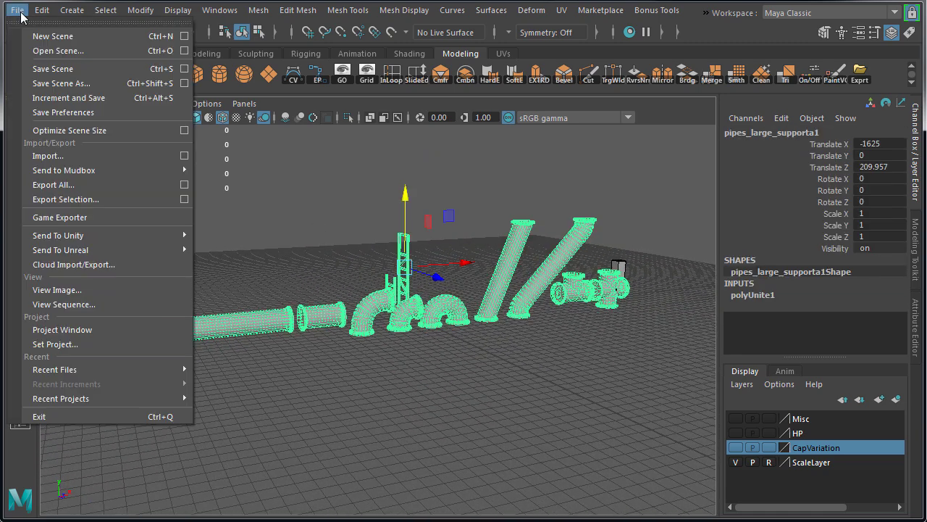
left_click(65, 199)
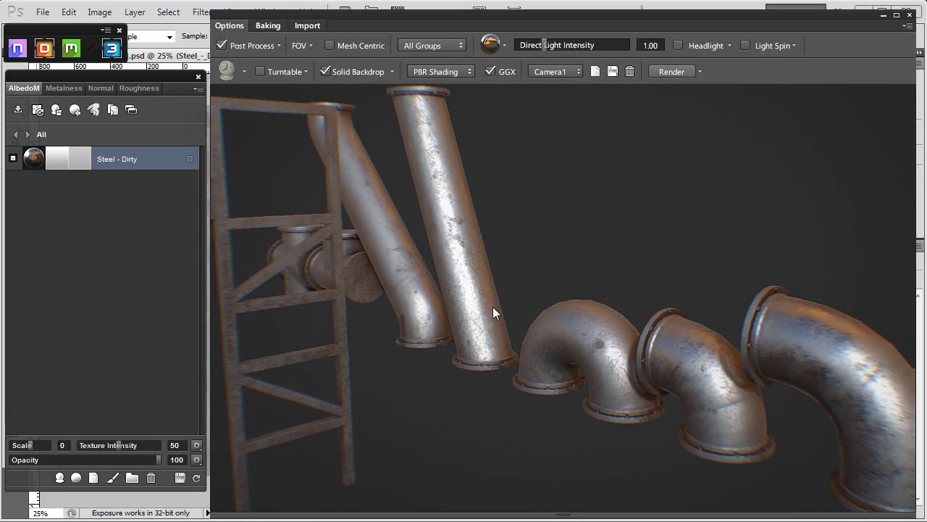
- Orbit and zoom the textured preview across the pipes, an elbow and the ladder rig
left_click_drag(481, 304, 589, 382)
scroll(544, 369, "up", 5)
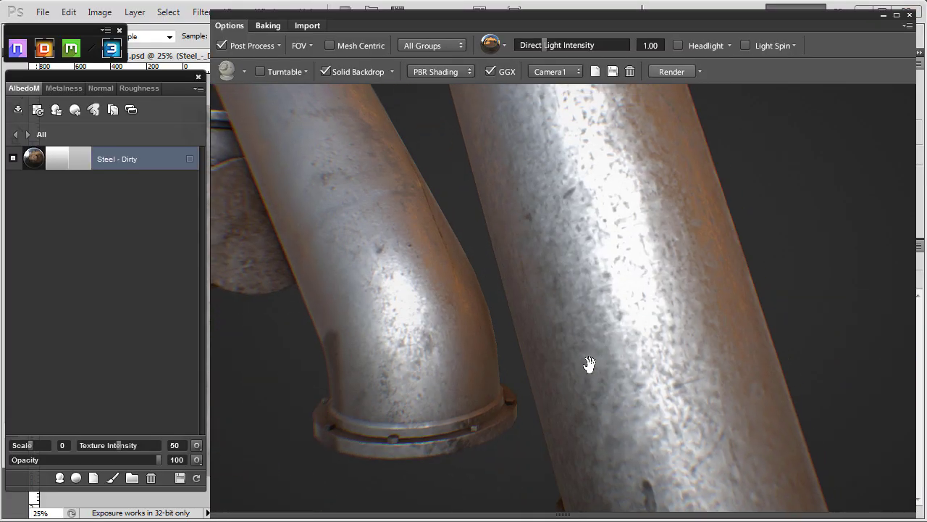
middle_click_drag(544, 369, 436, 217)
scroll(436, 217, "down", 5)
left_click_drag(436, 217, 454, 213)
scroll(454, 213, "up", 5)
middle_click_drag(495, 321, 572, 306)
scroll(572, 306, "down", 5)
left_click_drag(497, 213, 747, 283)
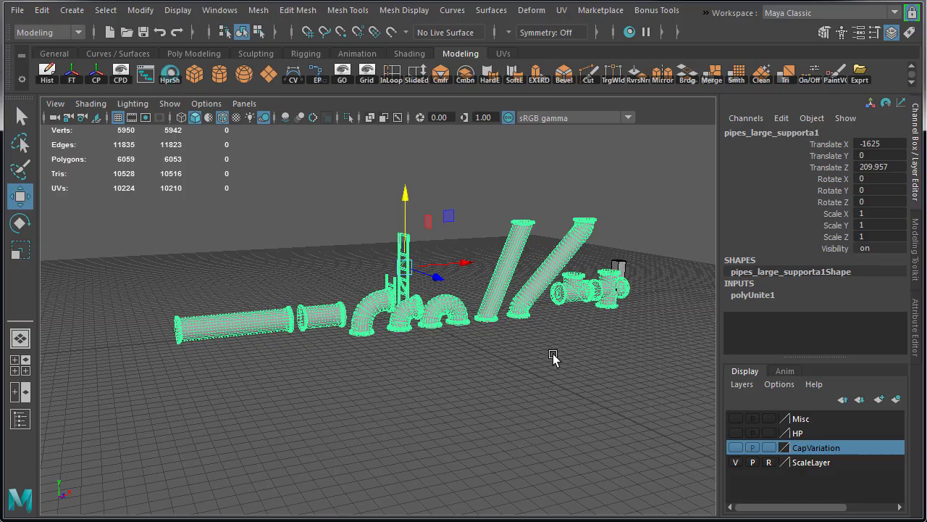
- Reselect the combined pipes mesh and orbit around the pipe scene
left_click(523, 341)
left_click(503, 304)
left_click_drag(503, 304, 505, 301, "alt")
left_click(504, 297)
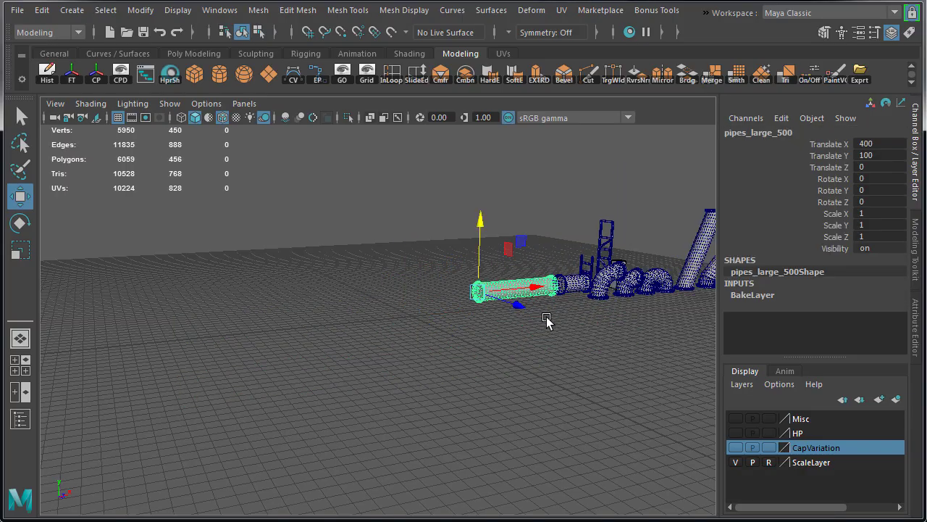
left_click_drag(552, 329, 435, 189, "alt")
- Choose File > Export Selection and open the Files of type list
left_click(16, 10)
left_click(42, 40)
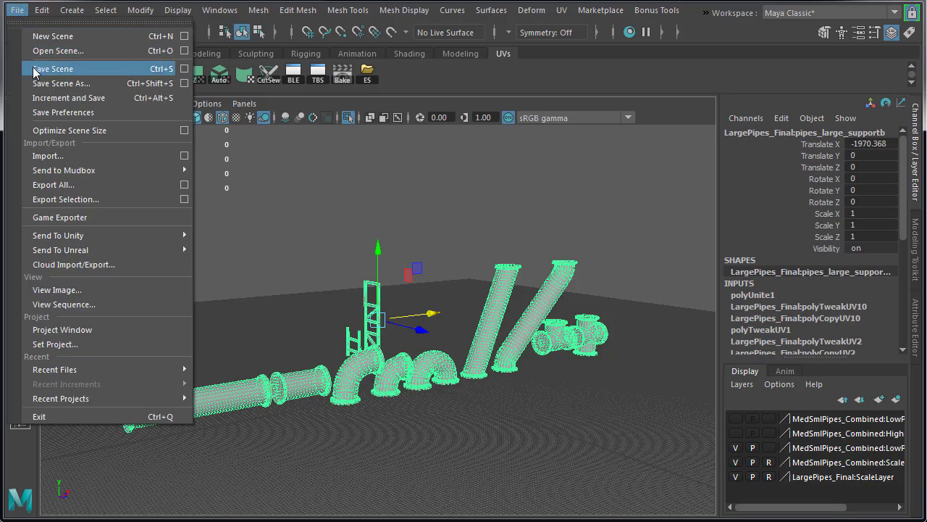
left_click(67, 200)
left_click(174, 473)
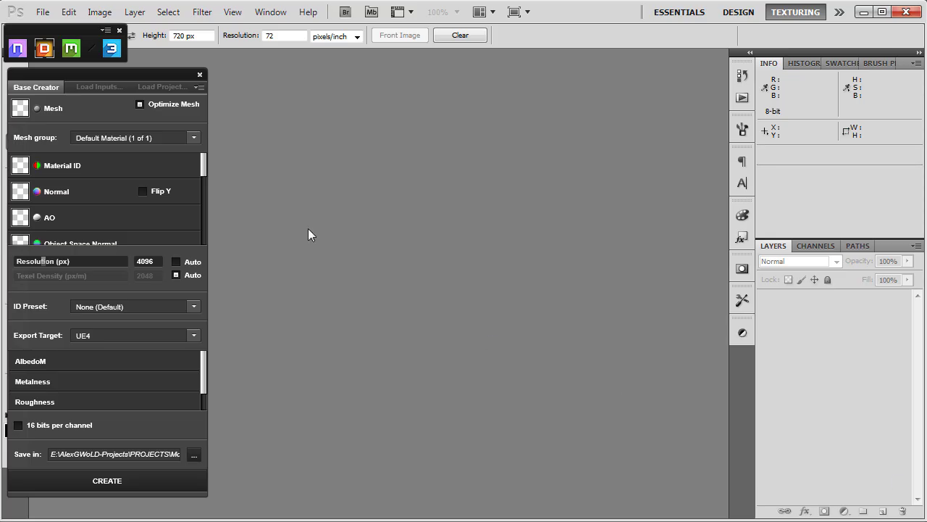
- Try loading Quixel_Test.fbx as DDO's base mesh, then reopen Maya's export file types
left_click(63, 107)
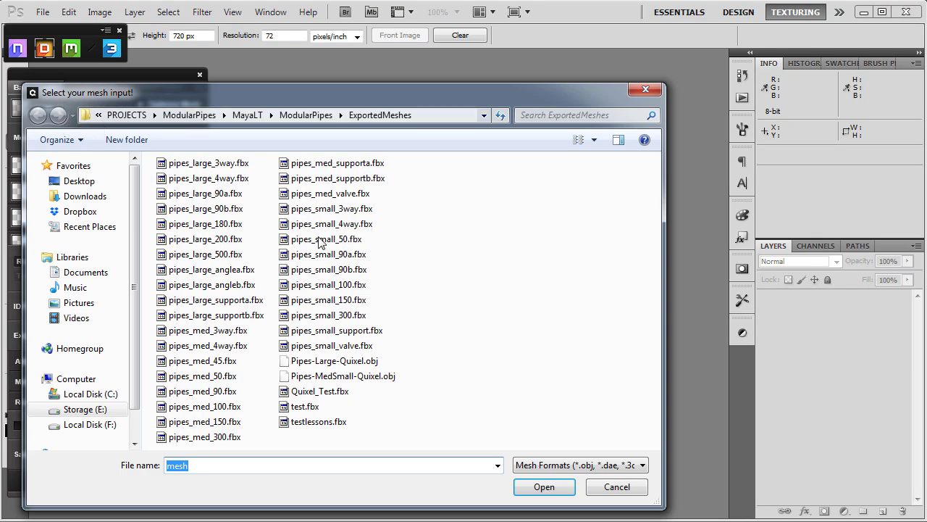
left_click(320, 392)
left_click(545, 486)
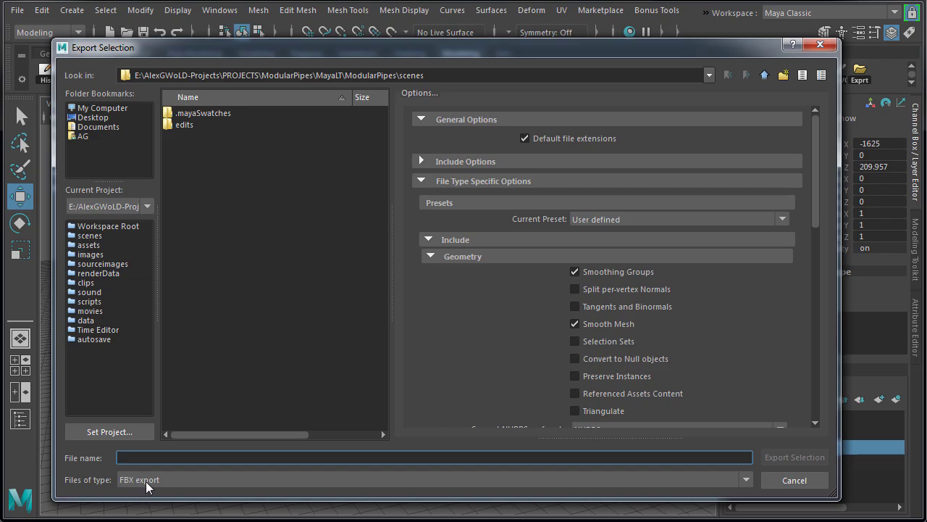
left_click(146, 481)
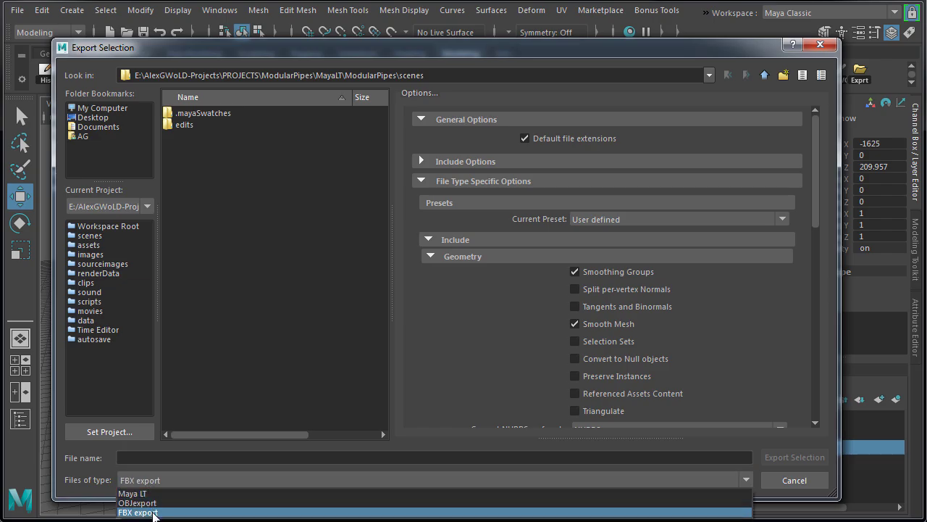
- Confirm the FBX version is FBX 2018, then switch the export file type to OBJexport
left_click(154, 513)
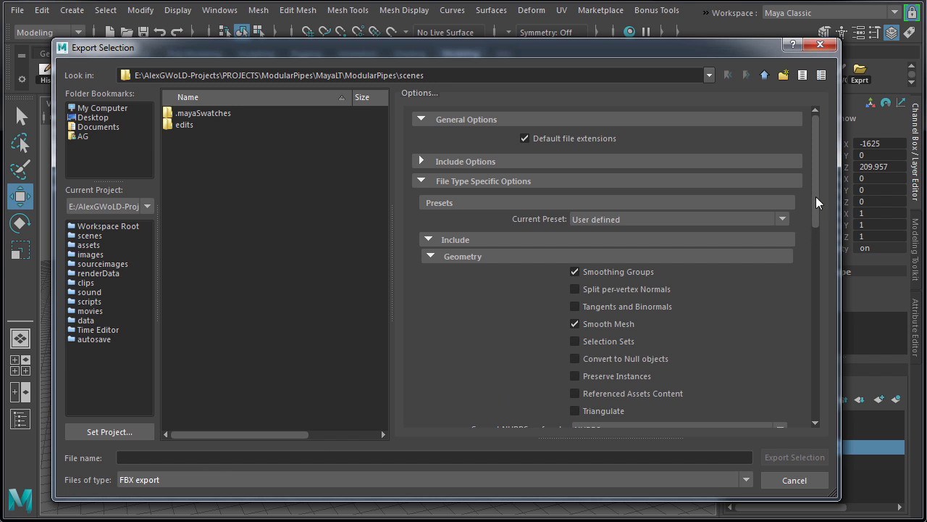
left_click_drag(816, 196, 820, 372)
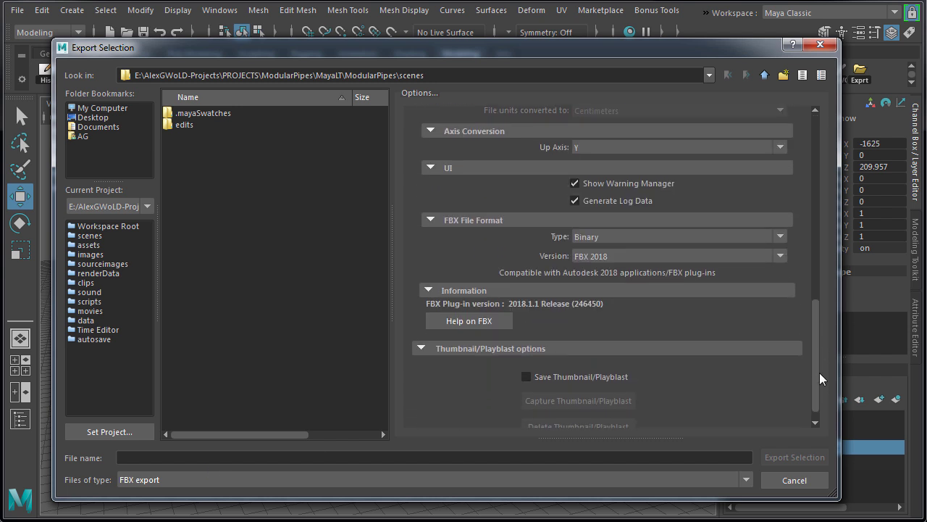
left_click(635, 251)
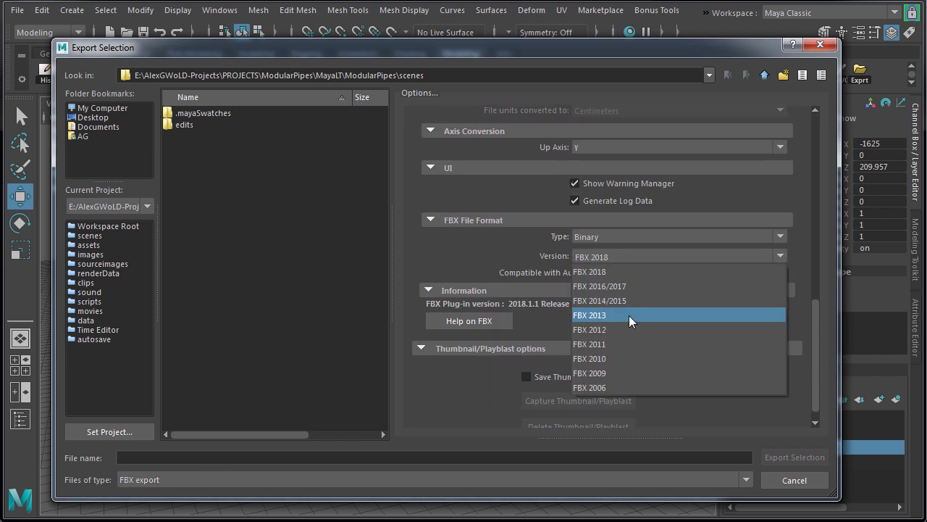
left_click(629, 272)
scroll(807, 212, "up", 10)
left_click(158, 481)
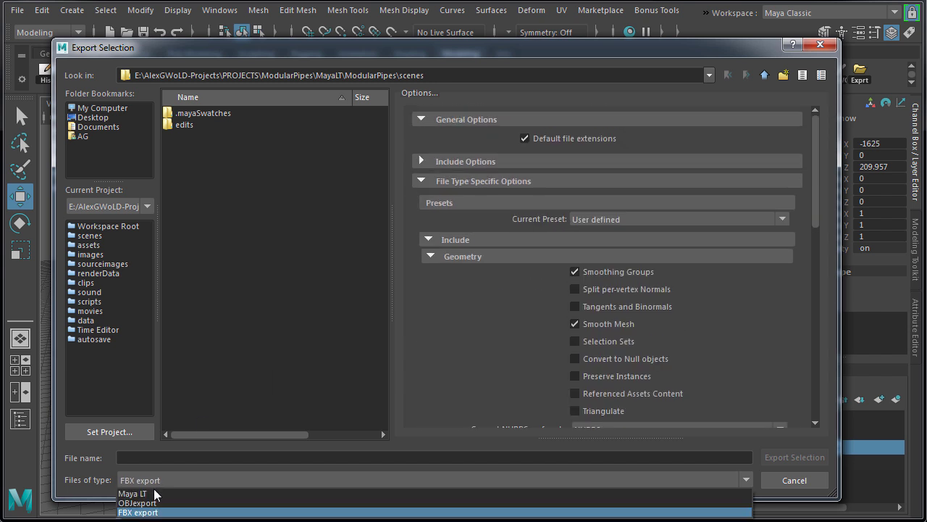
left_click(152, 502)
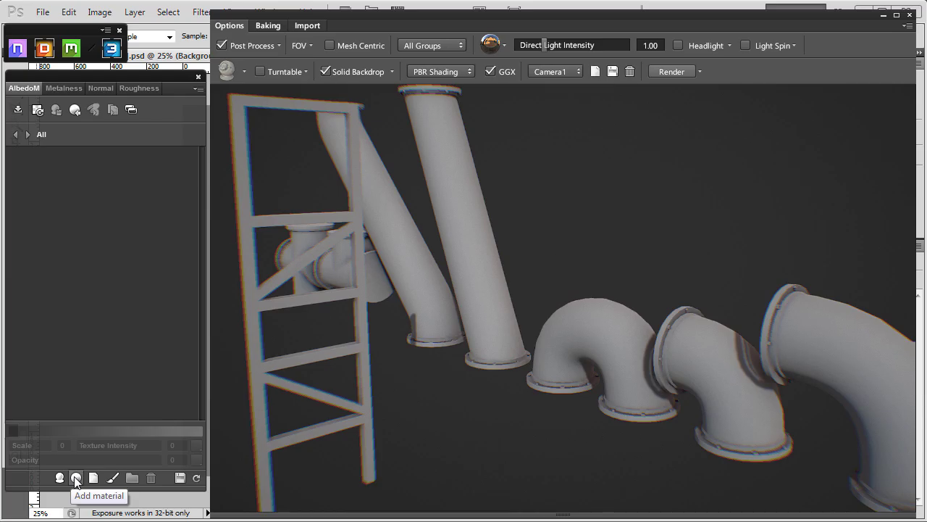
- Search the material library for steel and create a steel material on the pipes
left_click(75, 479)
type("steel")
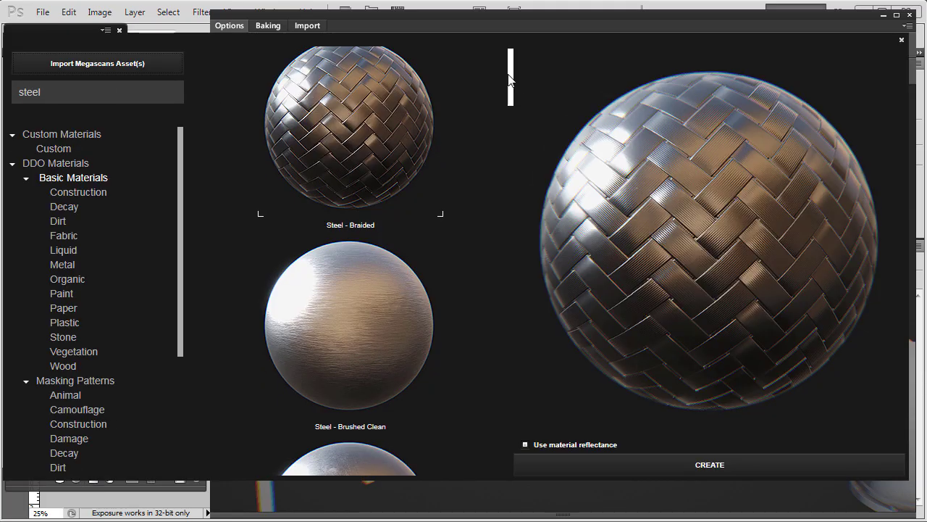
scroll(494, 138, "down", 3)
scroll(366, 181, "down", 2)
left_click(366, 181)
left_click(710, 465)
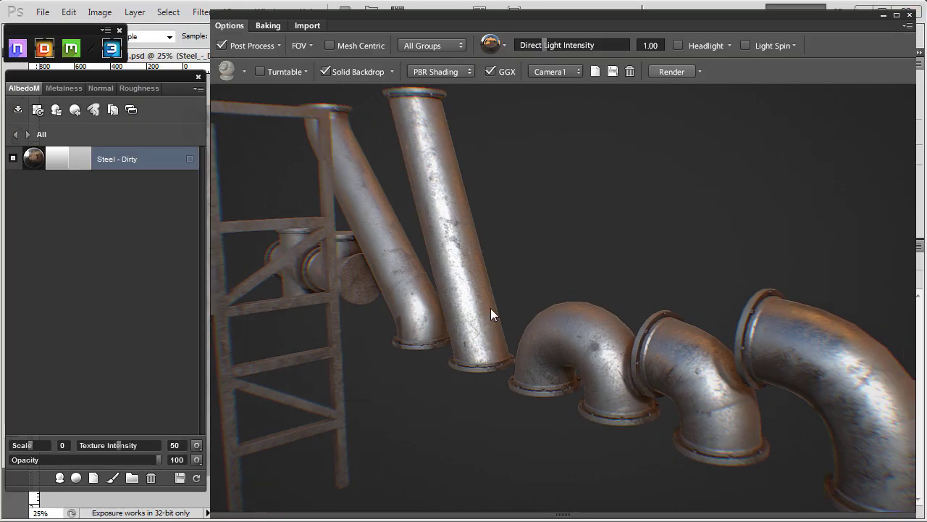
left_click_drag(491, 308, 623, 286)
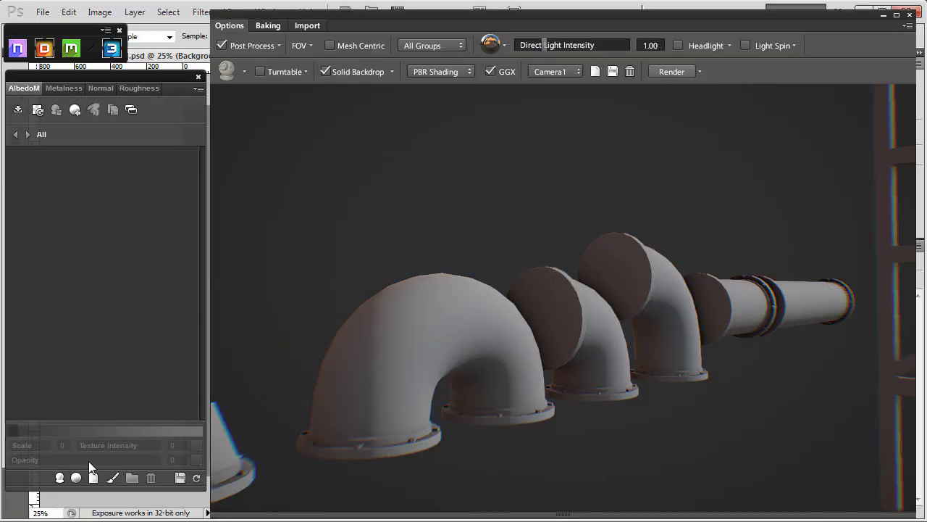
- Add the Steel - Scratched Paint material to the pipes
left_click(76, 478)
type("steel")
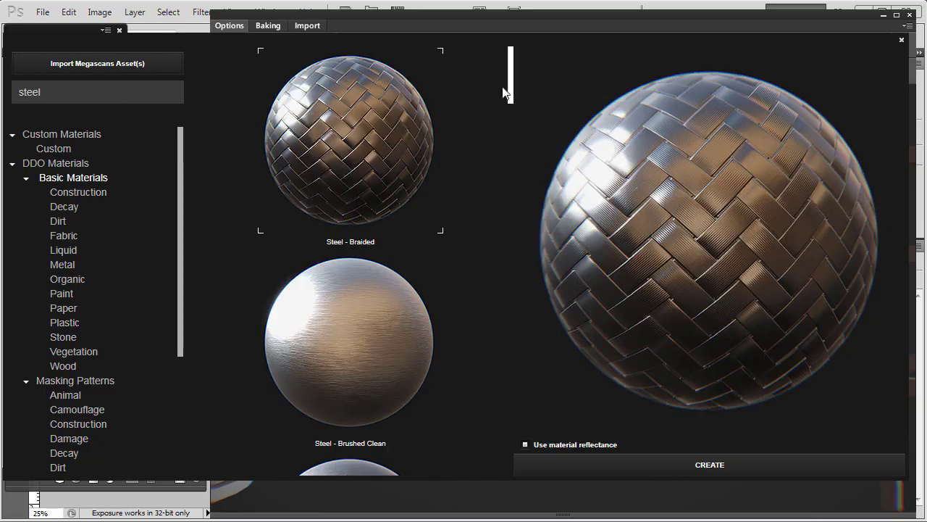
left_click_drag(505, 93, 511, 405)
left_click(341, 172)
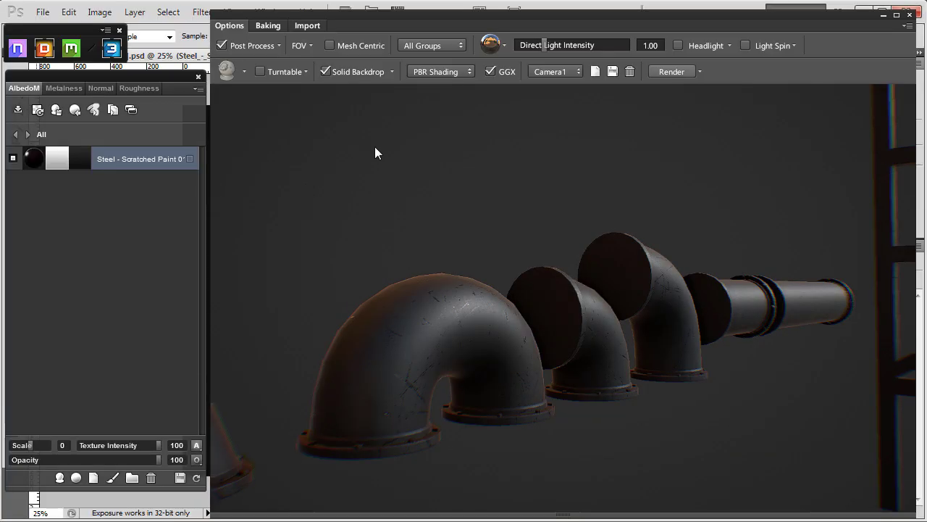
left_click_drag(374, 152, 233, 189)
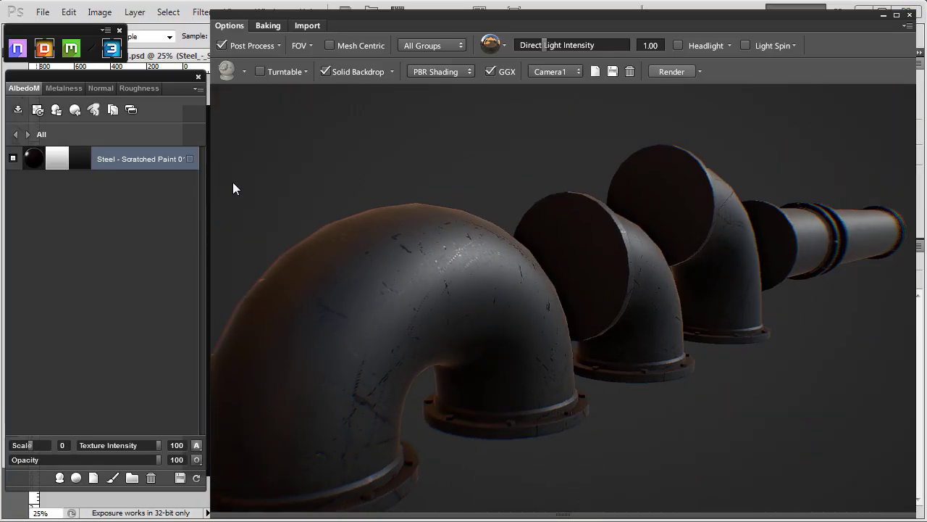
- Set the scratched paint colour to red
left_click(83, 161)
left_click(688, 197)
left_click(884, 165)
left_click_drag(885, 164, 597, 231)
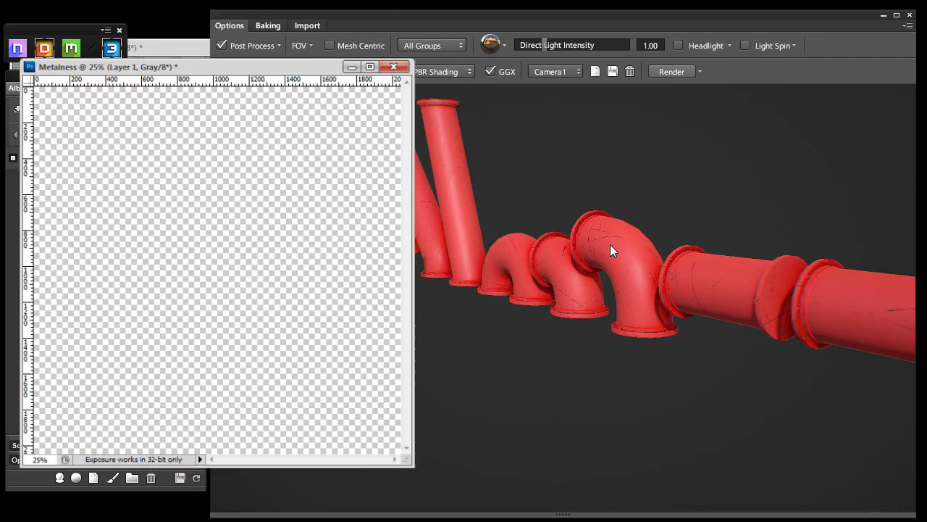
- Add Muddy Dirt and lower its intensity and opacity
left_click(189, 159)
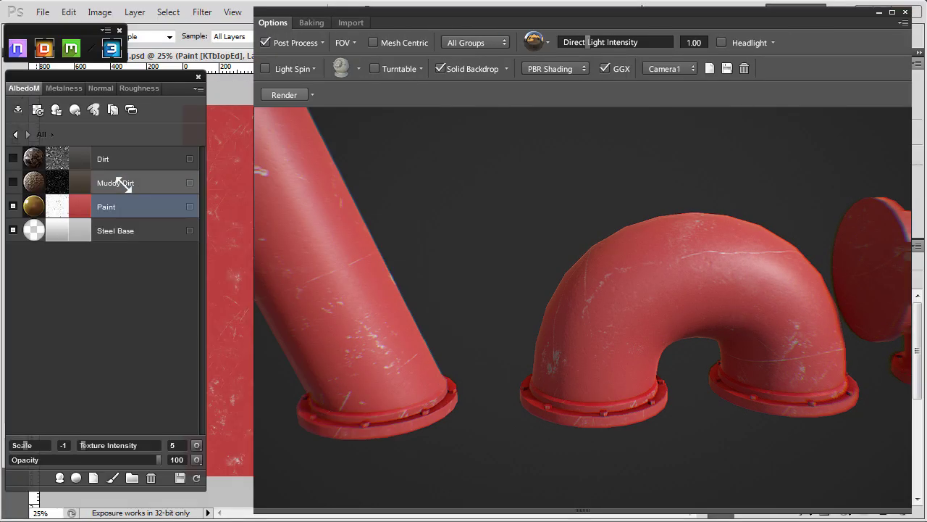
left_click(124, 180)
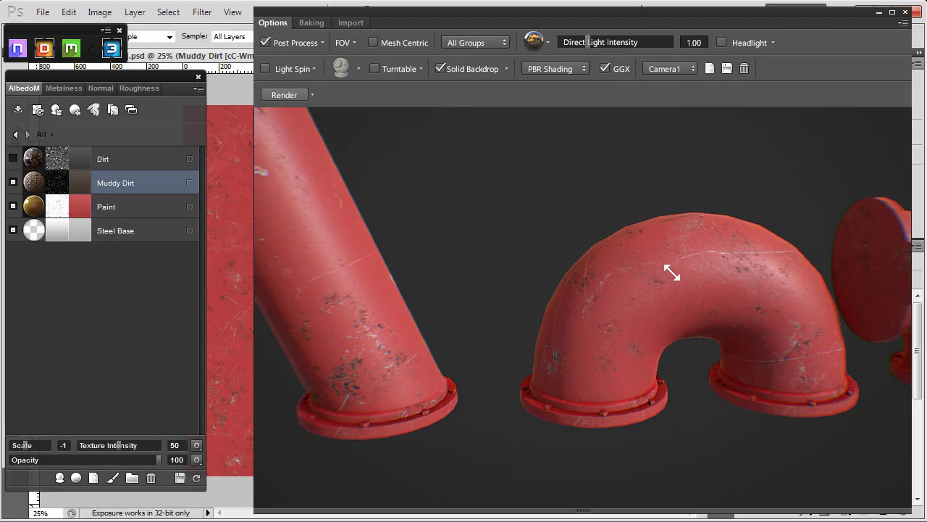
right_click(475, 248)
scroll(549, 316, "up", 3)
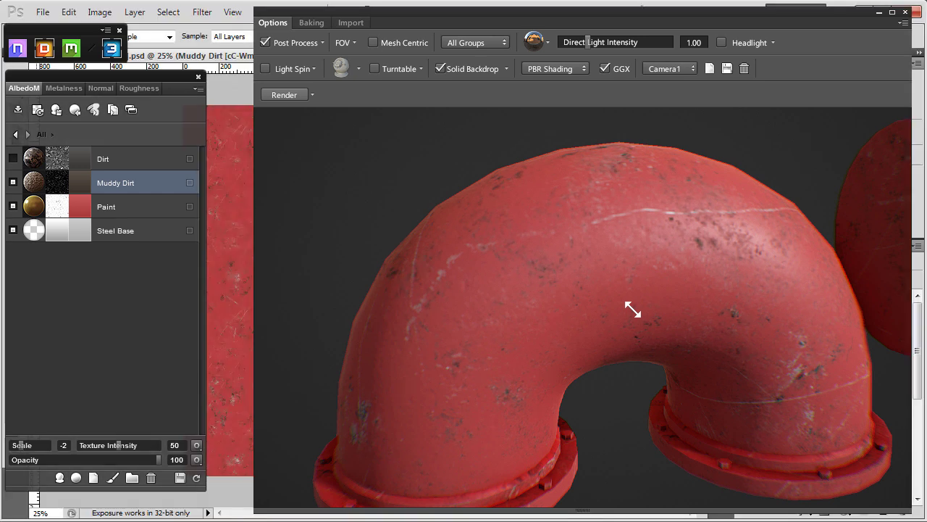
left_click_drag(115, 445, 97, 444)
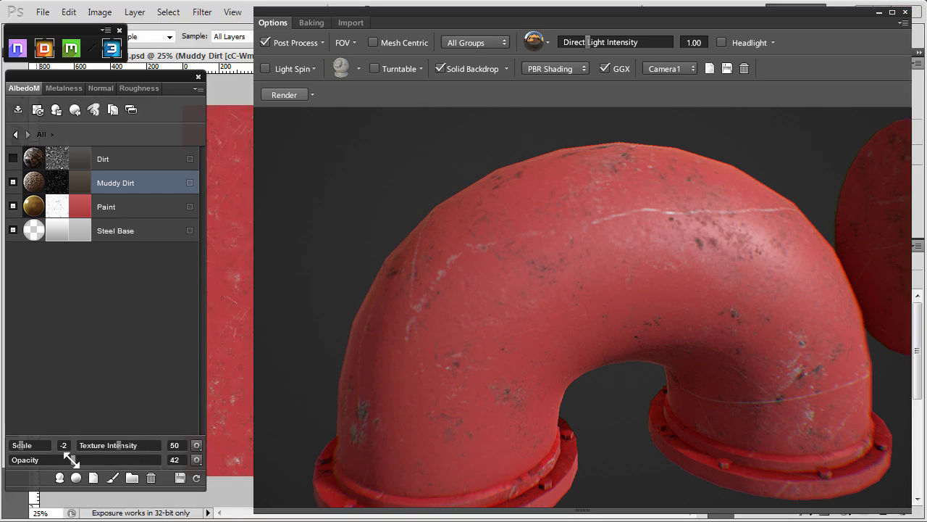
left_click_drag(72, 459, 100, 458)
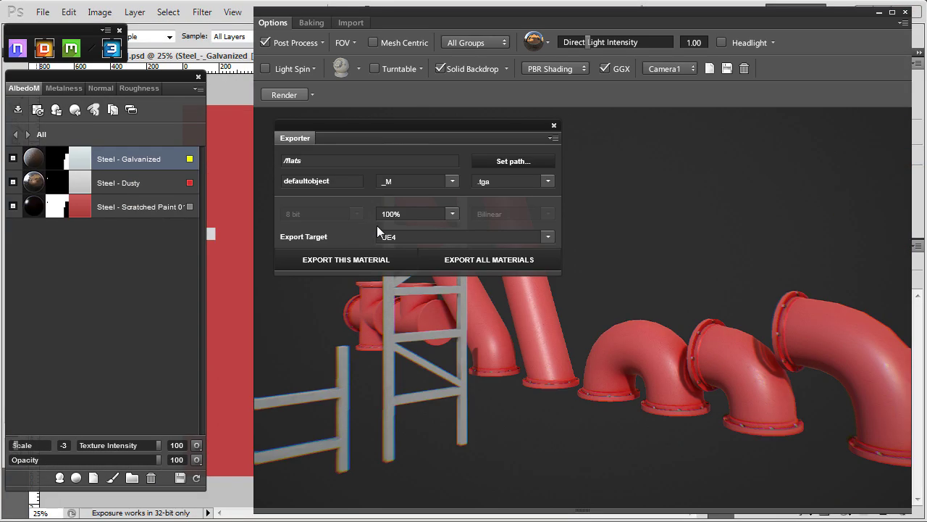
- Export the texture maps with UE4 as the export target
left_click(548, 237)
scroll(499, 289, "up", 1)
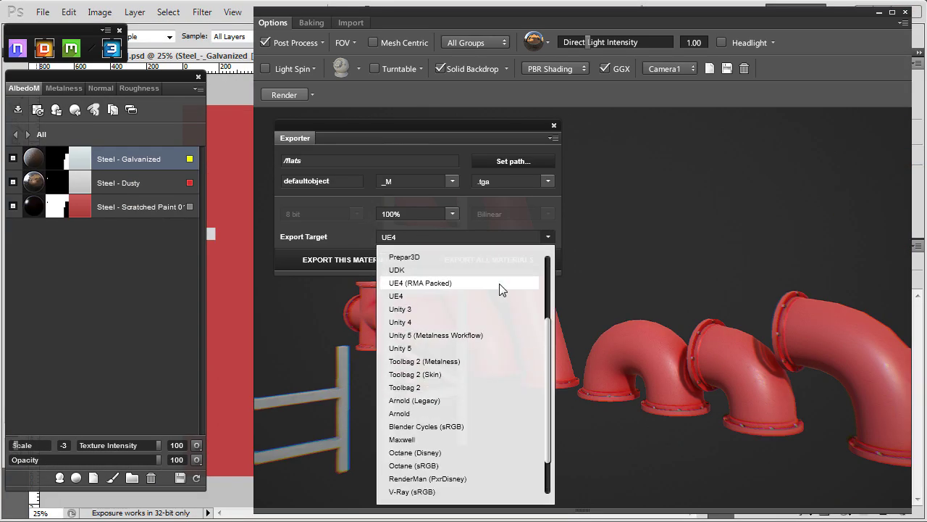
left_click(499, 302)
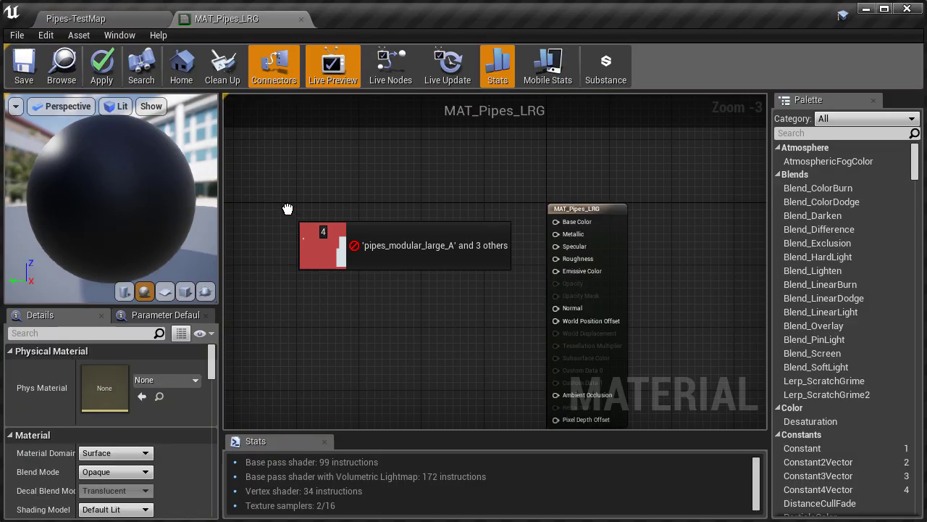
- In Unreal, wire the four textures into Base Color, Metallic, Roughness and Normal
left_click_drag(290, 207, 382, 375)
left_click_drag(397, 215, 579, 272)
scroll(394, 267, "up", 1)
left_click_drag(397, 267, 600, 220)
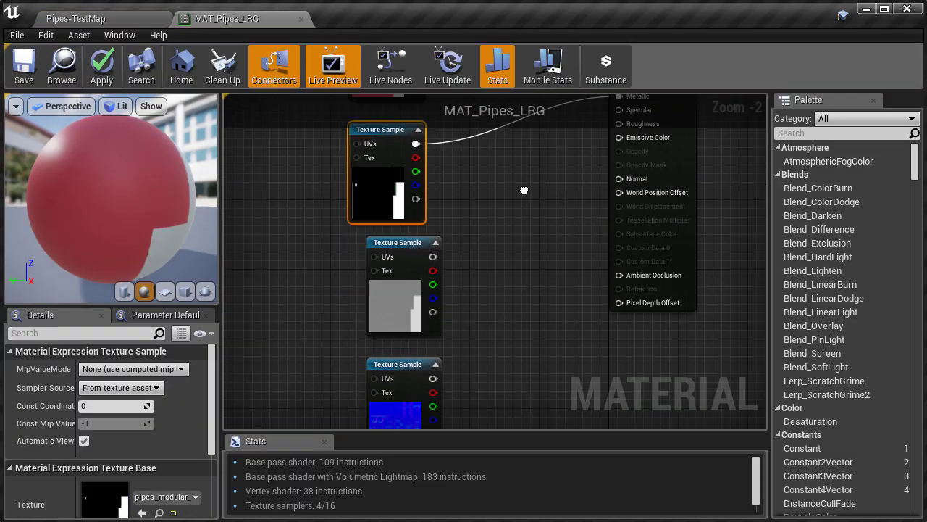
left_click_drag(423, 275, 609, 215)
left_click_drag(427, 300, 572, 211)
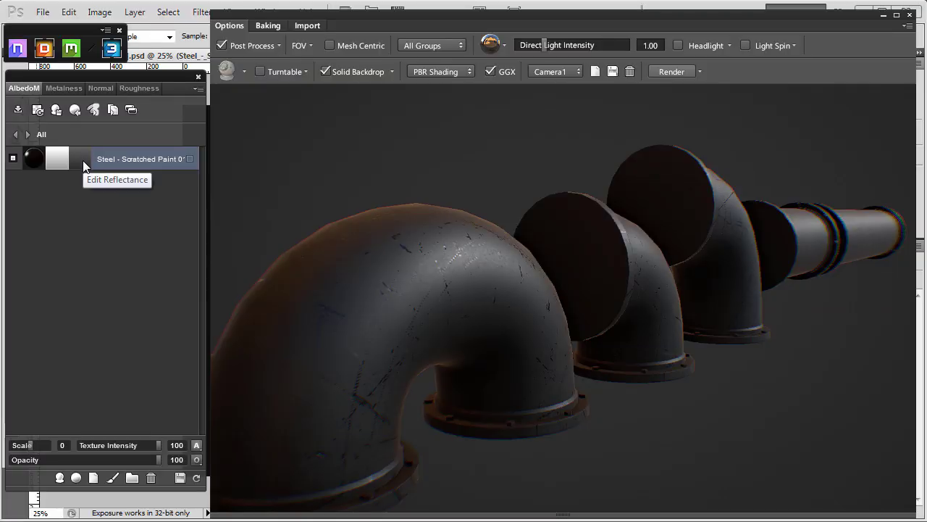
- Confirm red as the paint colour and zoom in on the red pipes
left_click(83, 160)
left_click(885, 162)
left_click_drag(885, 168, 580, 256)
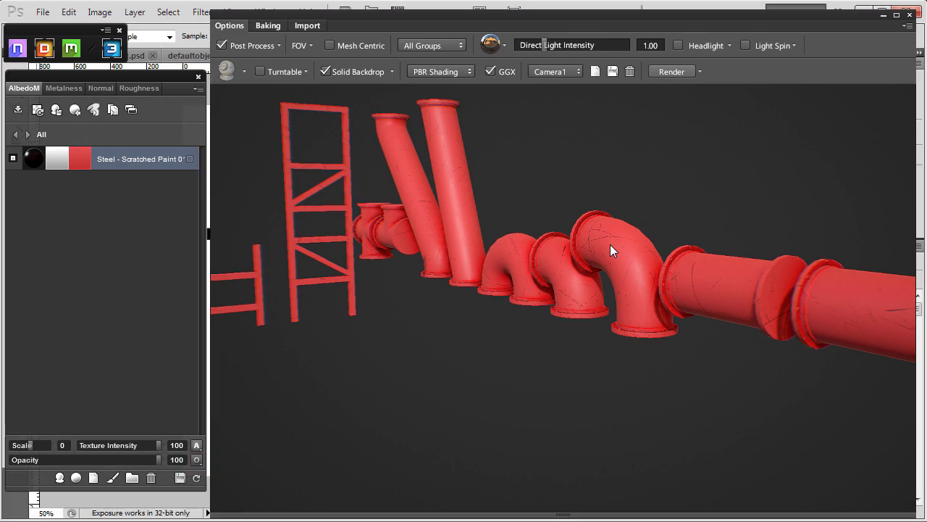
- Limit the paint material to the pipes and reduce its texture intensity
left_click(189, 159)
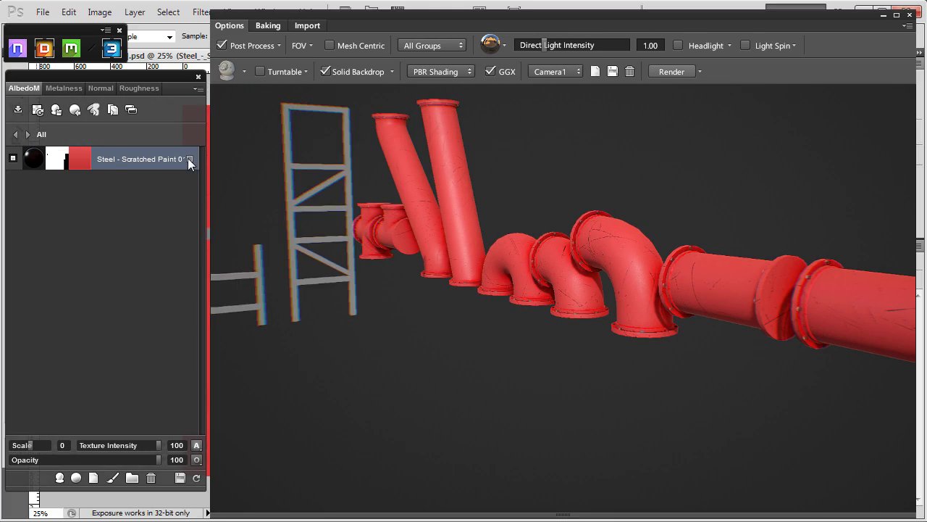
left_click(188, 158)
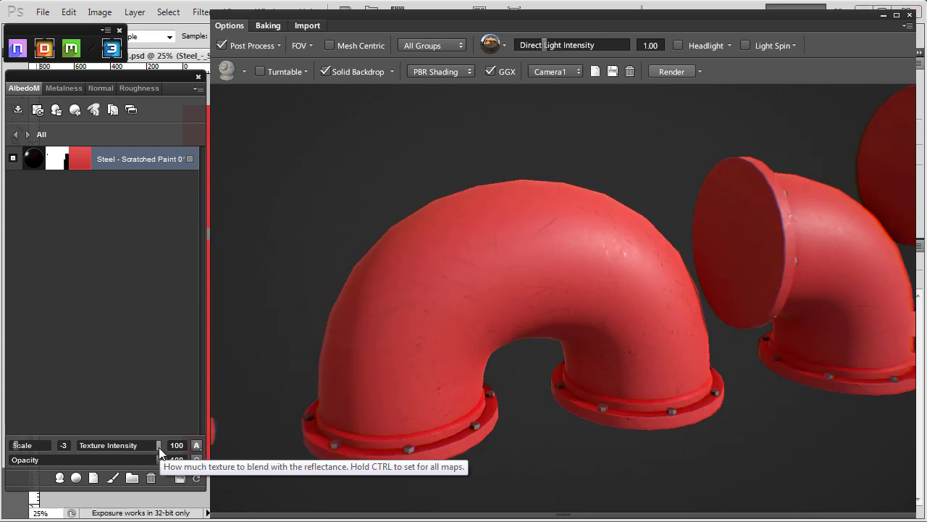
left_click_drag(157, 445, 104, 445)
scroll(507, 232, "up", 3)
- Set the roughness value to 383838, then return to albedo to try another paint colour
left_click(138, 88)
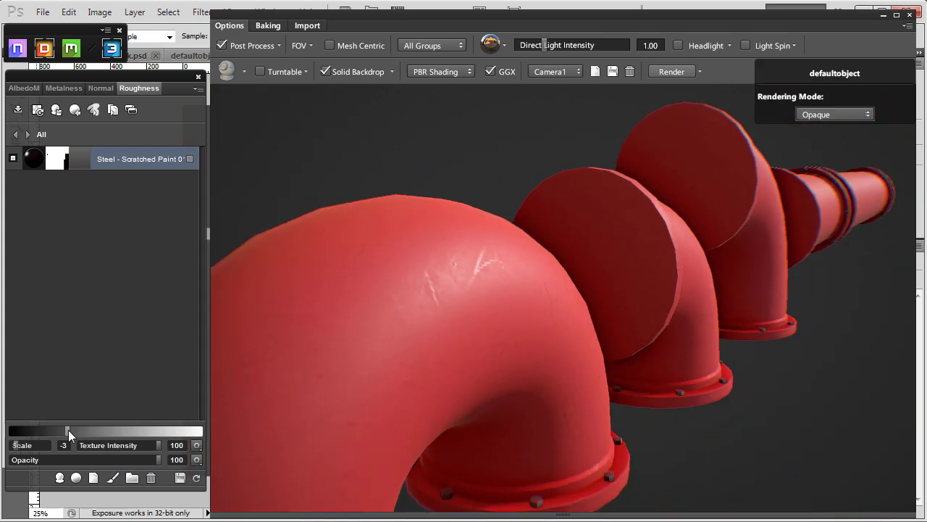
left_click(68, 431)
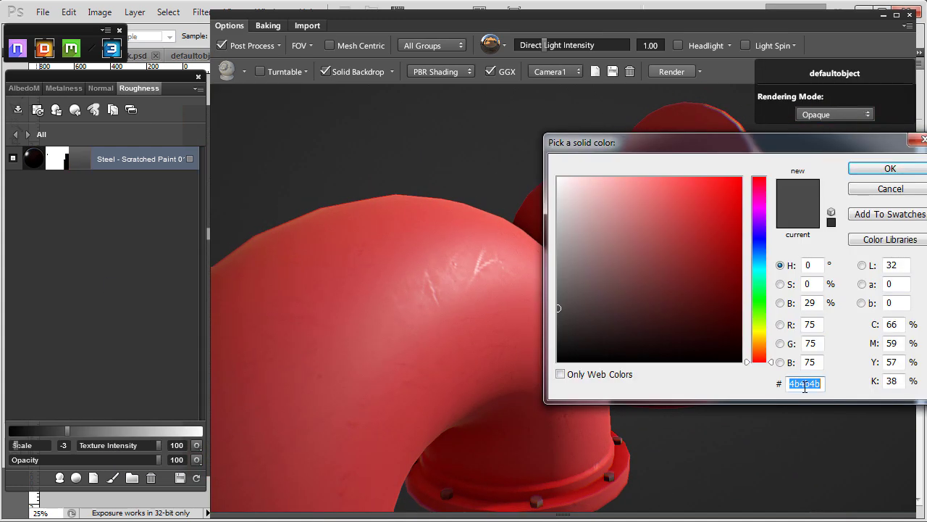
type("383838")
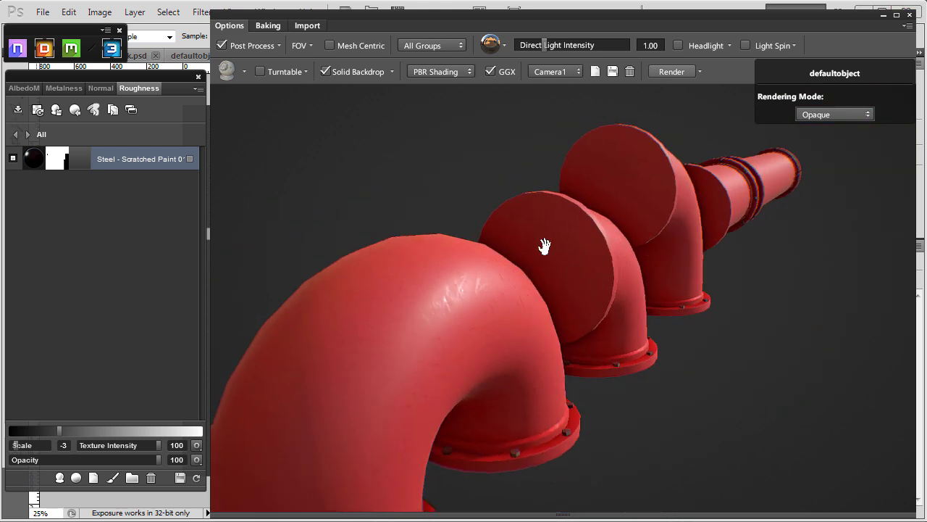
left_click_drag(376, 266, 621, 295)
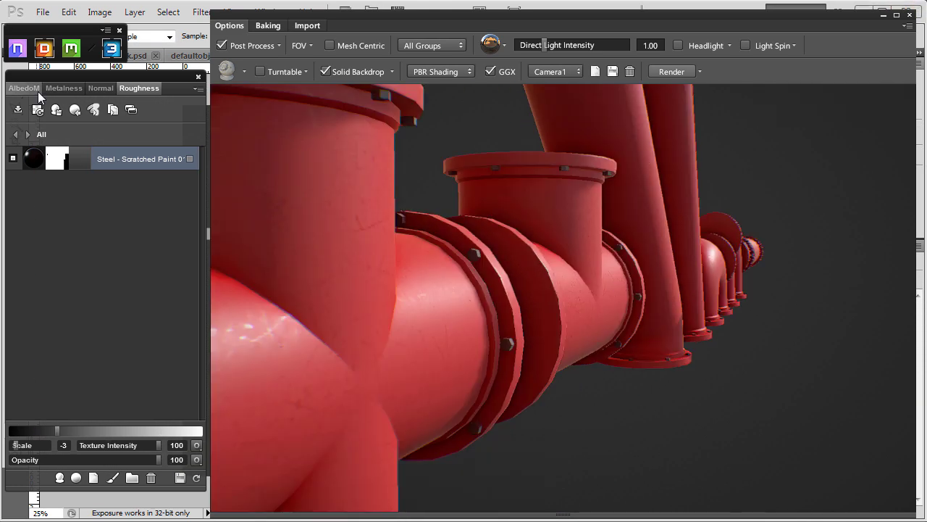
left_click(24, 88)
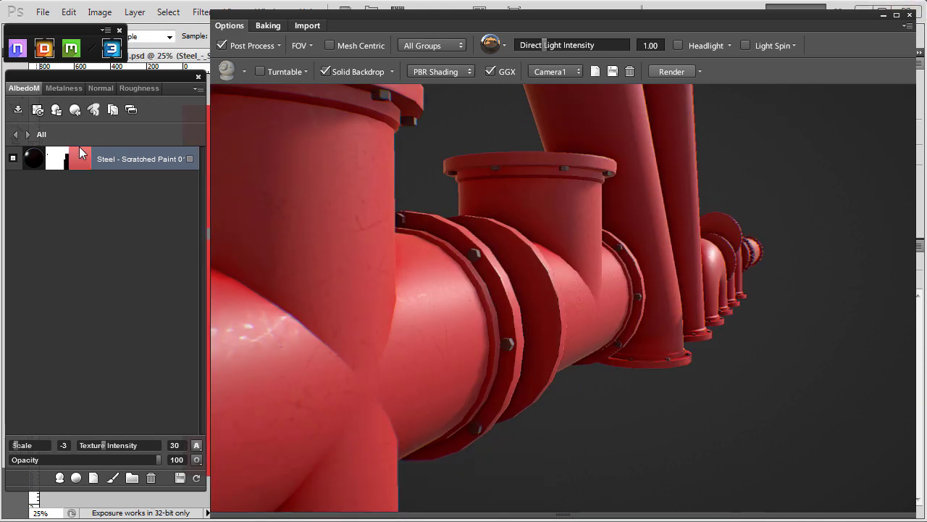
left_click(82, 163)
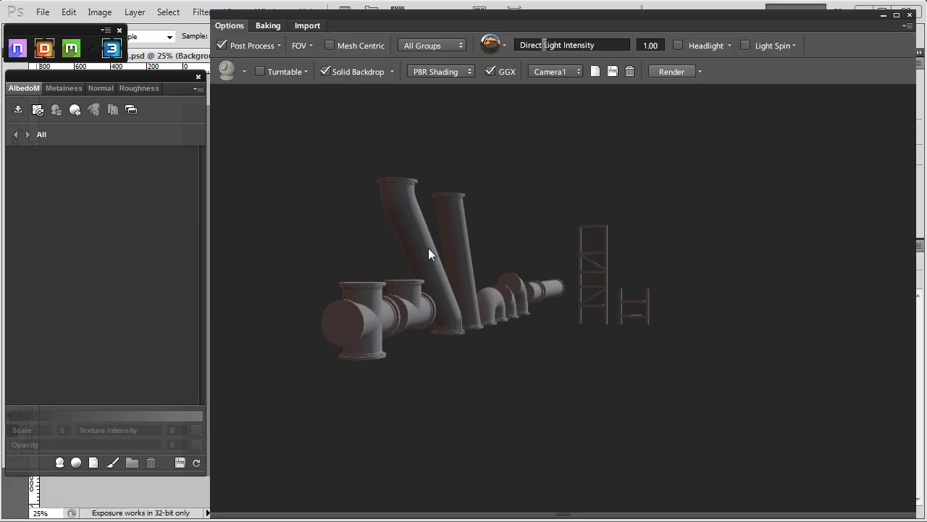
- Apply the 03 - Clean (Highest Quality) post-process preset to the pipe preview
left_click_drag(429, 249, 727, 405)
scroll(689, 343, "up", 3)
left_click_drag(689, 342, 619, 332)
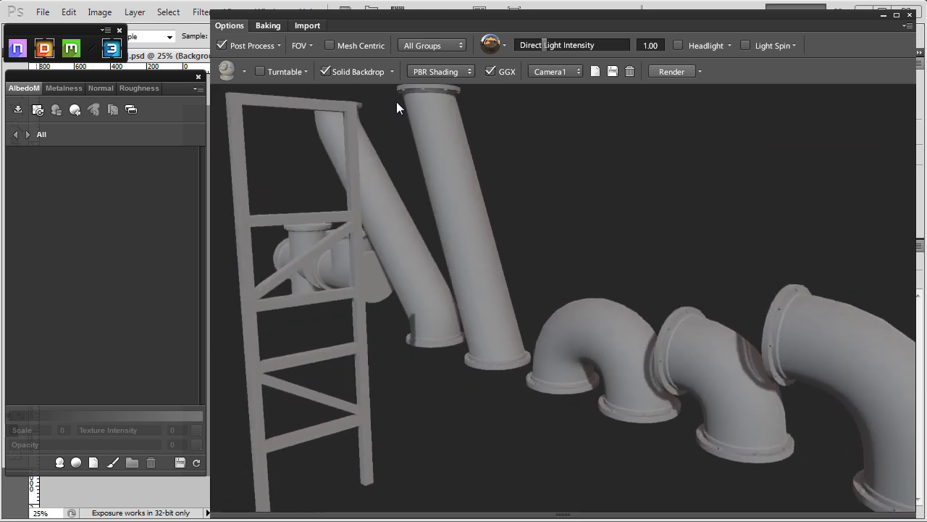
left_click(279, 45)
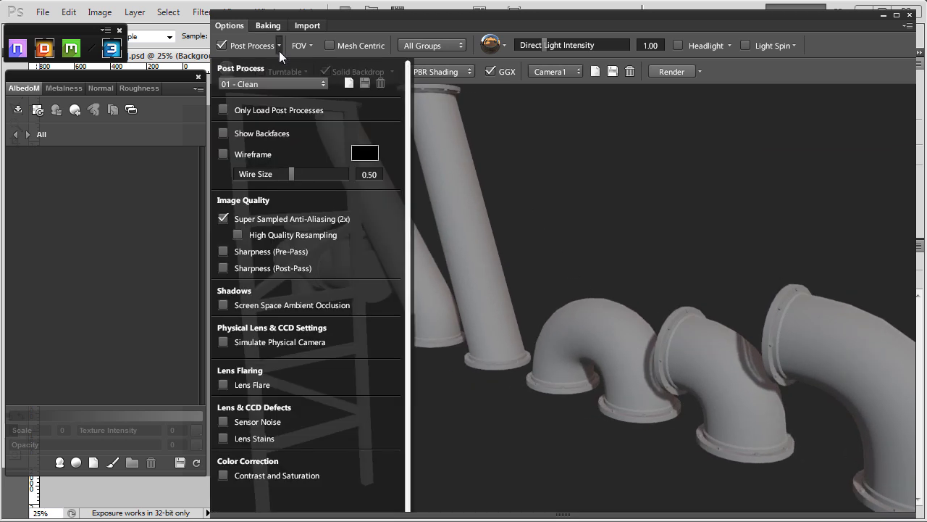
left_click(275, 85)
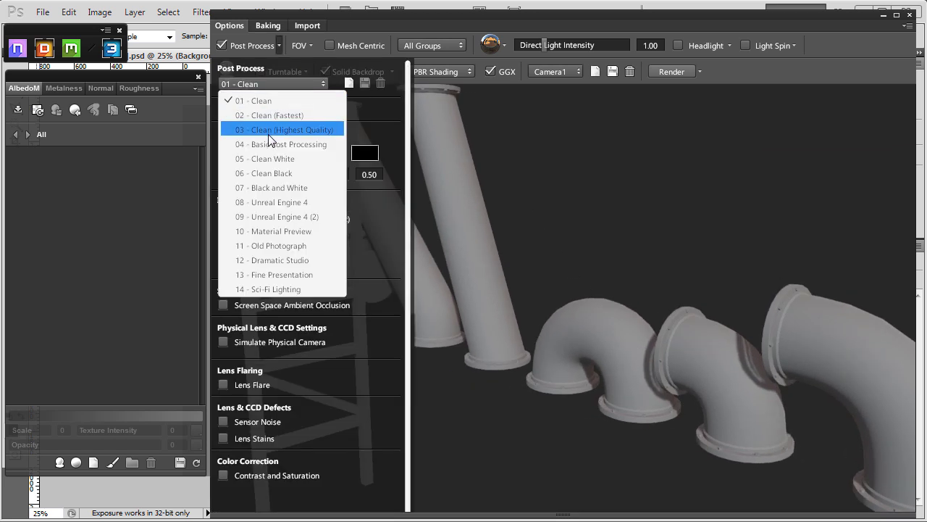
left_click(269, 132)
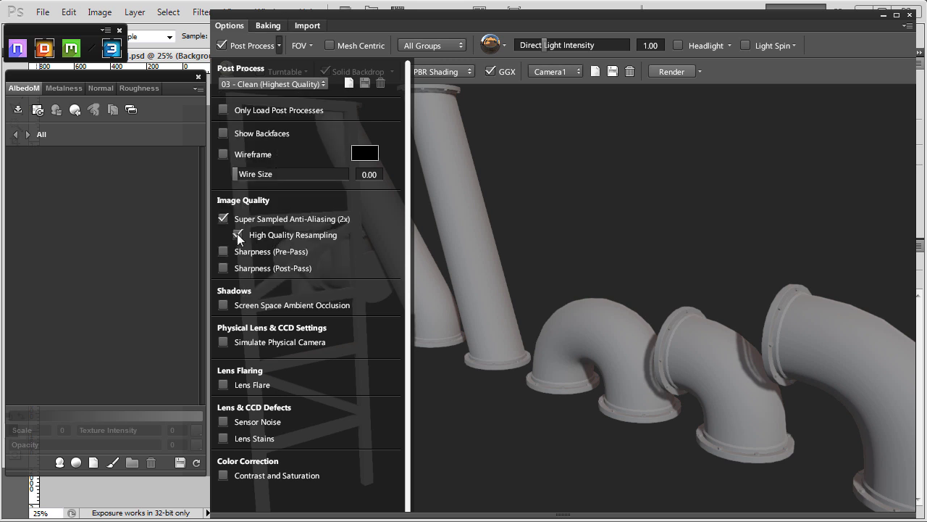
- Enable pre- and post-pass sharpening, SSAO and Simulate Physical Camera
left_click(223, 252)
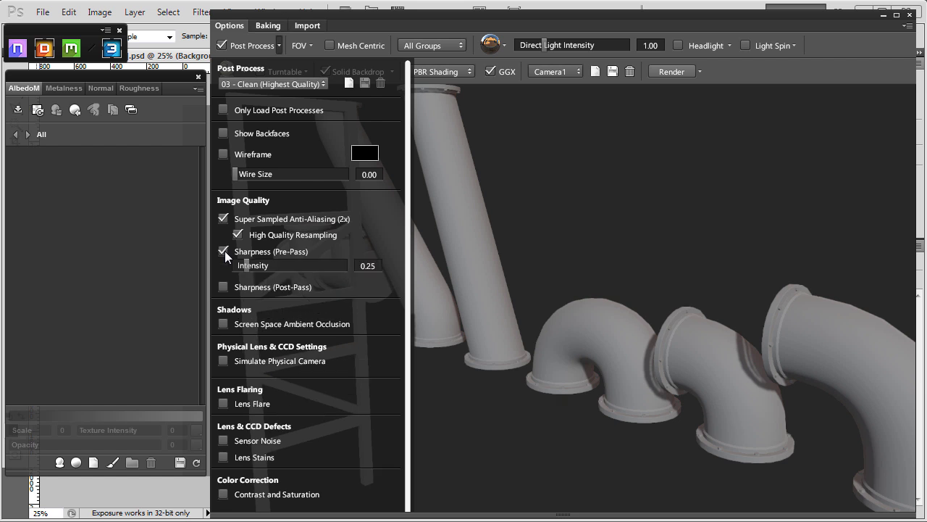
left_click(223, 286)
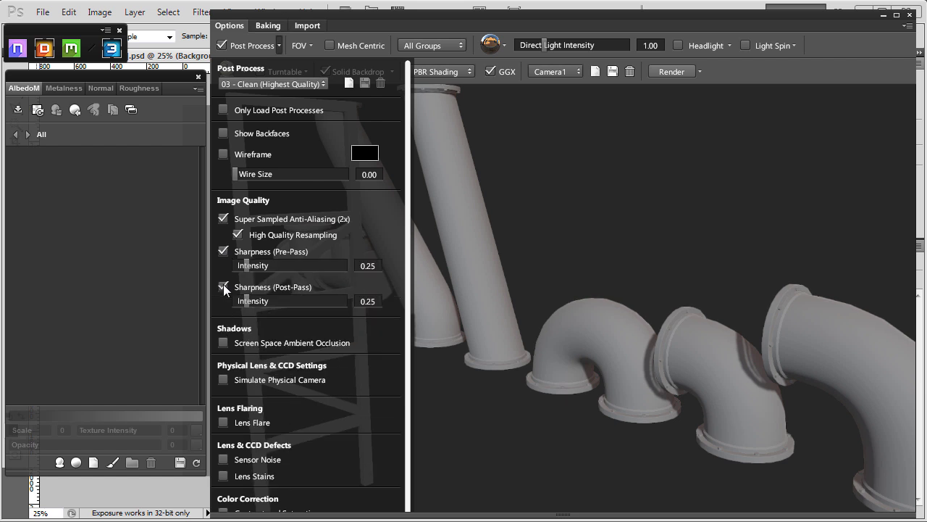
left_click(223, 342)
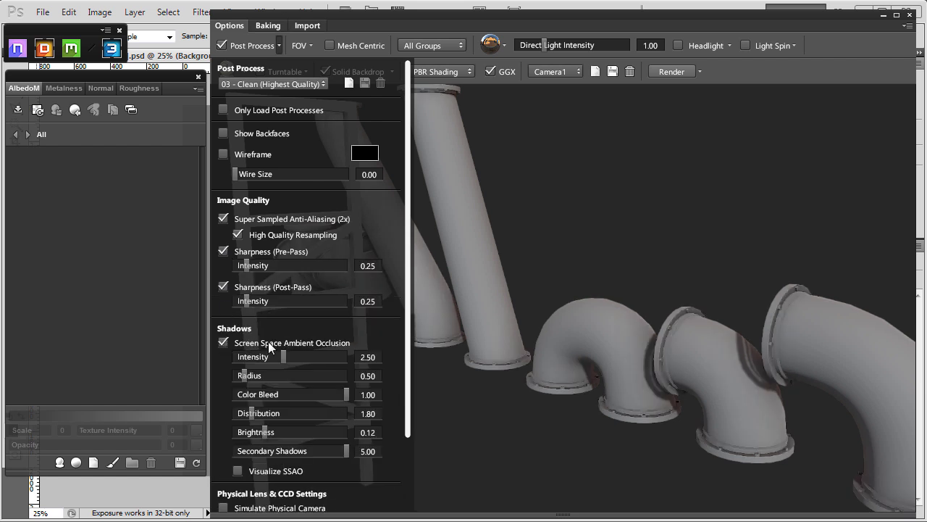
left_click_drag(411, 346, 415, 428)
left_click(224, 406)
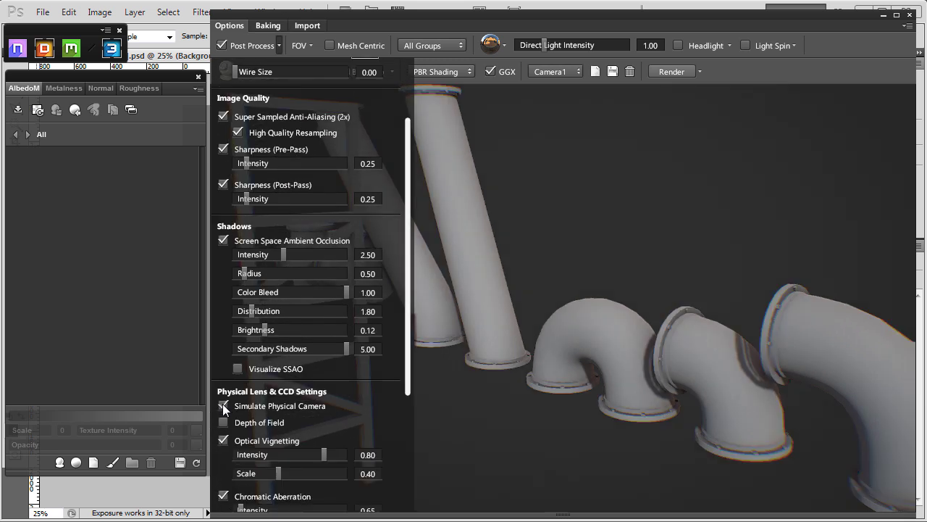
left_click(279, 45)
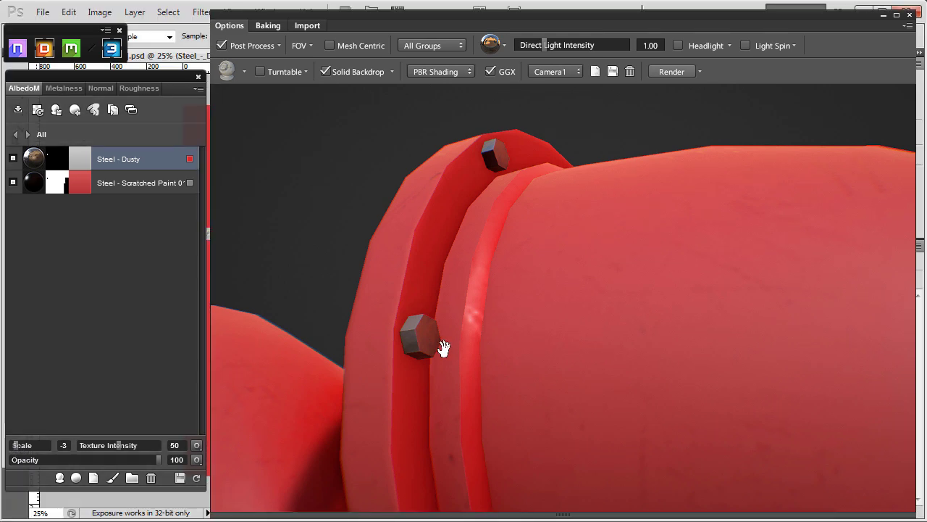
- Preview the model's ID colours and limit the Scratched Paint layer to the red pipe ID
left_click_drag(447, 348, 517, 341)
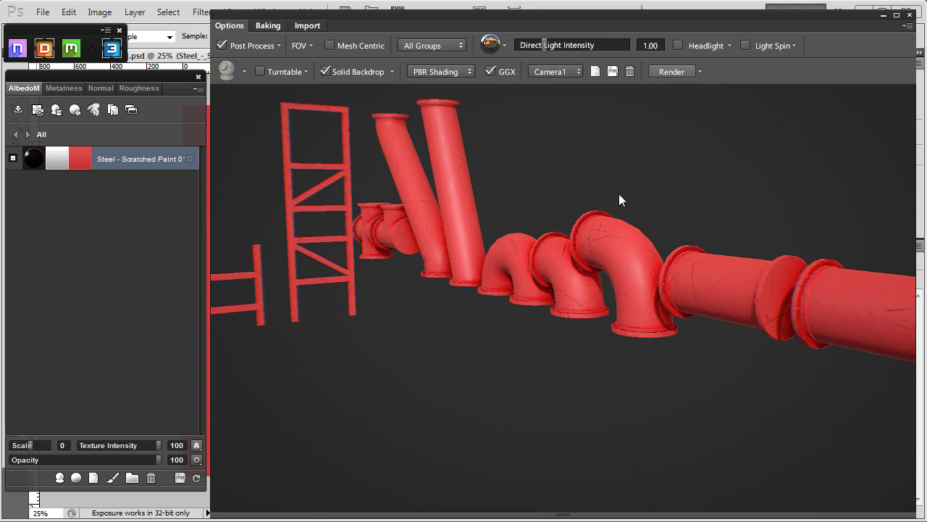
key("2")
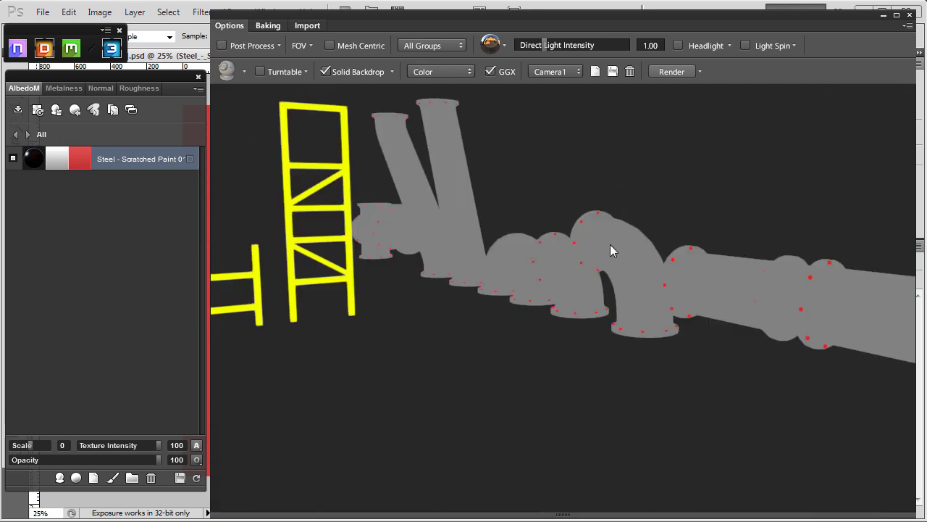
key("1")
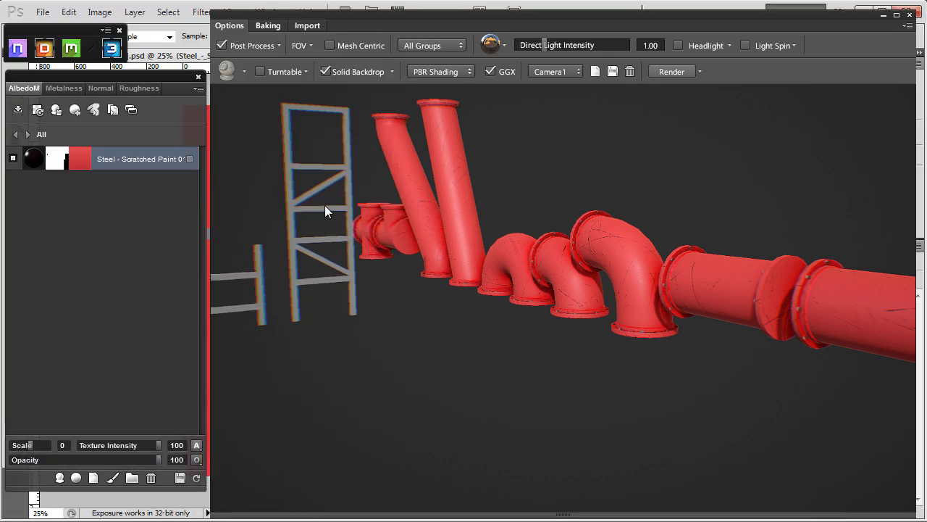
left_click(189, 158)
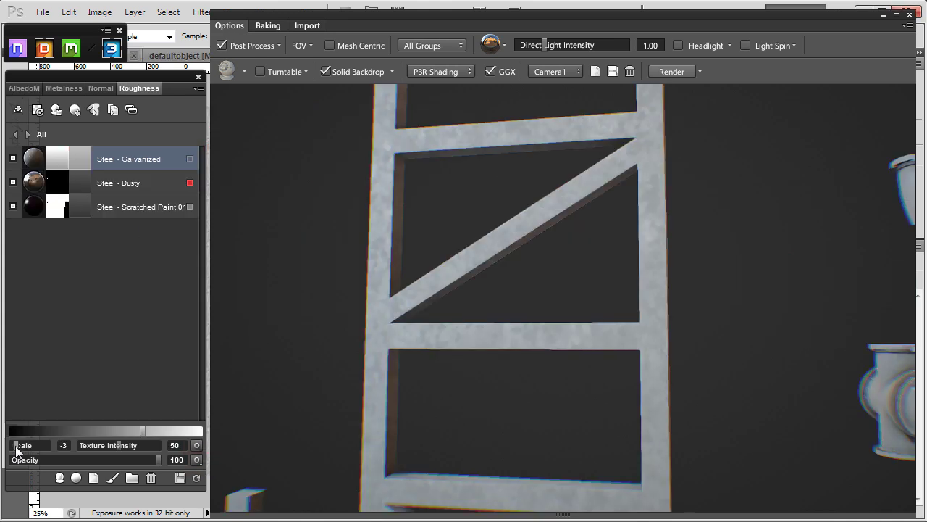
middle_click_drag(540, 246, 718, 269)
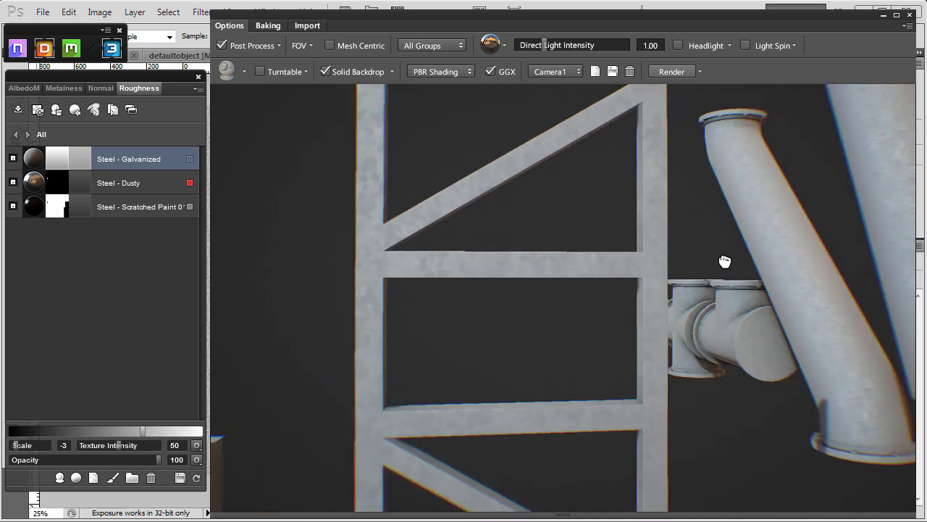
left_click_drag(732, 262, 623, 232)
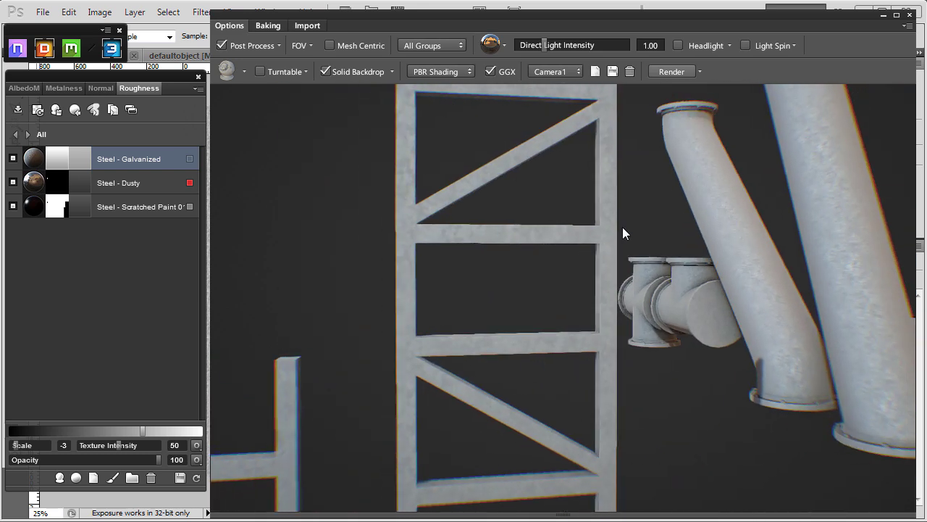
left_click(396, 201)
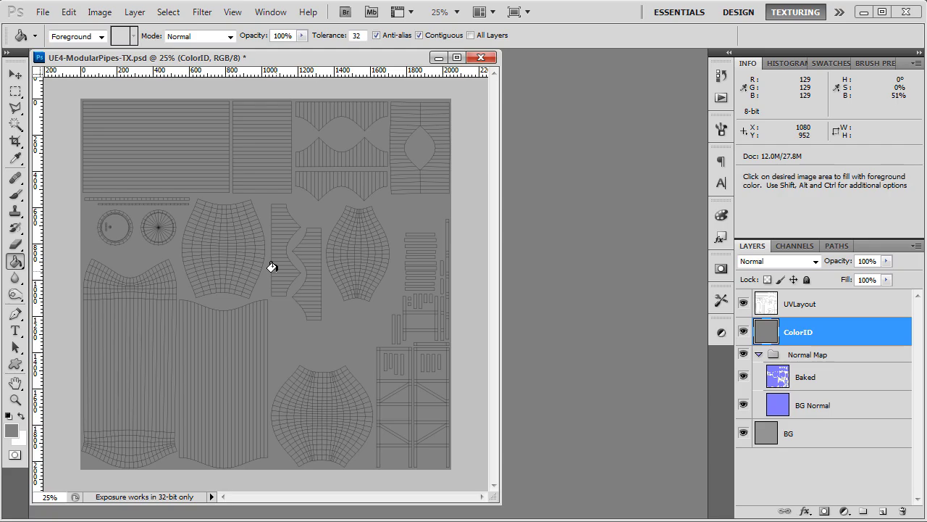
- Fill the small flange shells on the ColorID layer with red
key("ctrl+plus")
key("ctrl+plus")
key("ctrl+plus")
key("m")
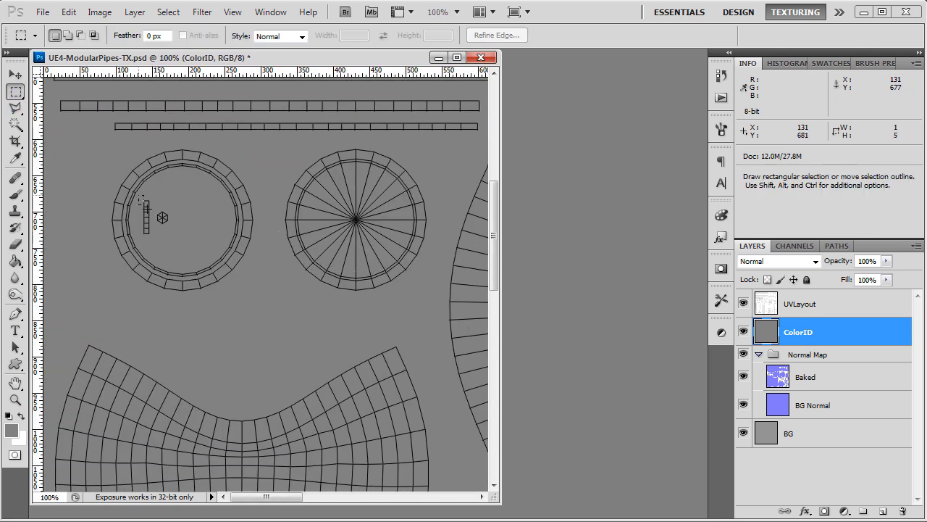
left_click_drag(139, 195, 173, 242)
left_click(11, 429)
left_click_drag(621, 263, 708, 202)
left_click(890, 171)
key("g")
left_click(163, 211)
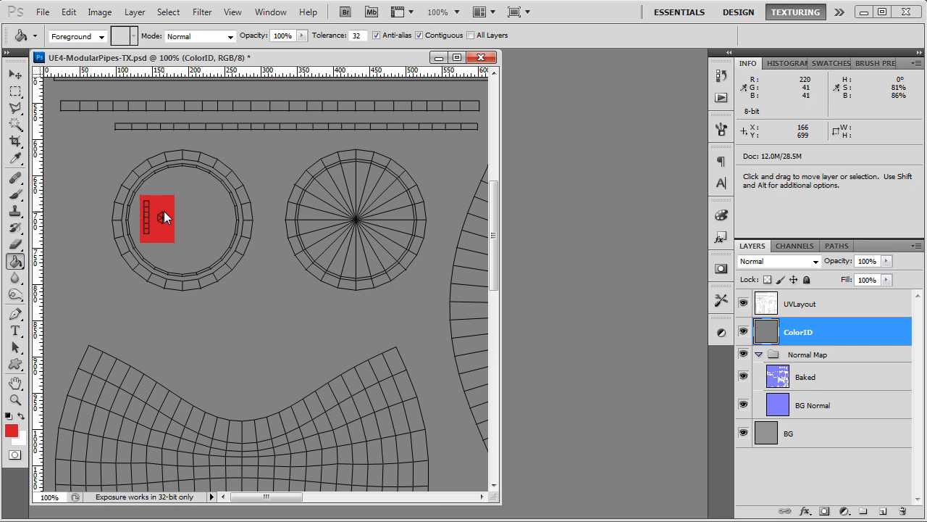
key("m")
key("ctrl+d")
- Fill an L-shaped selection over the ladder shells with bright yellow
key("ctrl+minus")
key("ctrl+minus")
key("ctrl+minus")
scroll(434, 389, "down", 5)
left_click_drag(387, 128, 537, 309)
key("ctrl+plus")
key("ctrl+plus")
left_click_drag(334, 165, 487, 490, "shift")
left_click(11, 430)
left_click(763, 330)
left_click(744, 177)
left_click(890, 171)
key("g")
left_click(403, 235)
key("v")
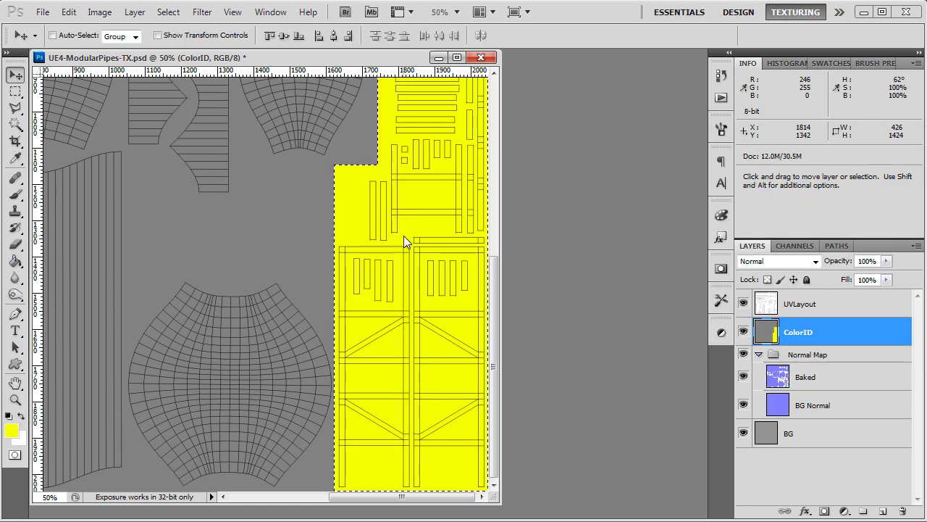
key("ctrl+d")
- Hide the UVLayout wireframe overlay to review the ID fills
left_click(744, 304)
key("ctrl+minus")
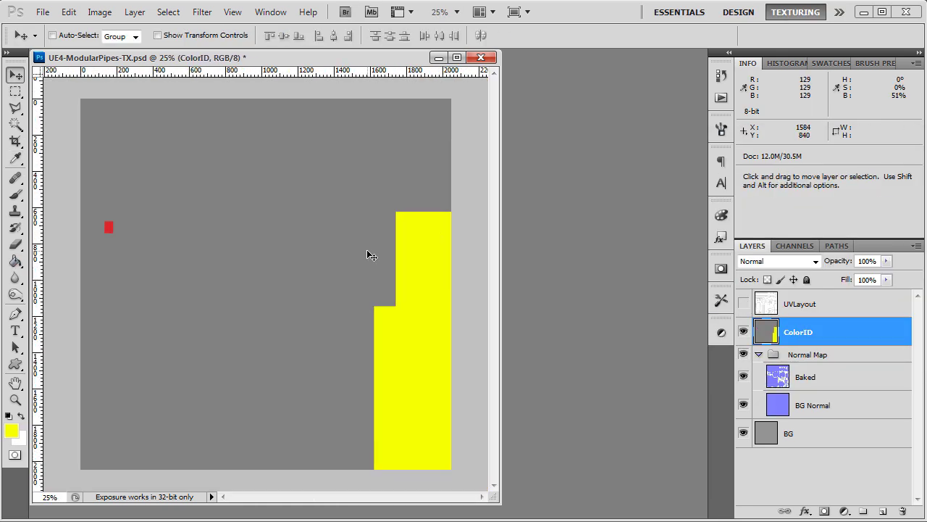
left_click(744, 304)
left_click(744, 304)
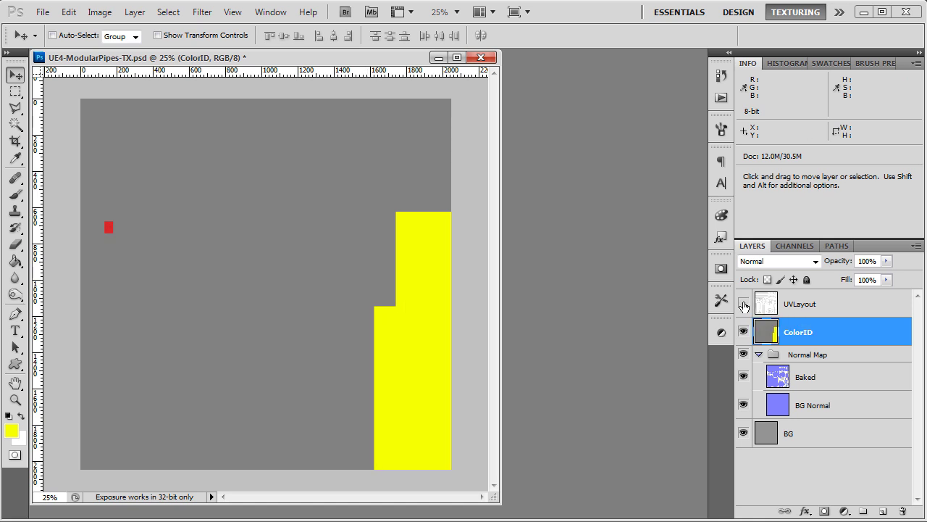
- Save the ID map as a Targa file in the FinalTextures folder
left_click(43, 12)
left_click(64, 232)
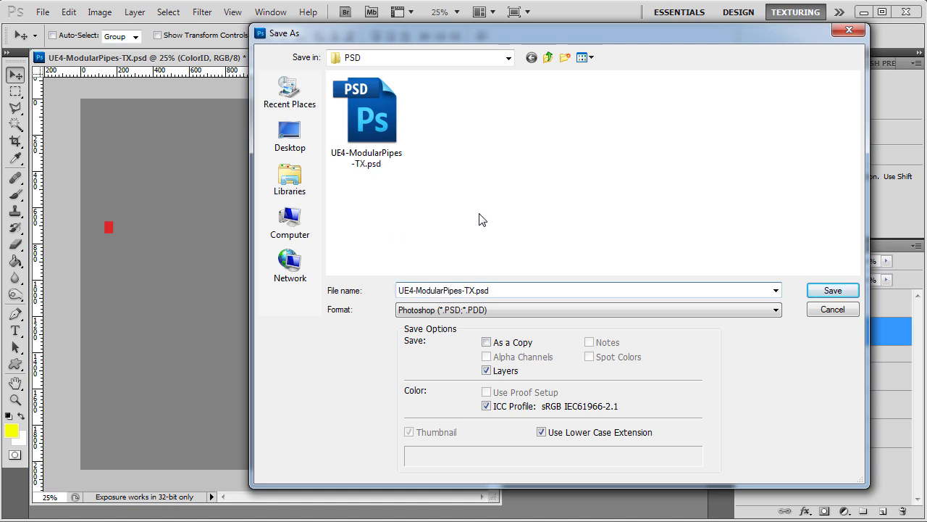
left_click(548, 57)
double_click(398, 87)
left_click(470, 310)
left_click(454, 473)
left_click(366, 116)
left_click(833, 290)
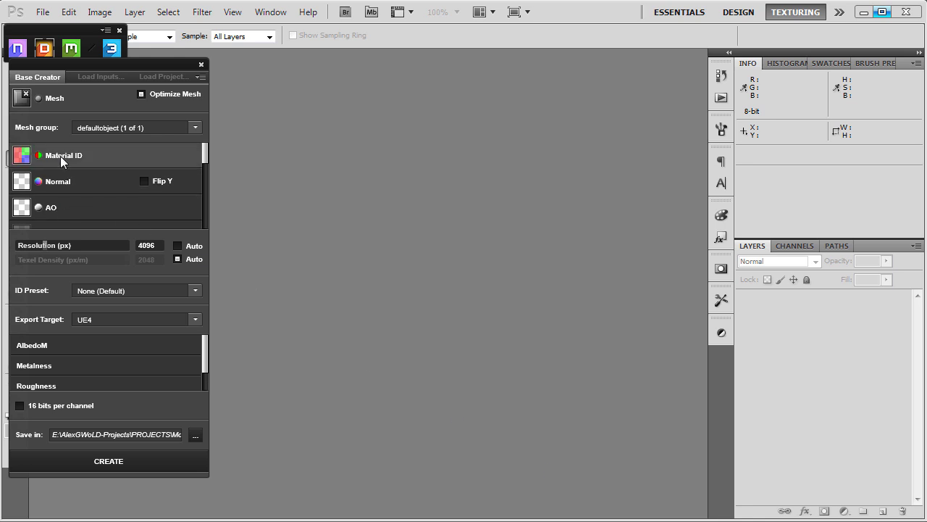
- Load modular_pipes_ID.tga as the project's Material ID map
left_click(60, 156)
left_click(234, 138)
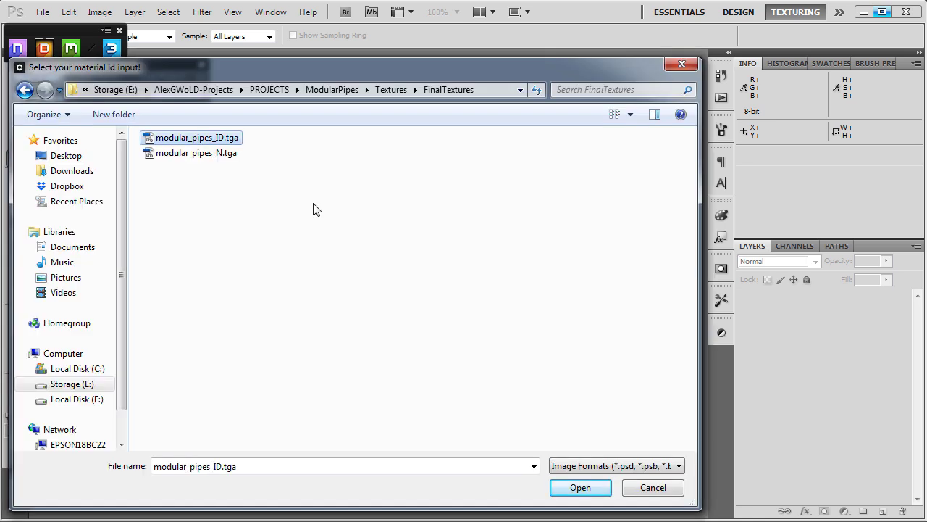
left_click(581, 488)
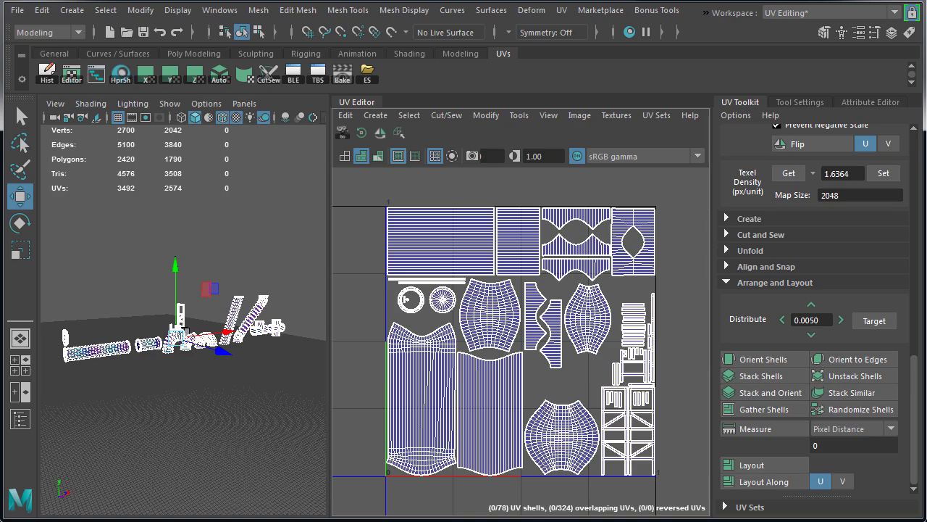
- Inspect UVLayout.jpg in Photo Viewer, then open UVLayoutMedSmallPipes.jpg
key("alt+Tab")
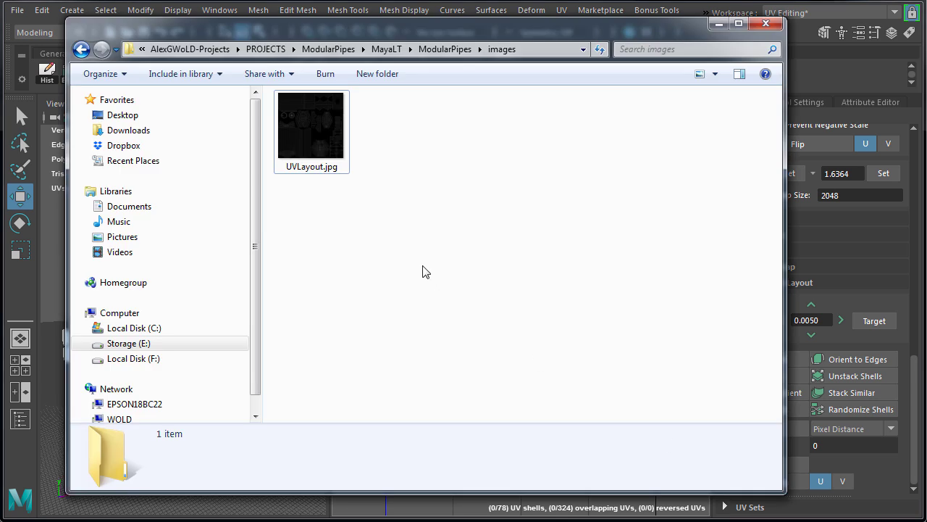
double_click(312, 130)
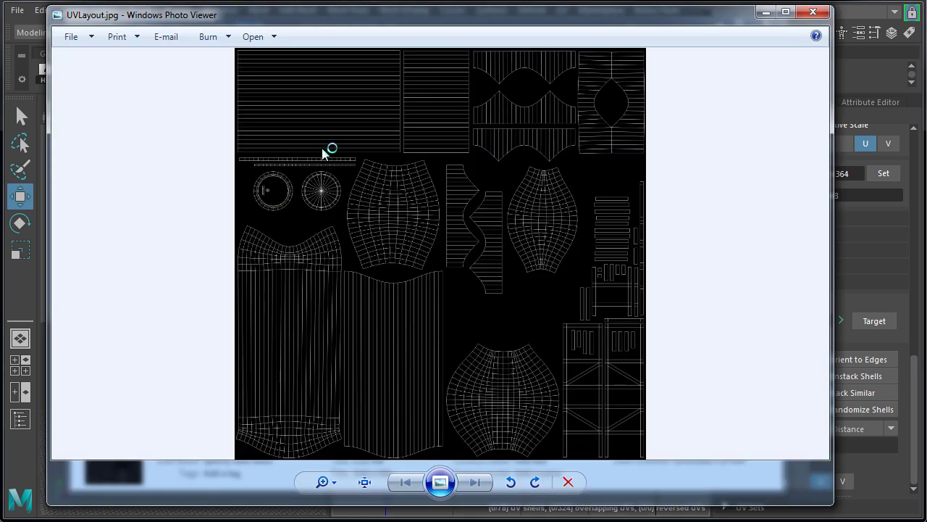
scroll(387, 173, "up", 2)
left_click_drag(499, 181, 471, 290)
left_click(813, 13)
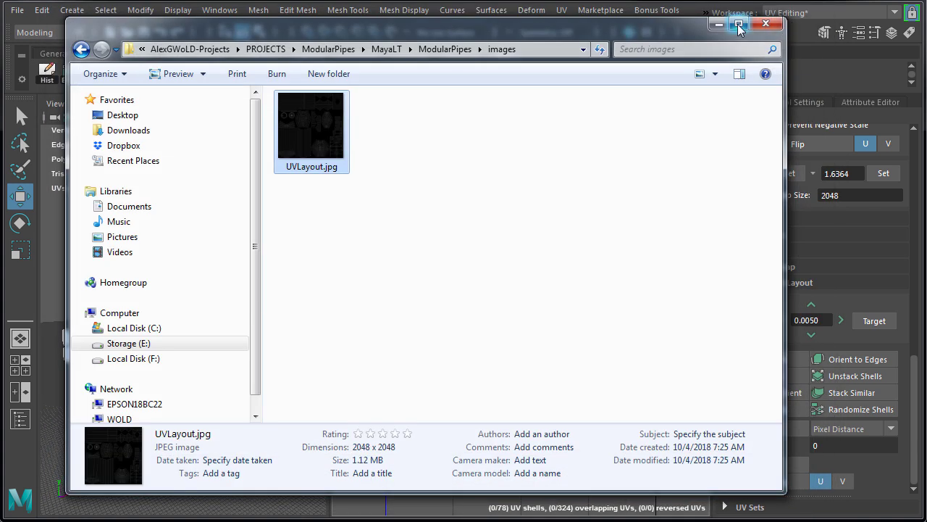
left_click(777, 16)
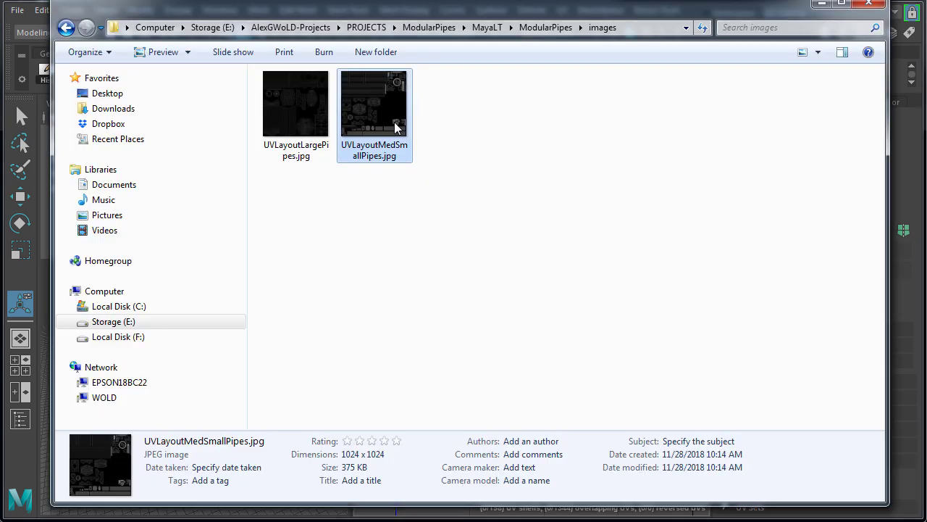
double_click(395, 128)
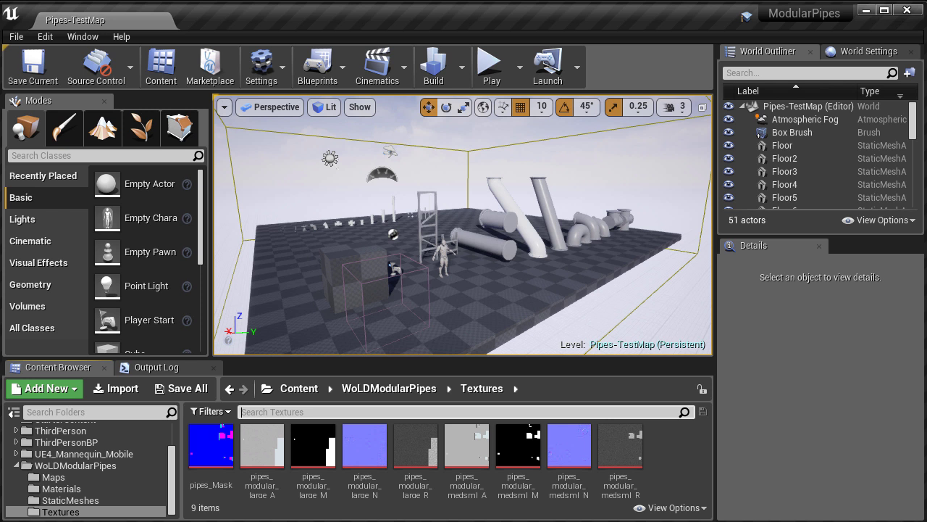
- Select the large_A and medsml_A textures, then MAT_Pipes_LRG and MAT_Pipes_MEDSML in Materials
left_click(262, 460)
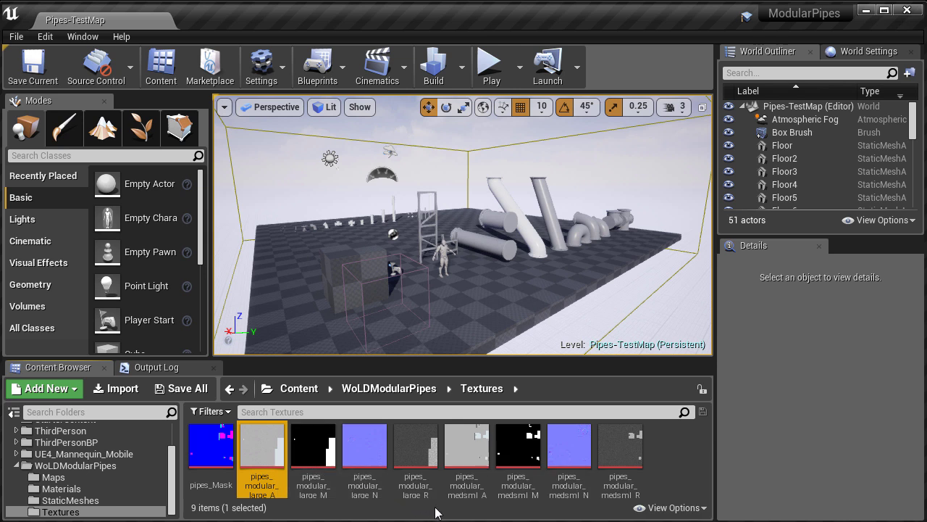
left_click(480, 454, "ctrl")
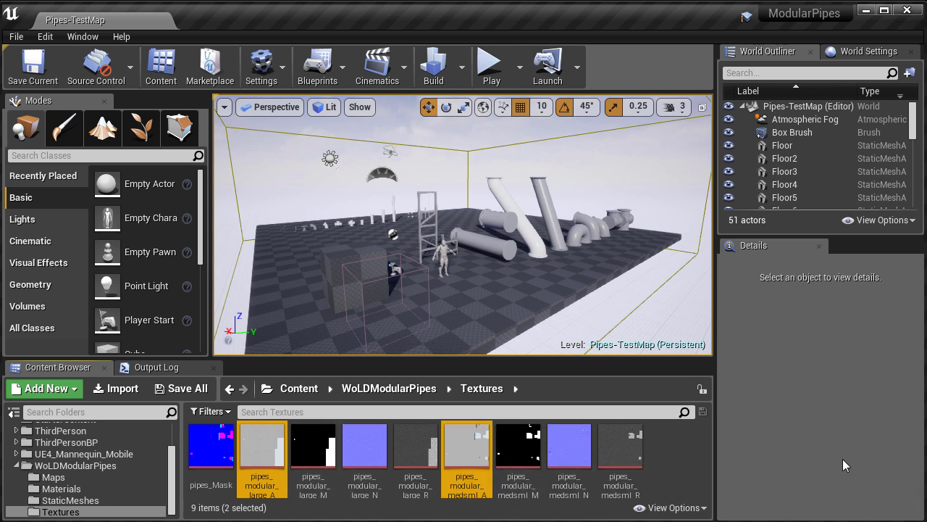
left_click(92, 491)
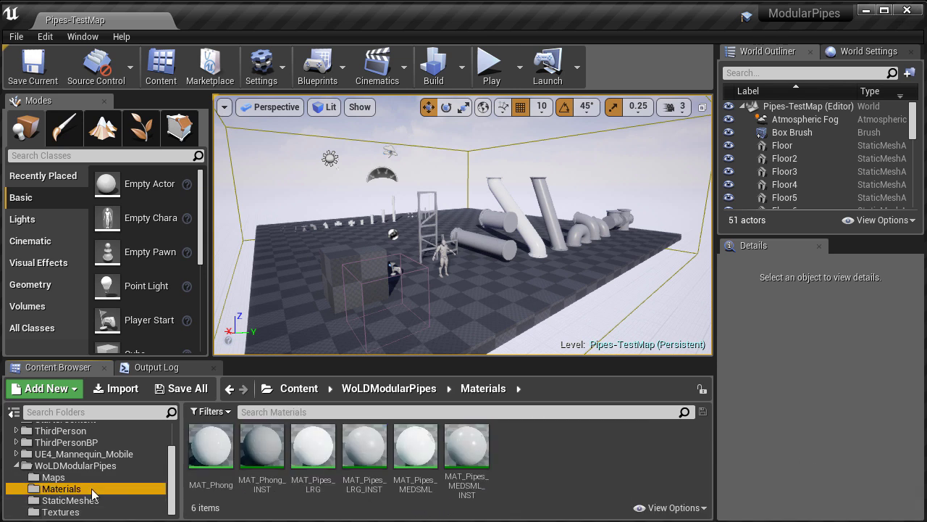
left_click(313, 453)
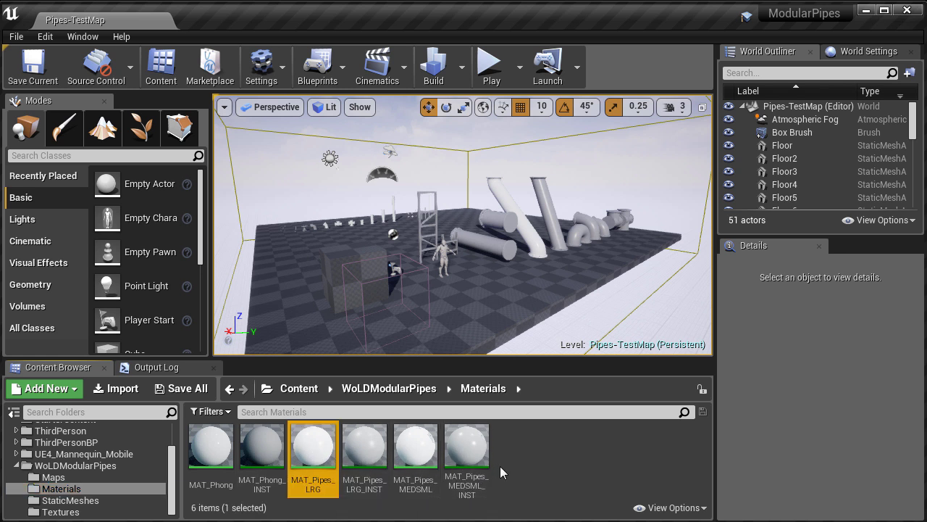
left_click(412, 459, "ctrl")
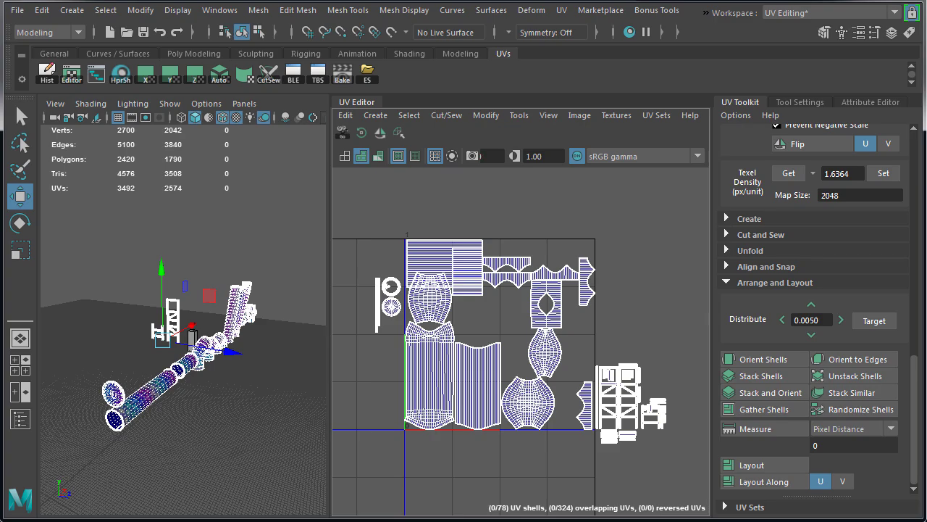
- Switch to UV mode, select all 78 shells, then the top-left striped shell
right_click_drag(647, 334, 655, 334)
left_click_drag(355, 214, 673, 485)
right_click_drag(451, 352, 578, 416, "alt")
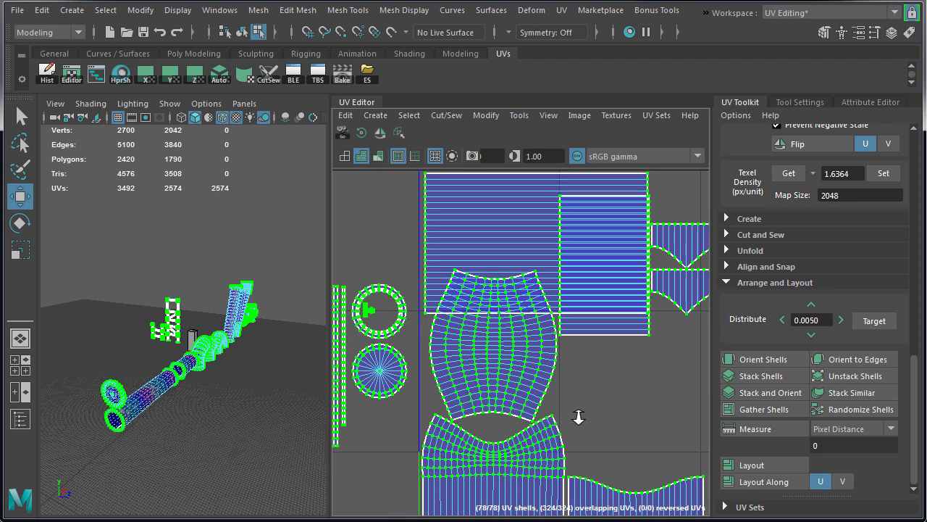
left_click(464, 212)
middle_click_drag(464, 213, 457, 273, "alt")
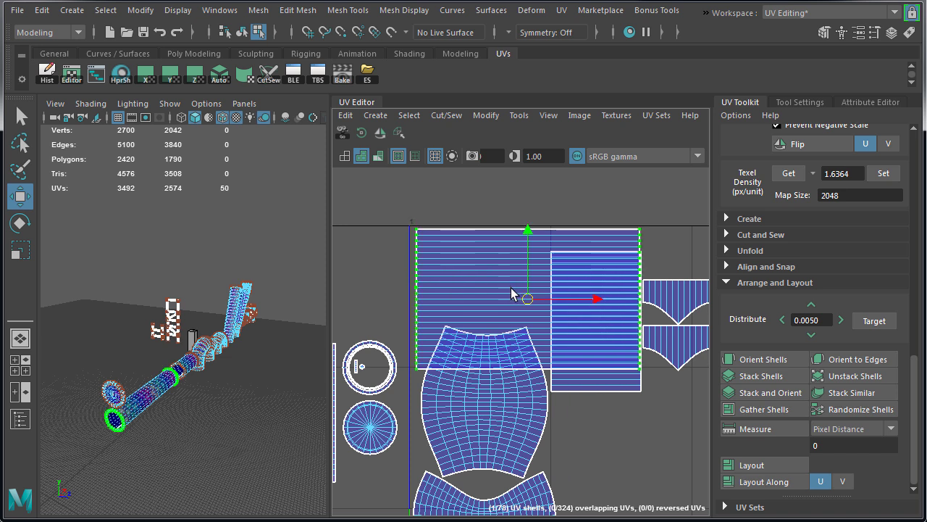
middle_click_drag(500, 296, 357, 324, "alt")
- Move the narrow striped shell and the wavy shell into free UV space
left_click(442, 428)
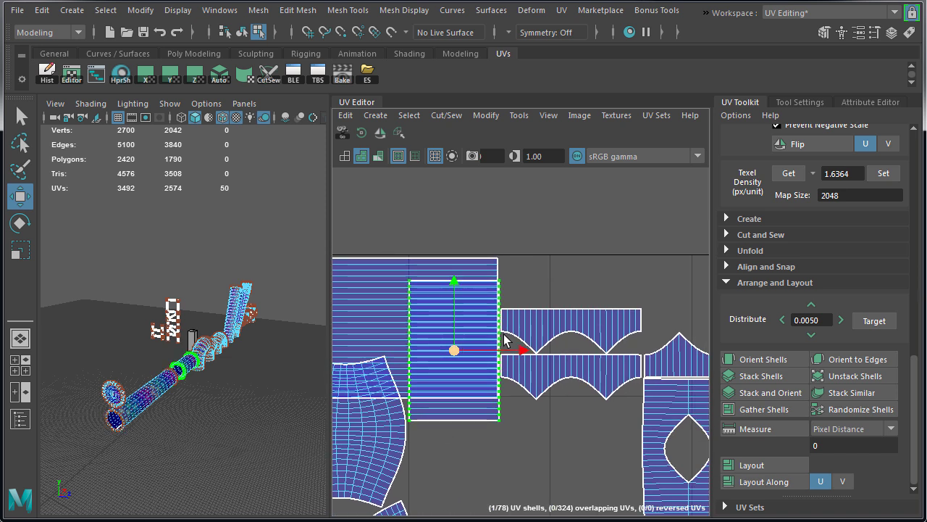
left_click_drag(454, 350, 545, 328)
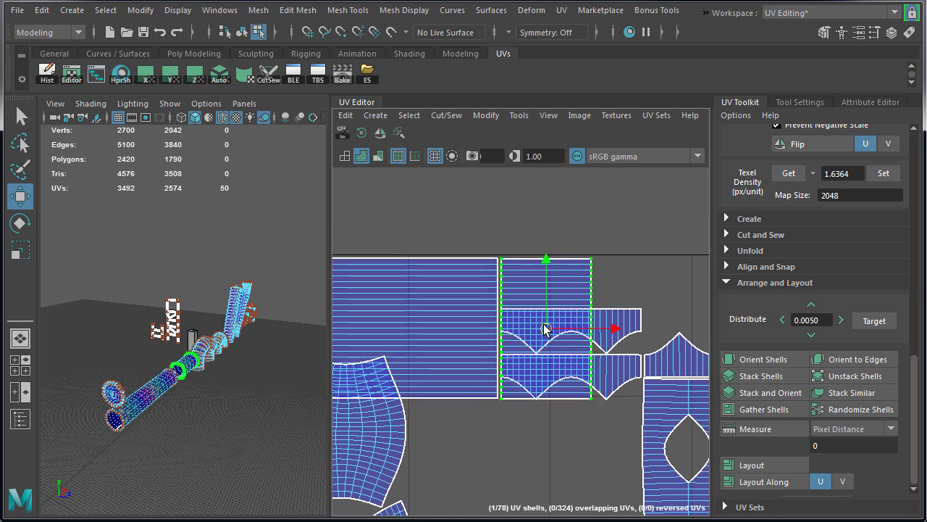
middle_click_drag(631, 351, 453, 356, "alt")
left_click(421, 321)
left_click_drag(392, 337, 499, 281)
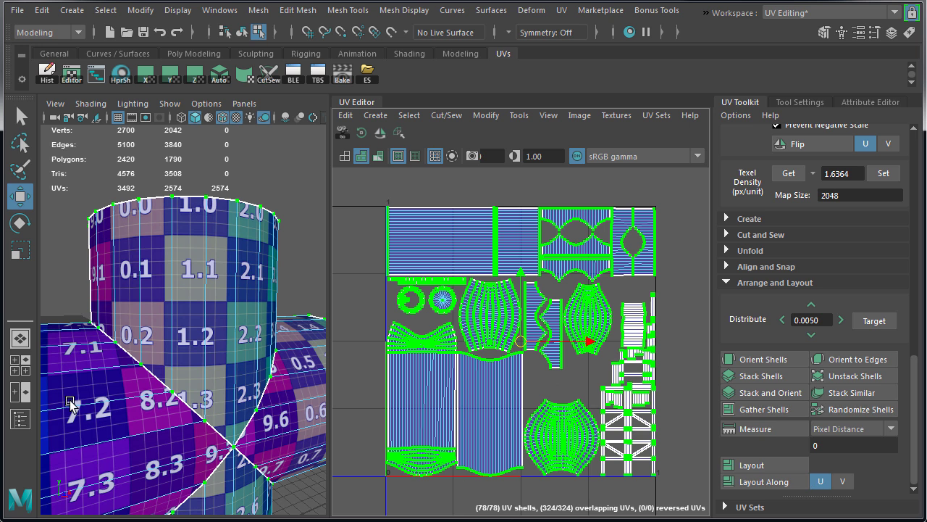
key("f")
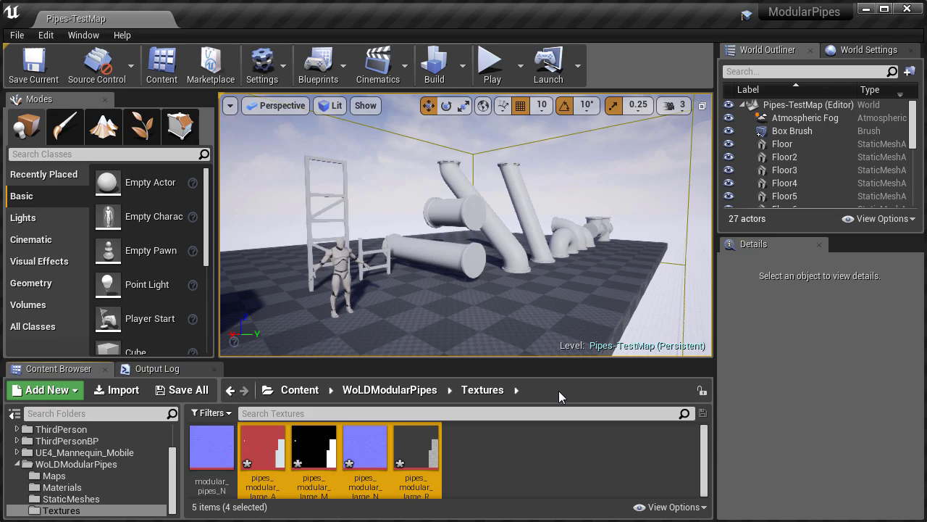
- Open pipes_modular_large_M and _R, turn off sRGB on R, then save and close it
left_click(479, 450)
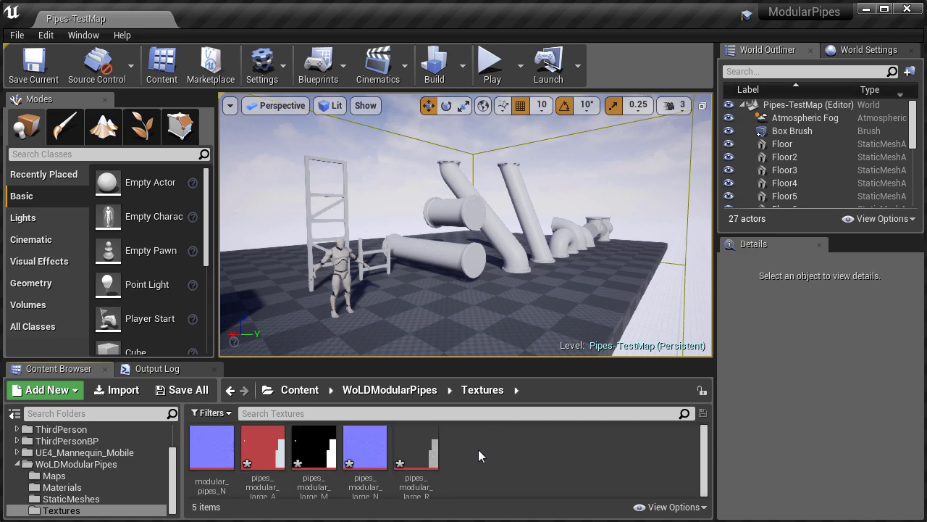
double_click(321, 452)
left_click(76, 18)
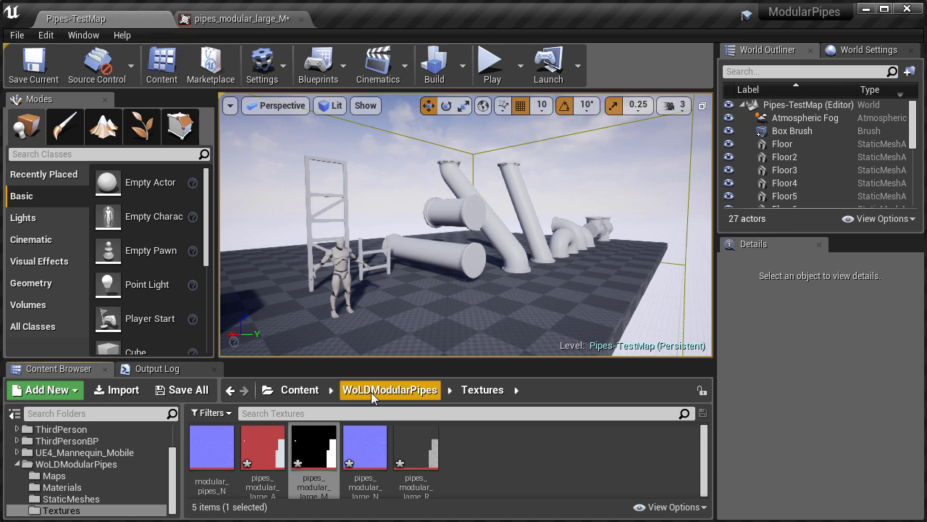
double_click(414, 448)
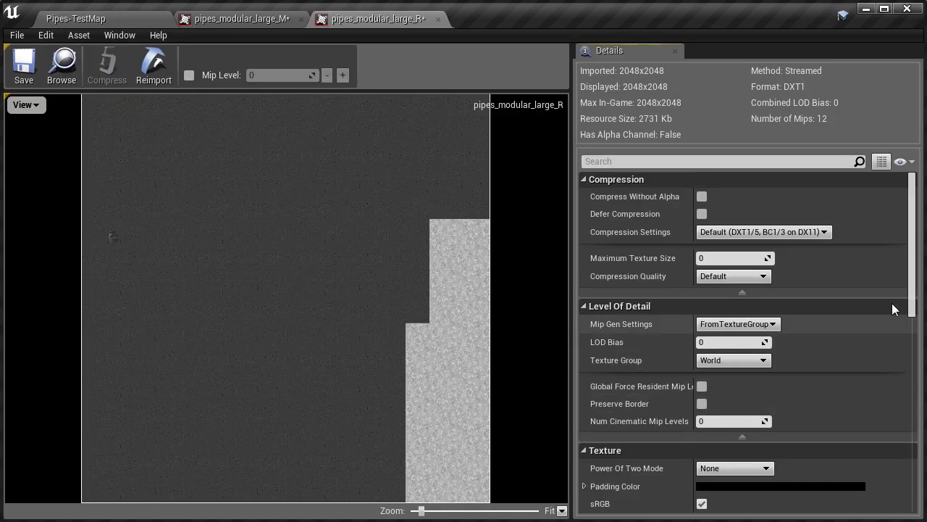
left_click_drag(915, 269, 914, 341)
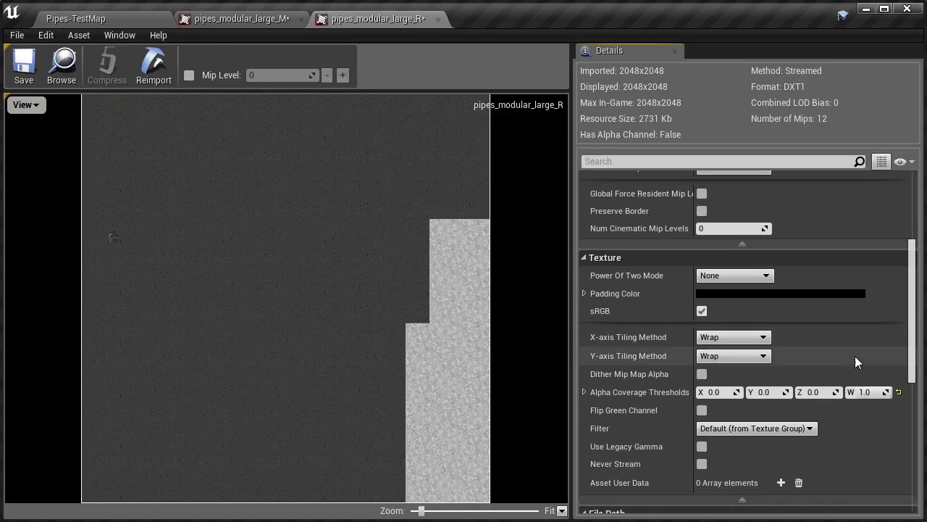
left_click(702, 311)
left_click(32, 69)
left_click(439, 19)
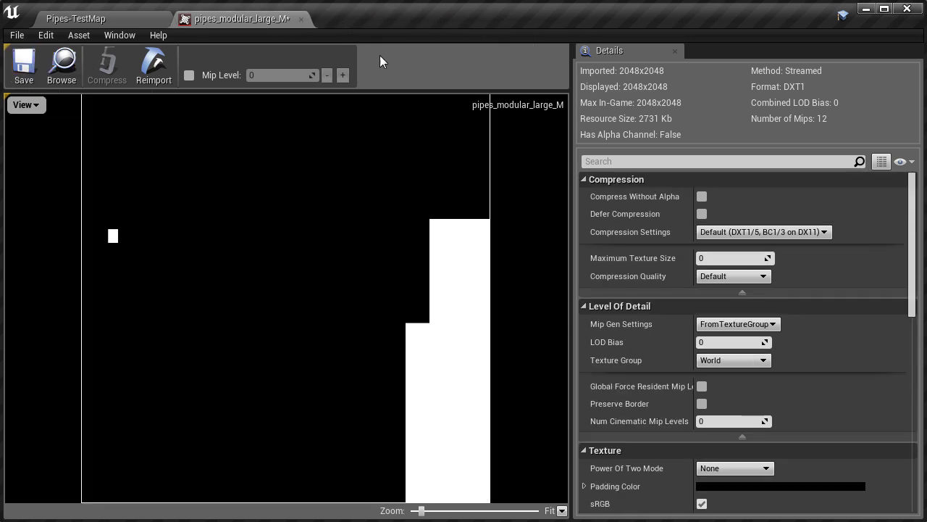
scroll(913, 292, "down", 4)
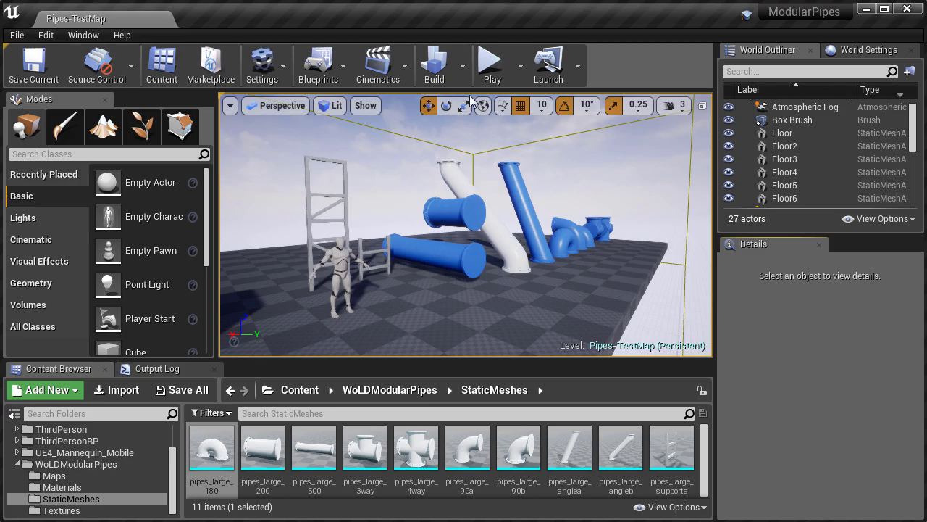
- Build the level's lighting at Preview quality and fly the camera around the pipes
left_click(462, 65)
mouse_move(560, 124)
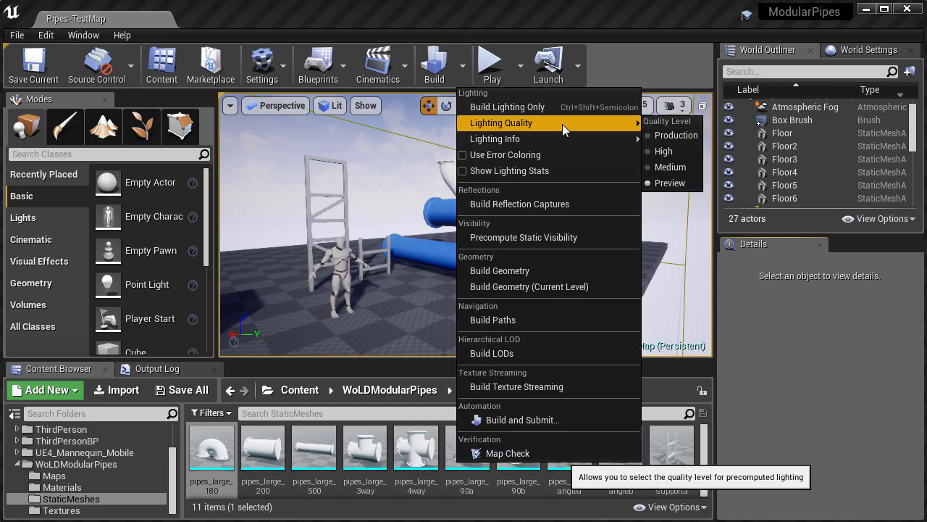
left_click(670, 183)
left_click(438, 63)
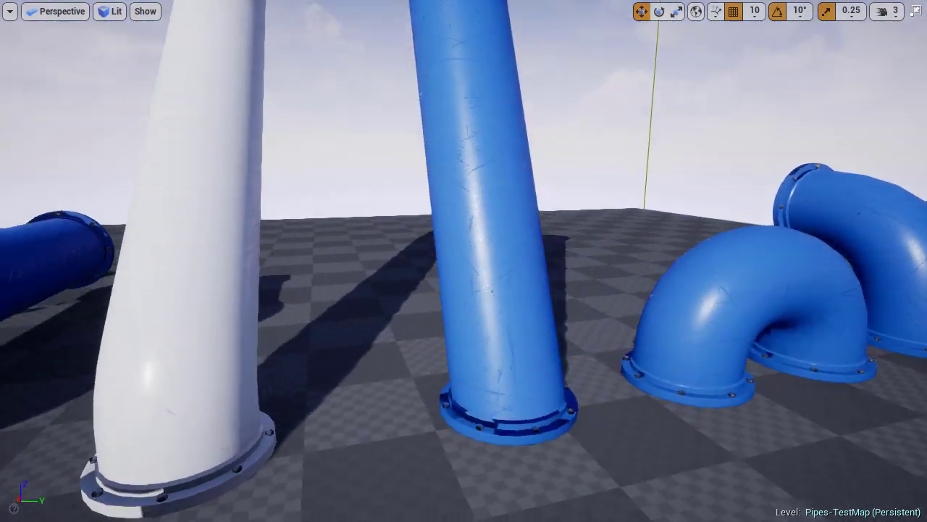
right_click_drag(464, 261, 464, 261)
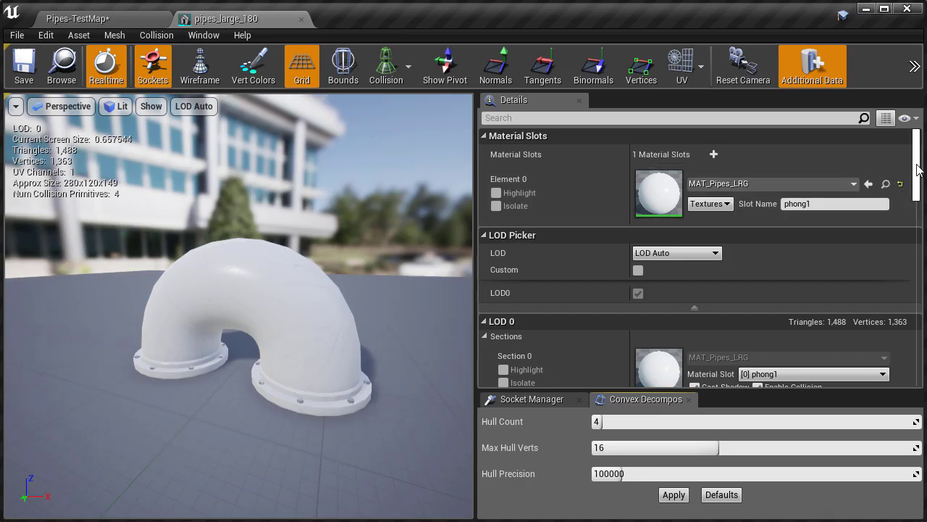
- Enable Generate Lightmap UVs on pipes_large_180, apply, and overlay UV Channel 0
scroll(917, 168, "down", 3)
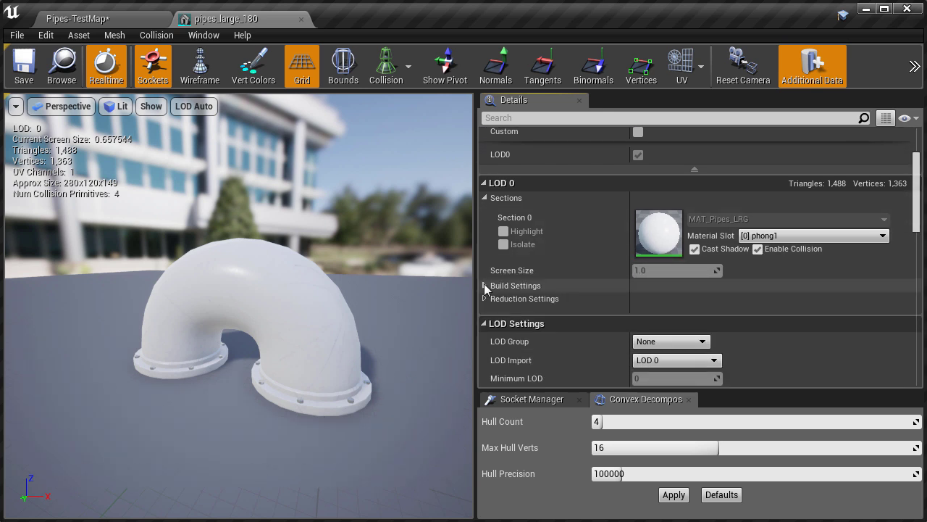
left_click(485, 286)
scroll(484, 284, "down", 3)
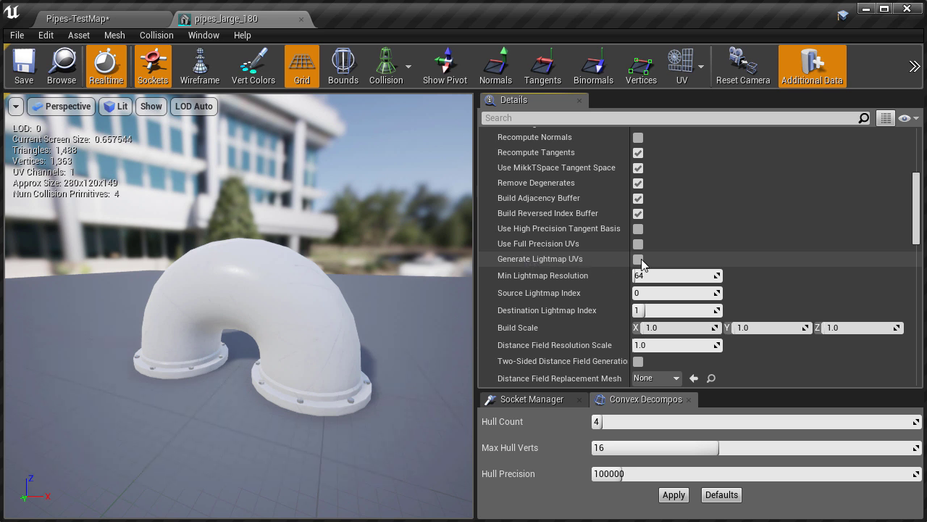
left_click(638, 258)
scroll(641, 259, "down", 1)
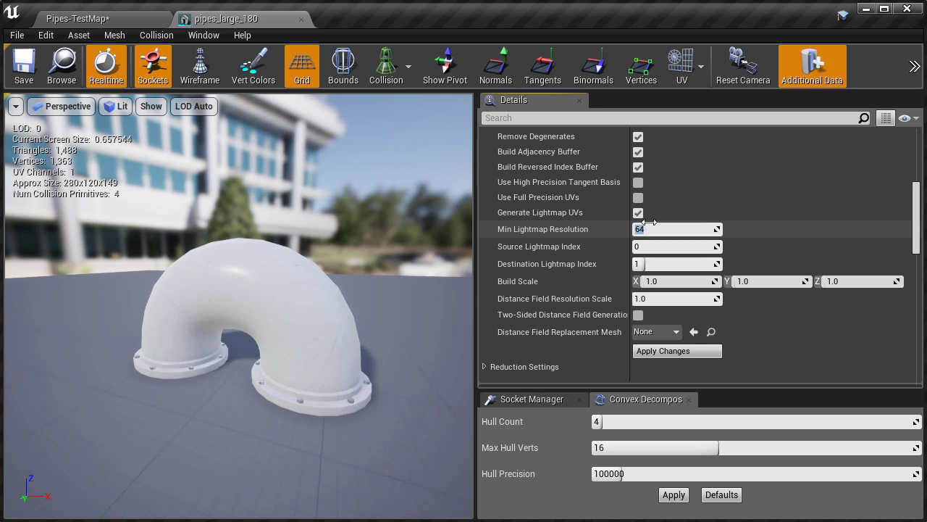
left_click(677, 351)
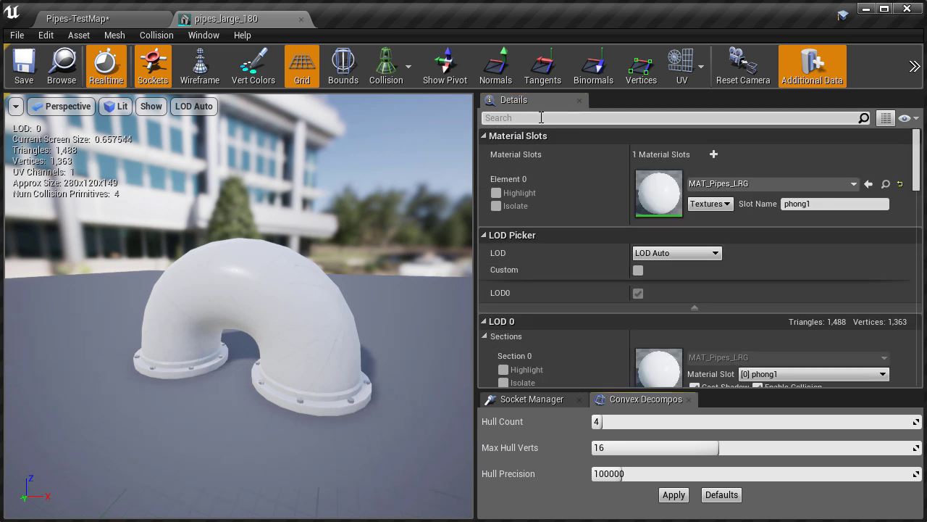
left_click(702, 66)
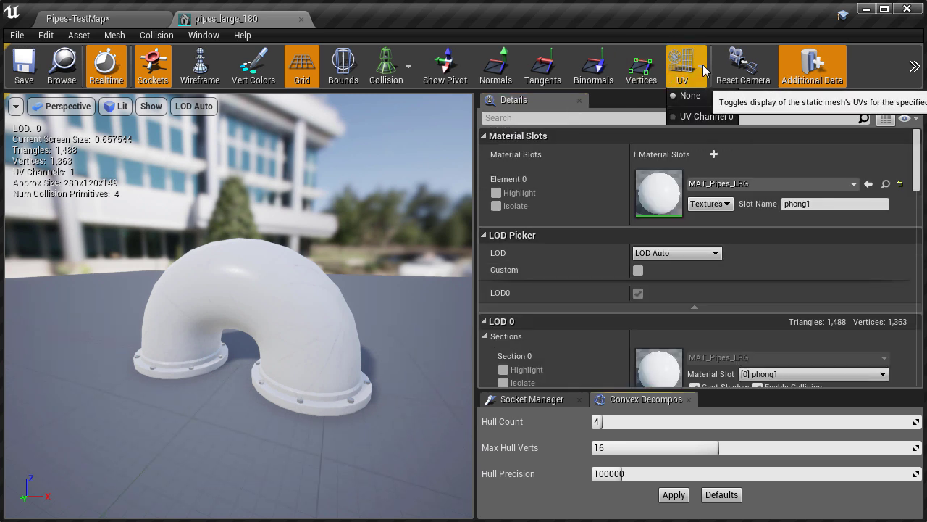
left_click(725, 118)
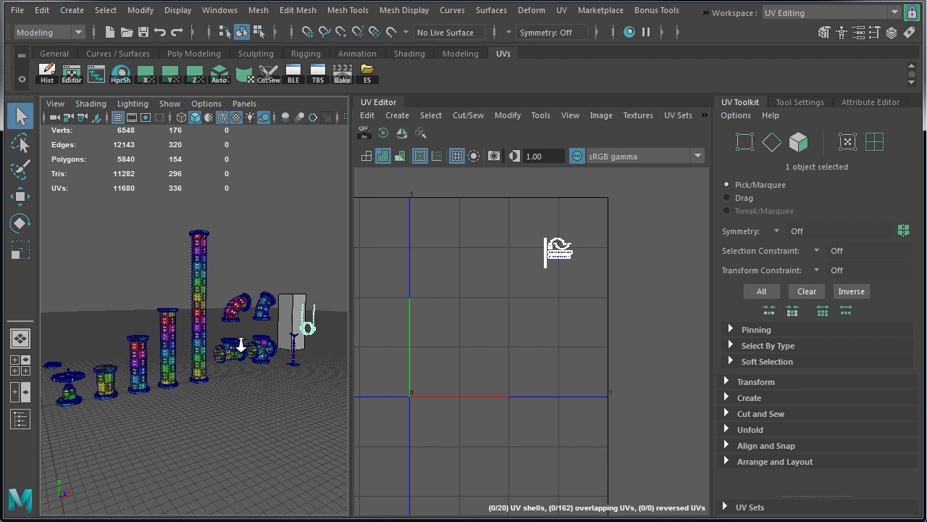
- Copy the selected piece's UVs into a new lightmap UV set
left_click(679, 115)
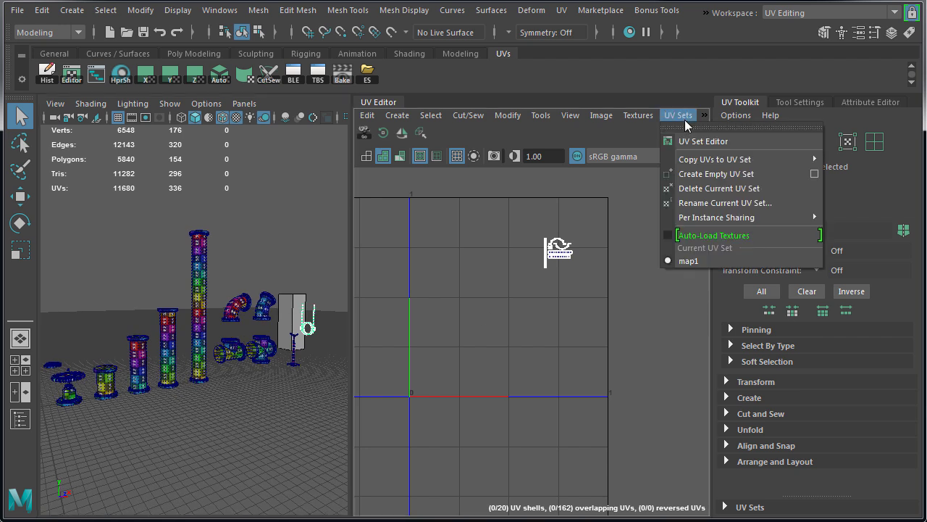
left_click(687, 118)
left_click(679, 115)
mouse_move(812, 158)
left_click(880, 178)
left_click(539, 293)
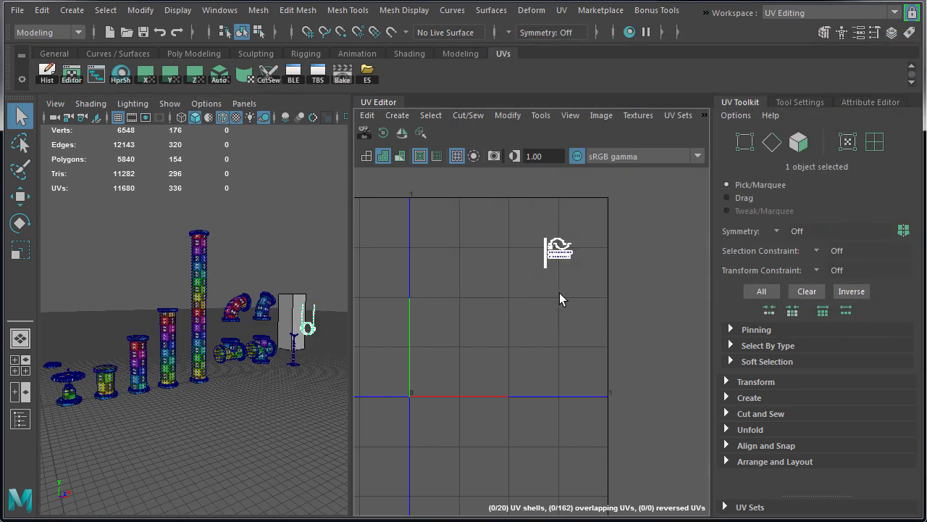
- Run Layout UVs on the set, then switch to a different UV set
left_click(508, 115)
left_click(638, 331)
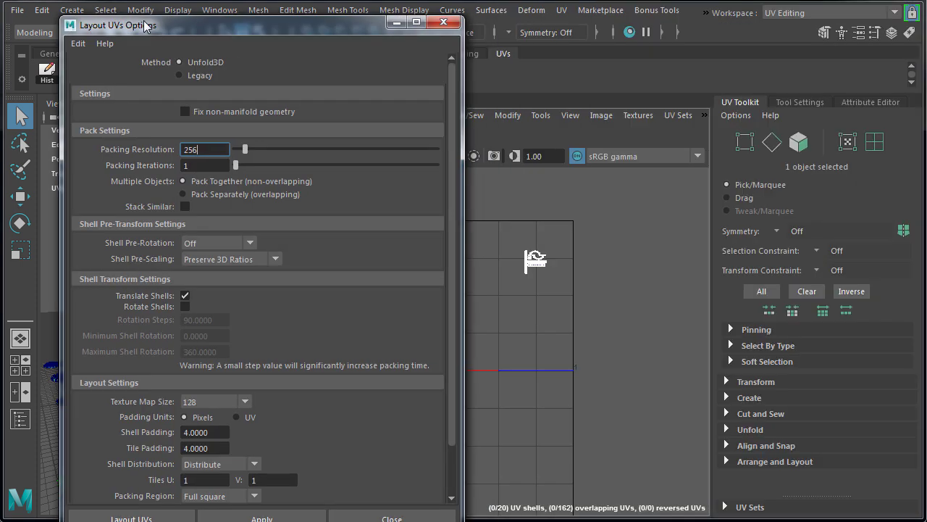
left_click_drag(466, 290, 402, 304)
scroll(402, 308, "down", 2)
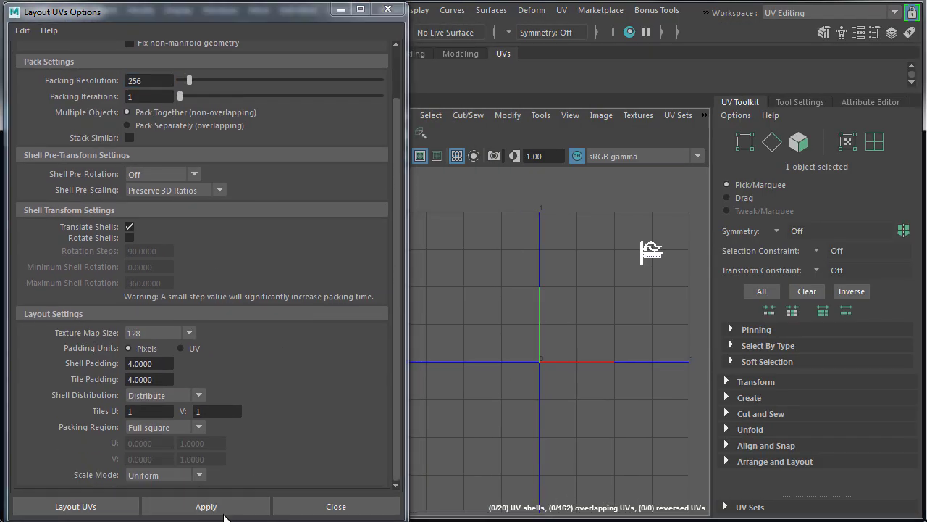
left_click(217, 507)
left_click(678, 115)
left_click(696, 129)
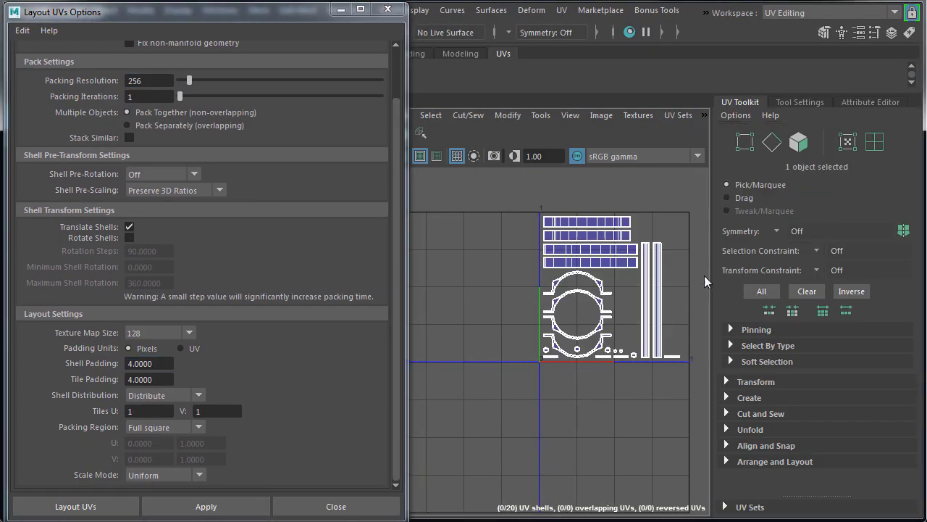
left_click(388, 8)
- Copy another object's current UVs into a new UV set
left_click(292, 356)
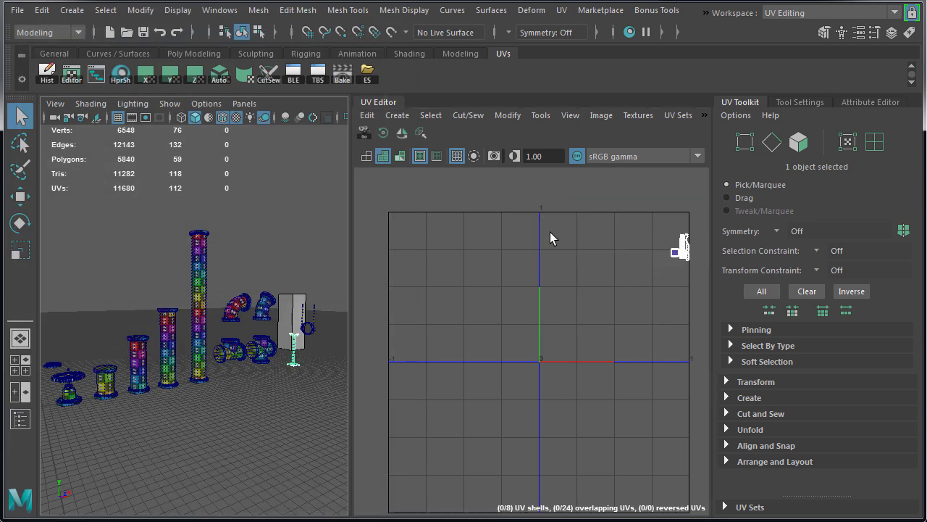
left_click(678, 116)
mouse_move(710, 164)
left_click(862, 179)
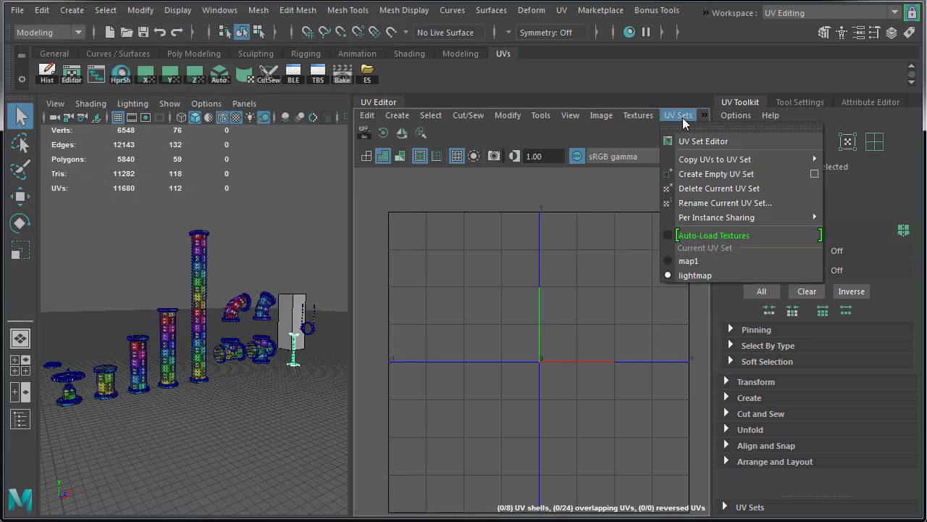
- Select the elbow, column, small pipe and valve to check their UV sets
left_click(265, 310)
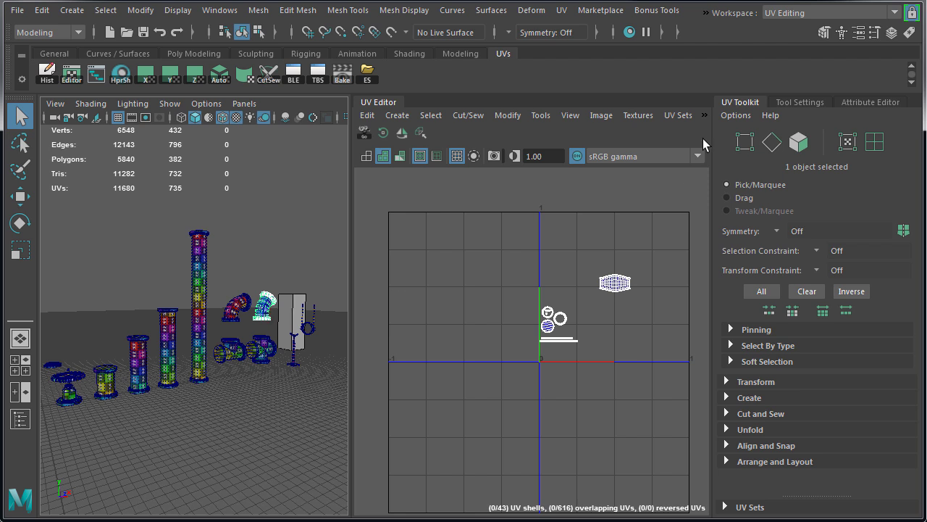
left_click(198, 304)
left_click(105, 380)
left_click(72, 386)
left_click(678, 115)
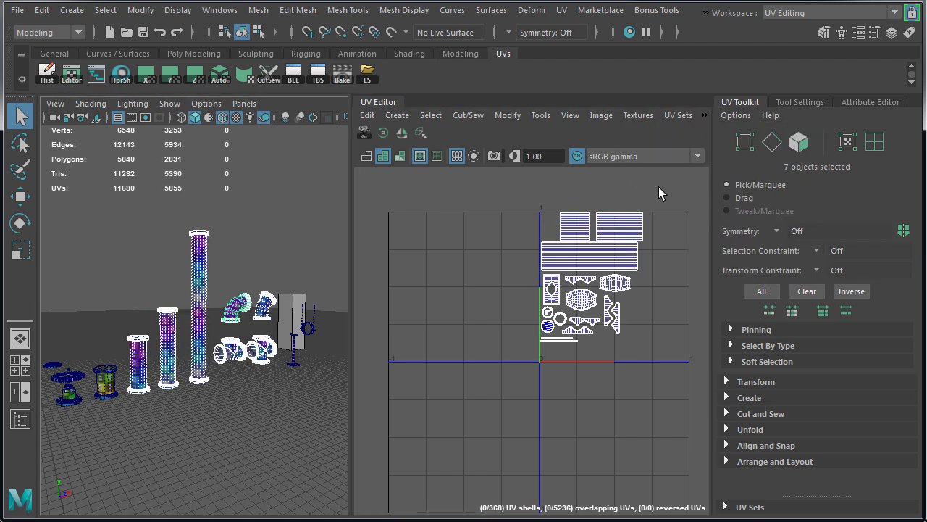
left_click(678, 114)
left_click(833, 347)
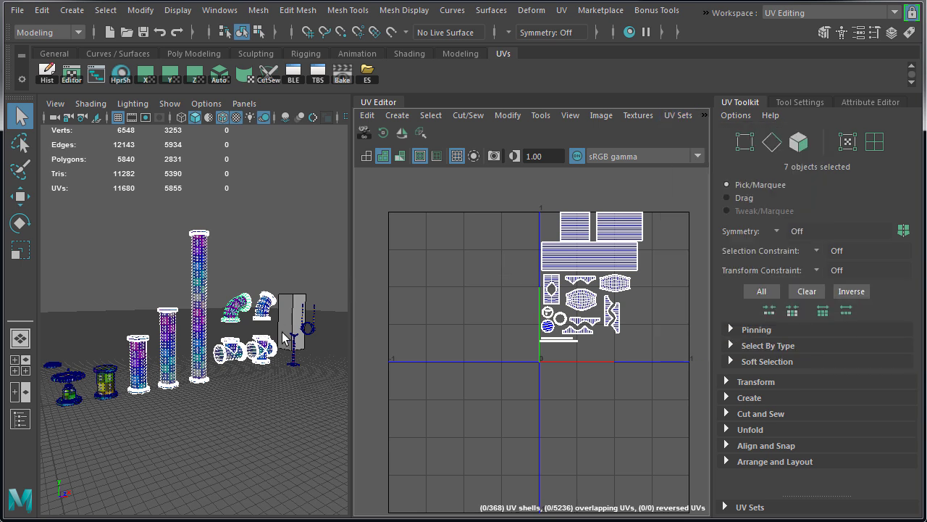
left_click(294, 340)
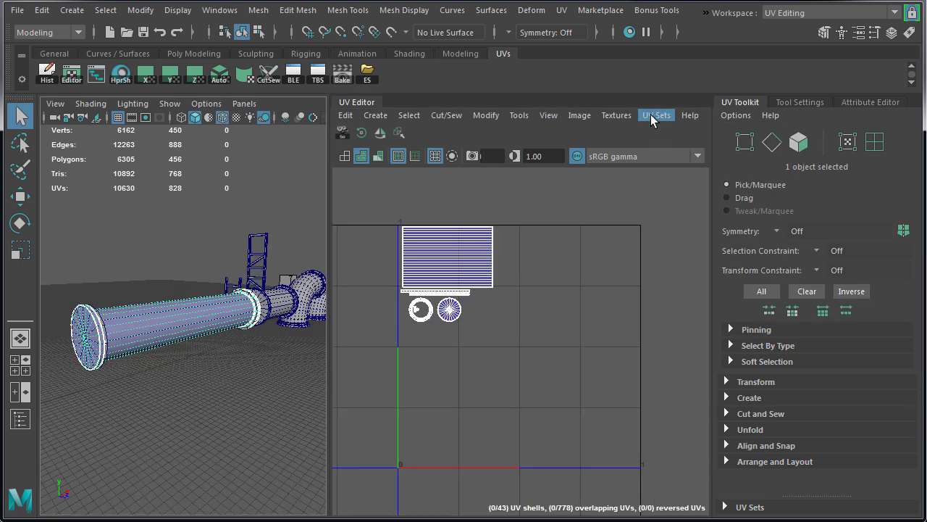
- Copy the long pipe's UVs into a new UV set named lightmap
left_click(655, 115)
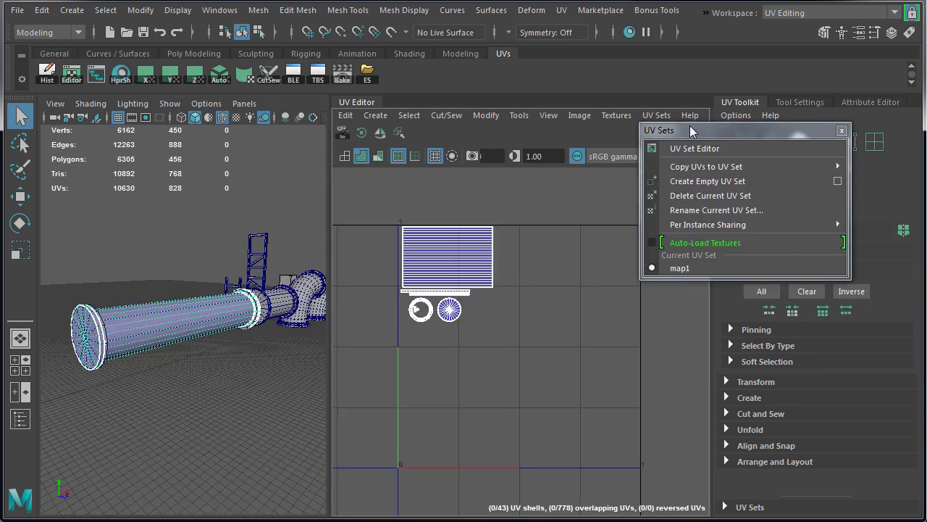
left_click(689, 127)
mouse_move(488, 161)
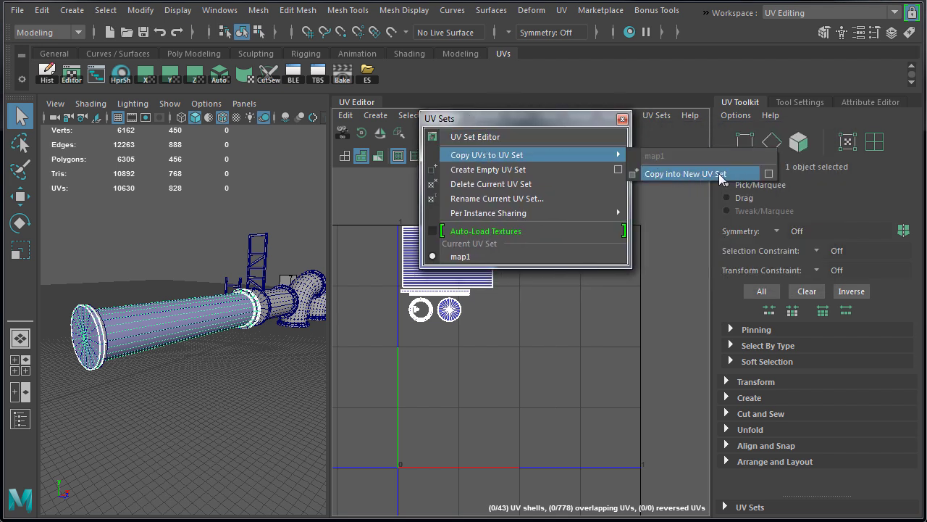
left_click(771, 174)
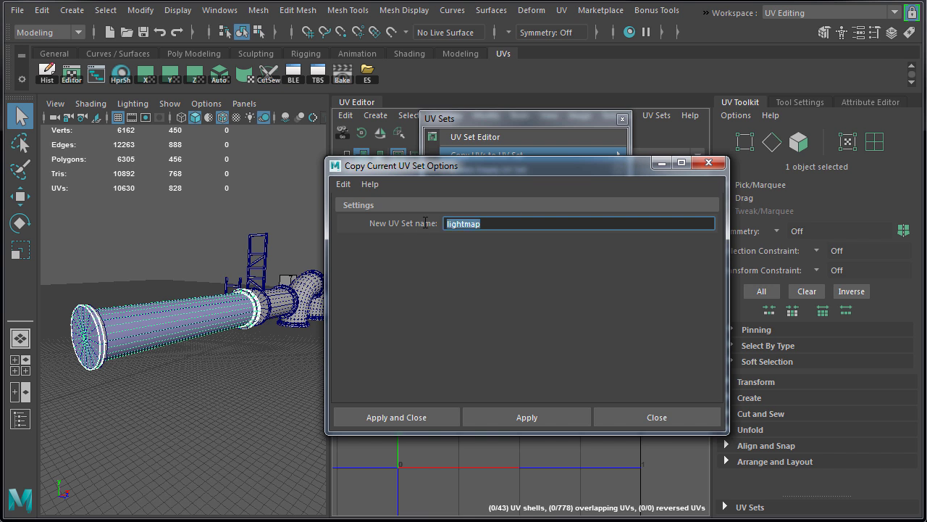
left_click(410, 417)
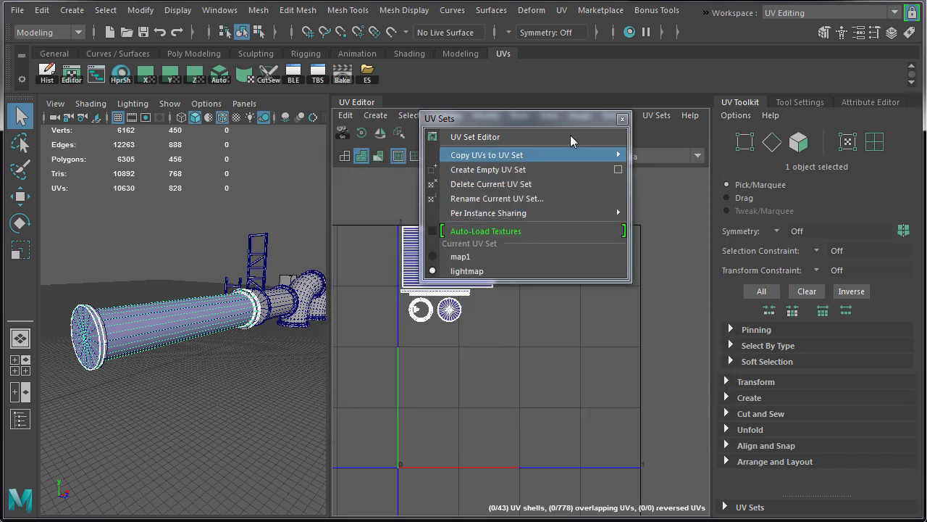
left_click(623, 119)
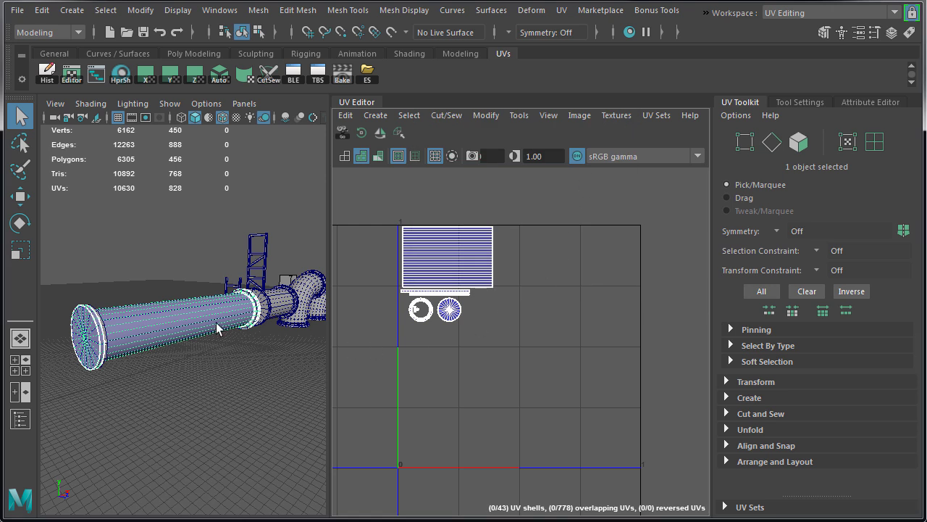
- Lay out the lightmap UV shells without overlaps using the Layout options
left_click_drag(218, 328, 261, 311, "alt")
left_click(486, 115)
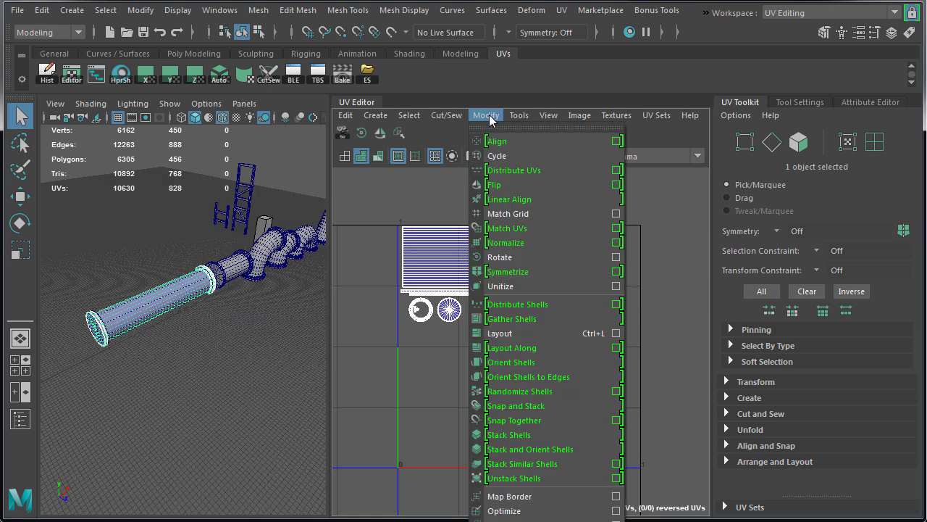
left_click(616, 333)
left_click_drag(571, 166, 275, 13)
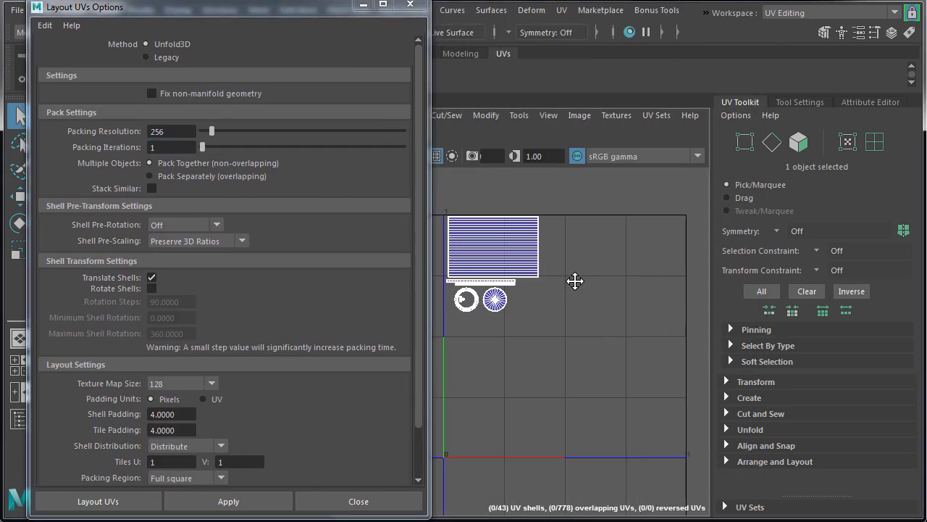
left_click(94, 503)
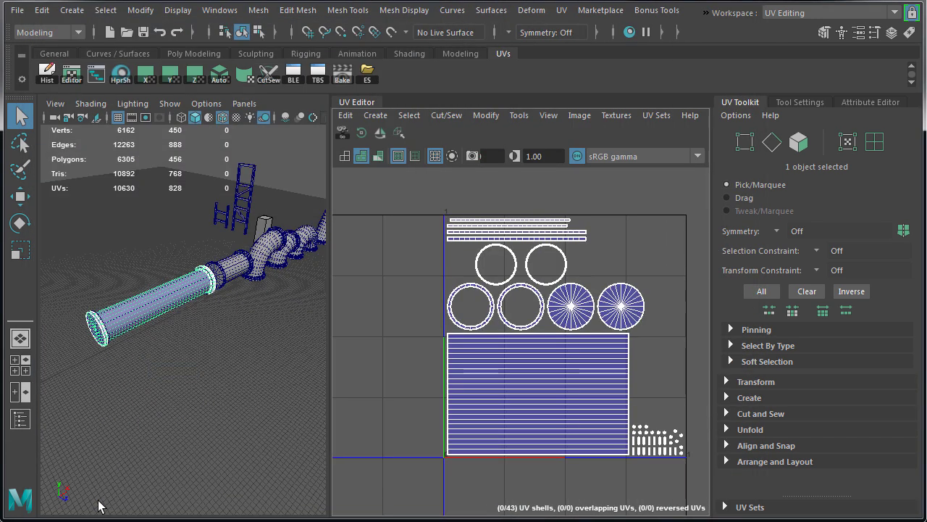
- Compare against the other UV set, then switch back to lightmap
left_click(656, 118)
left_click(676, 262)
left_click(655, 116)
left_click(680, 277)
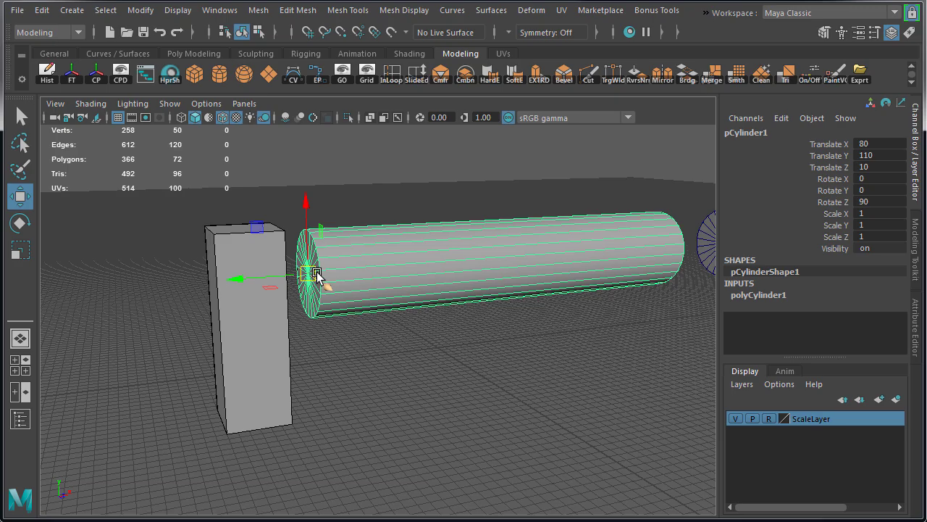
- Snap the test cylinder to Translate X 250, Y 0, Z 0 and begin exporting it
left_click_drag(311, 269, 258, 356)
right_click_drag(259, 355, 321, 356, "alt")
middle_click_drag(321, 356, 489, 338, "alt")
right_click_drag(488, 337, 391, 333, "alt")
left_click_drag(391, 334, 282, 346, "alt")
right_click_drag(282, 345, 410, 353, "alt")
left_click_drag(410, 352, 412, 392, "alt")
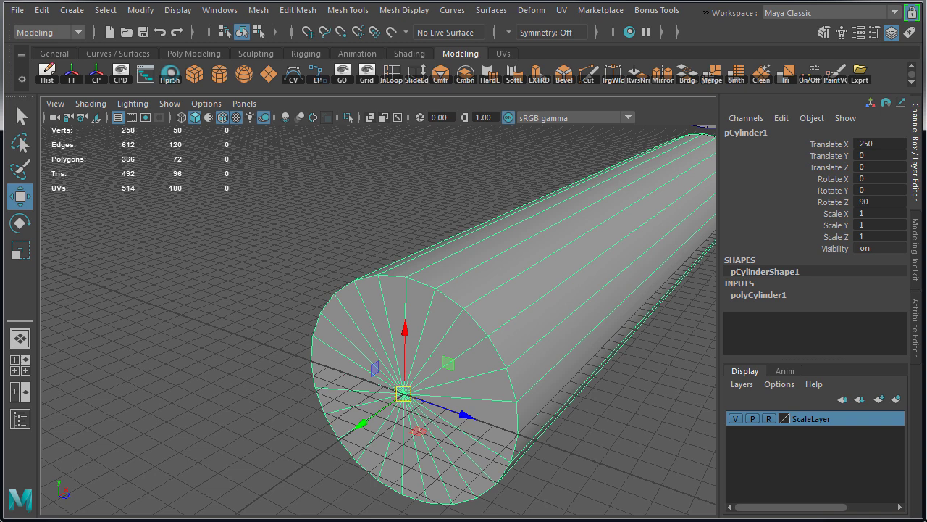
left_click(21, 11)
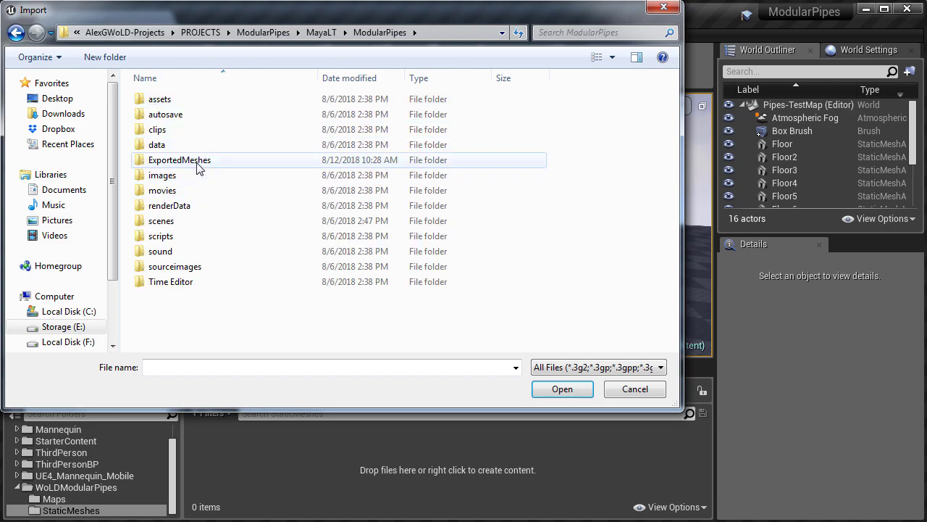
- Import test.fbx from ExportedMeshes with Generate Lightmap UVs off, using Import All
double_click(195, 161)
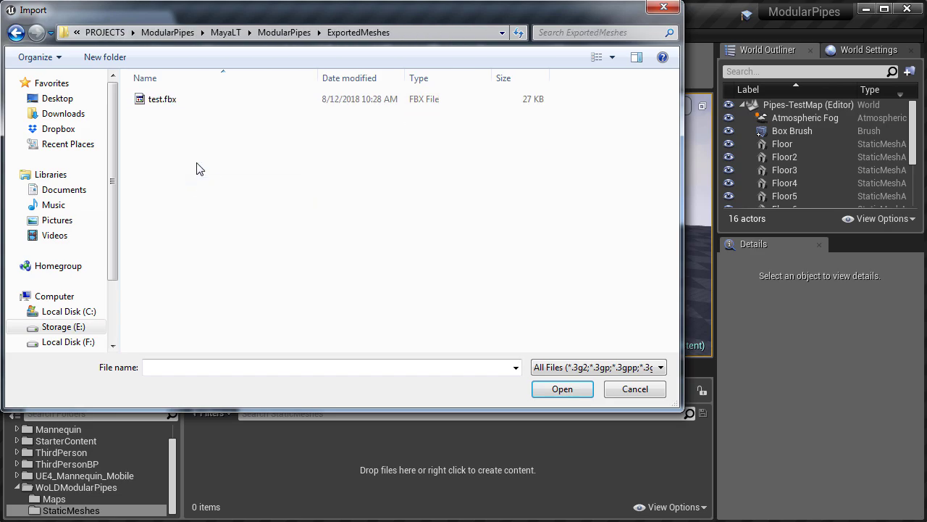
left_click(181, 100)
left_click(557, 389)
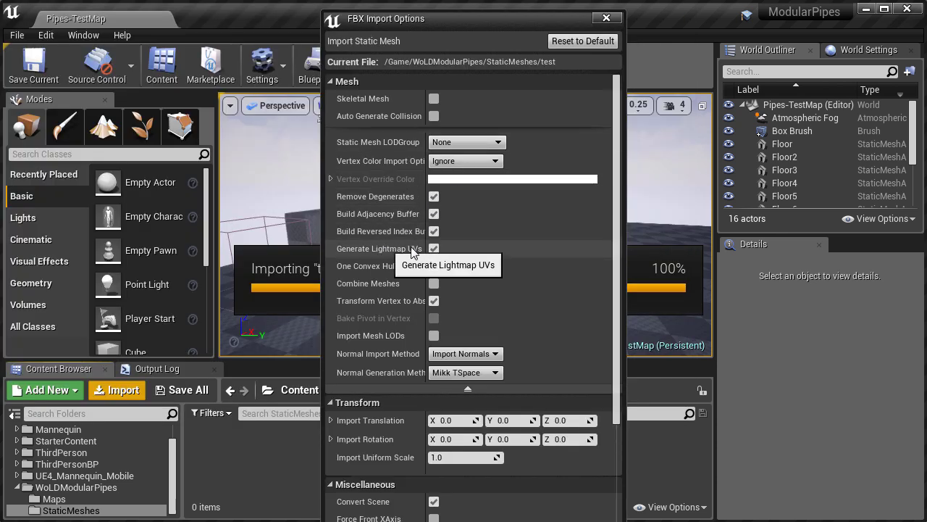
left_click_drag(428, 248, 458, 250)
left_click(466, 250)
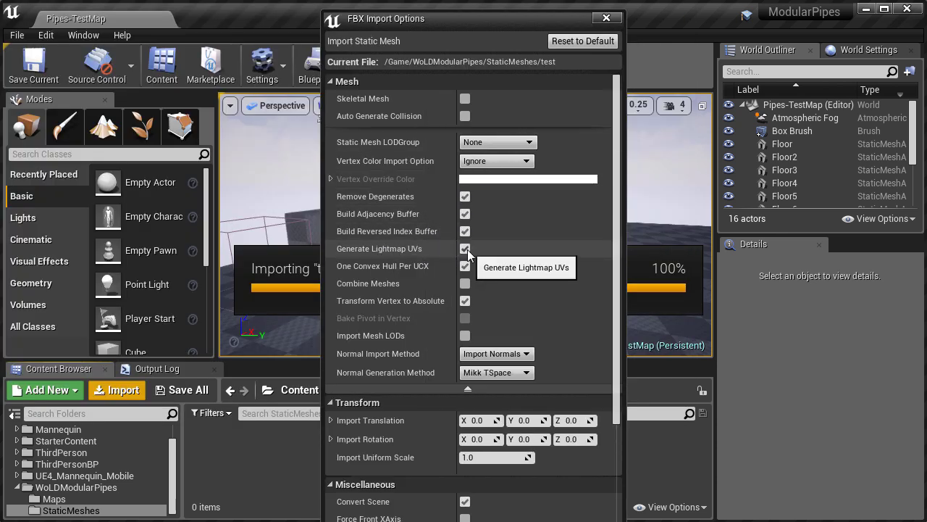
left_click_drag(617, 262, 630, 418)
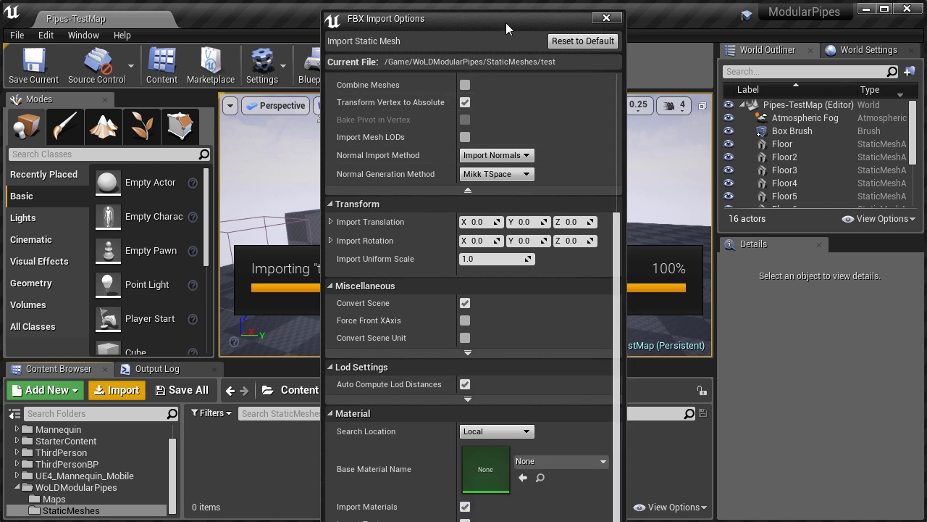
left_click_drag(506, 23, 505, 0)
left_click(498, 446)
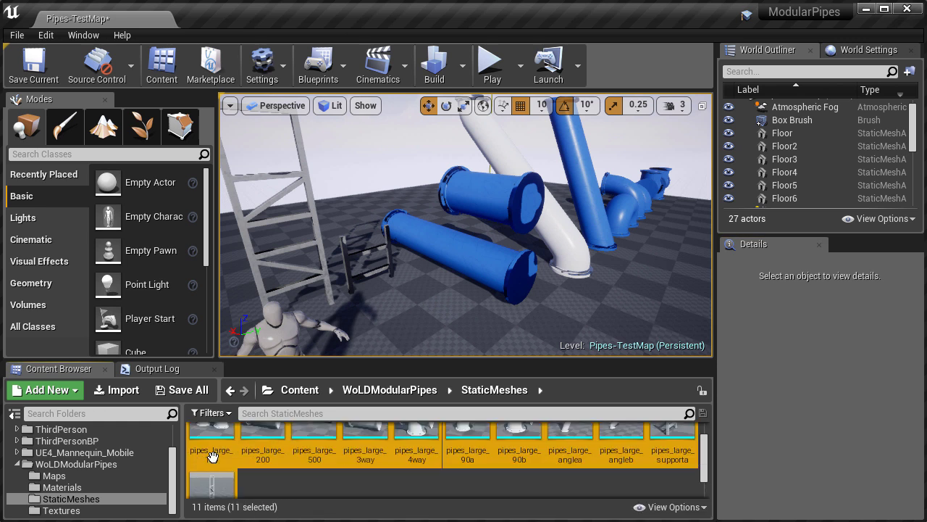
- Reimport the selected pipe meshes from source and rebuild the level lighting
scroll(213, 455, "up", 1)
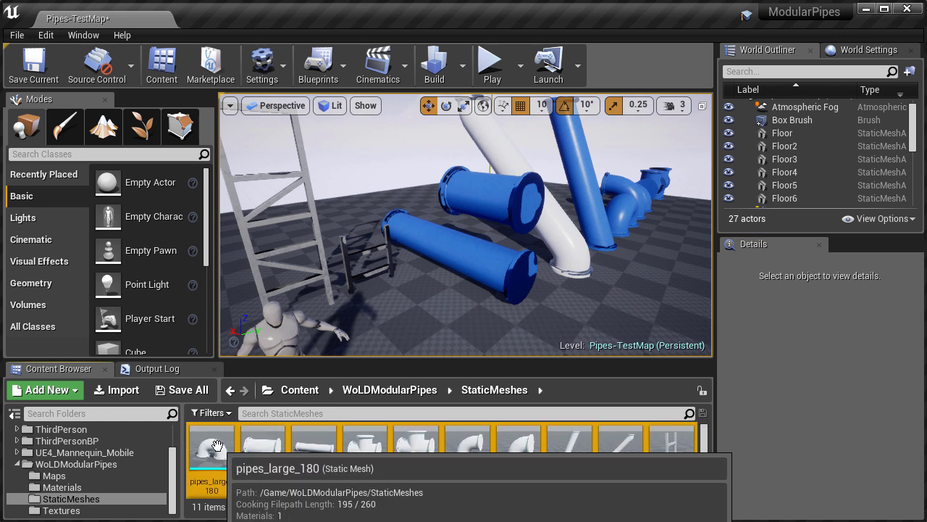
right_click(220, 449)
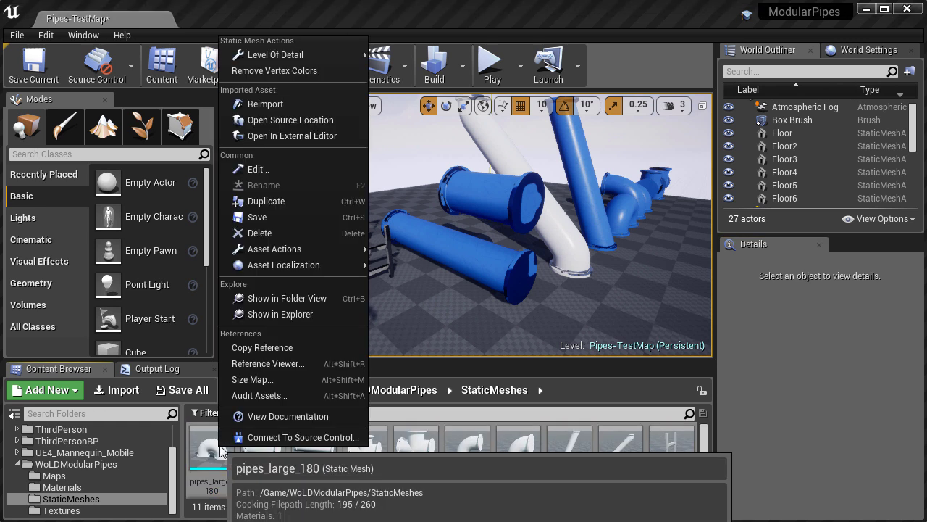
left_click(267, 104)
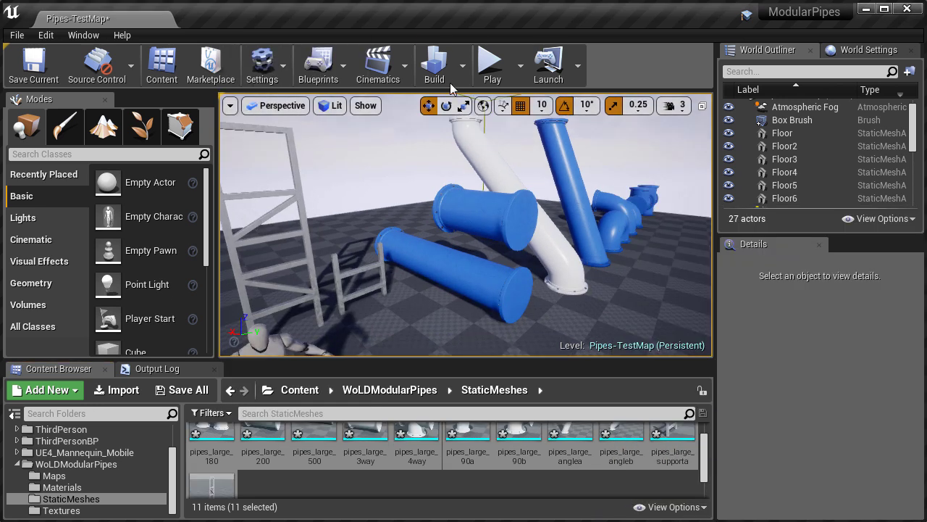
left_click(438, 72)
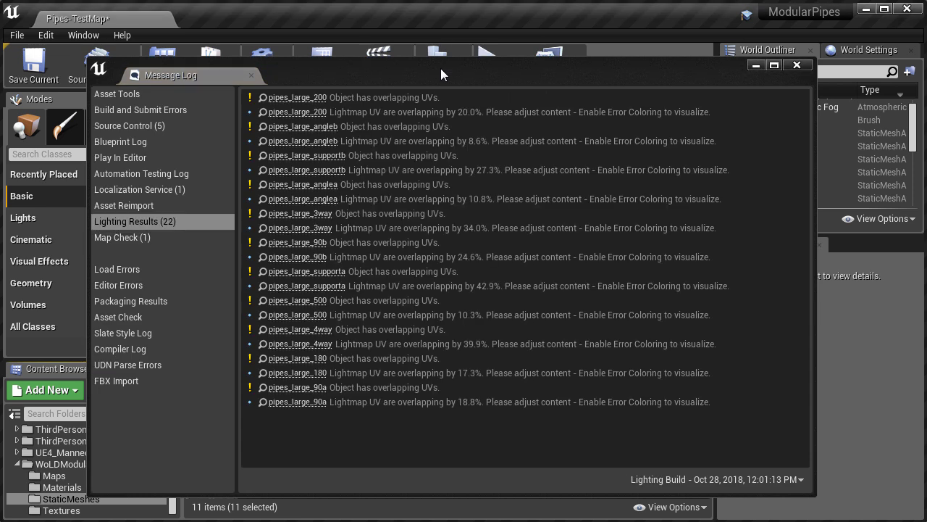
left_click(251, 75)
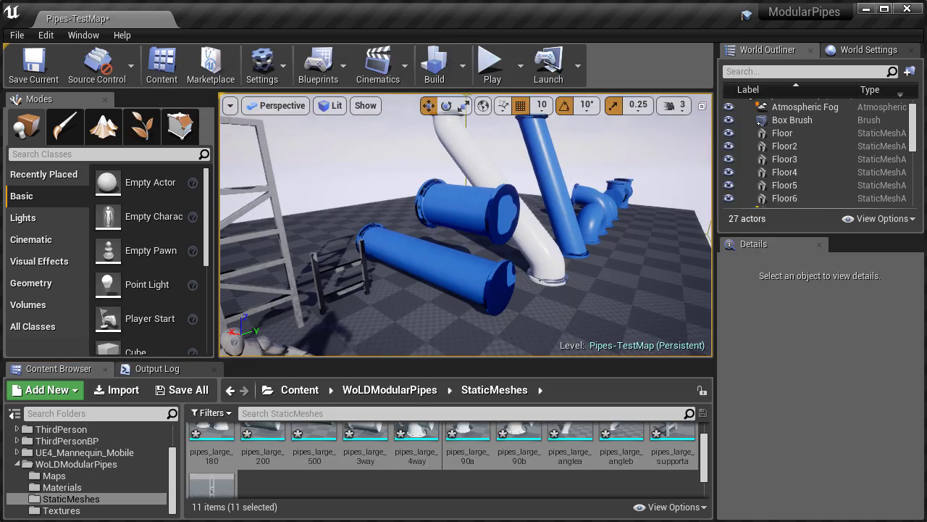
- Open all eleven pipe meshes in their static mesh editors
left_click(221, 435)
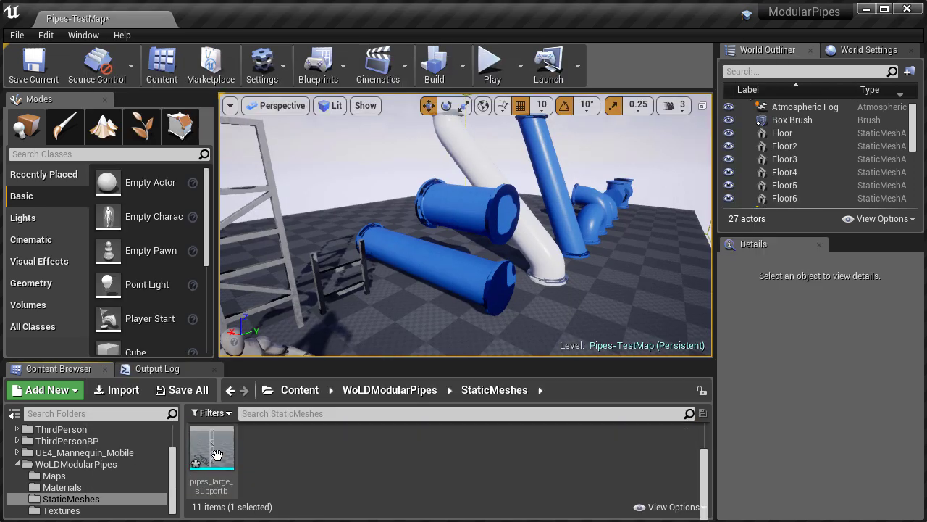
key("ctrl+a")
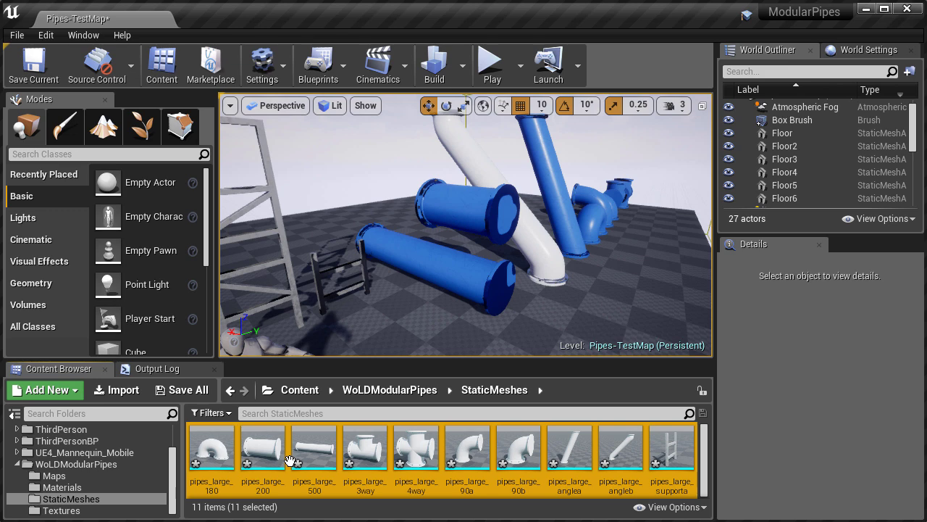
key("Return")
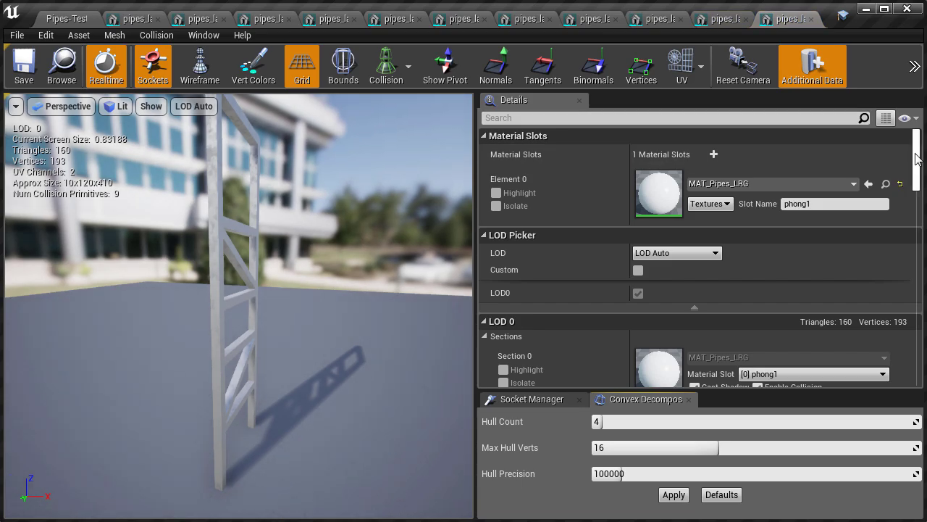
- Set the pipe mesh's Light Map Coordinate Index to 1 in General Settings
left_click_drag(916, 160, 921, 277)
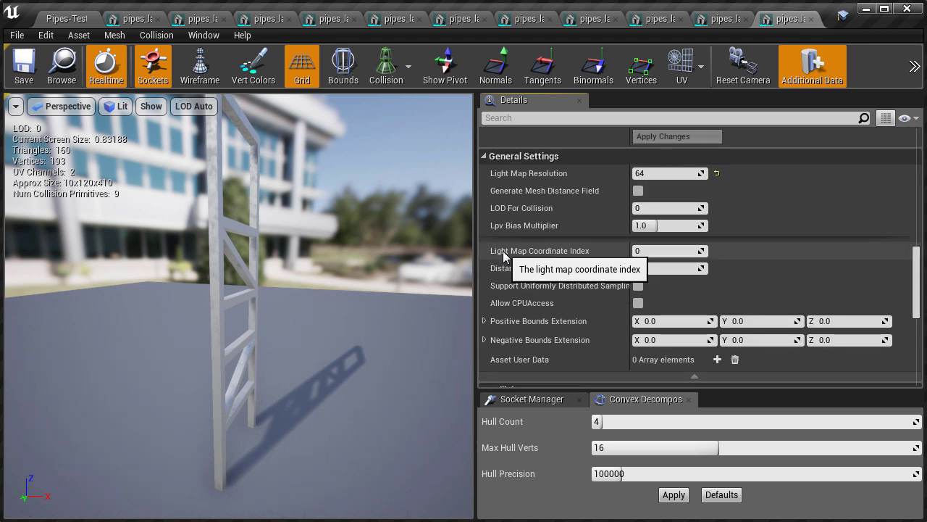
left_click(665, 250)
type("1")
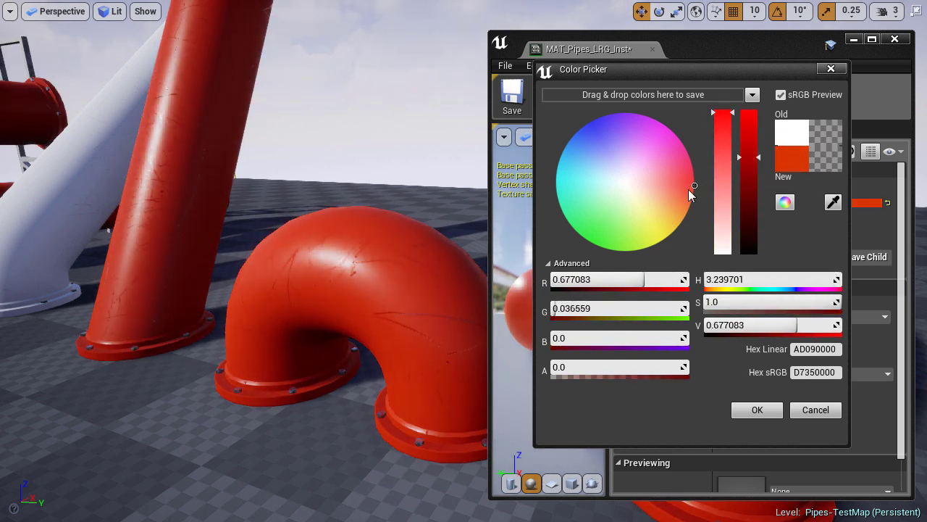
- Create a material instance of MAT_Pipes_LRG named MAT_Pipes_LRG_RED
mouse_move(691, 194)
left_mouse_down()
mouse_move(600, 159)
mouse_move(592, 142)
left_mouse_up()
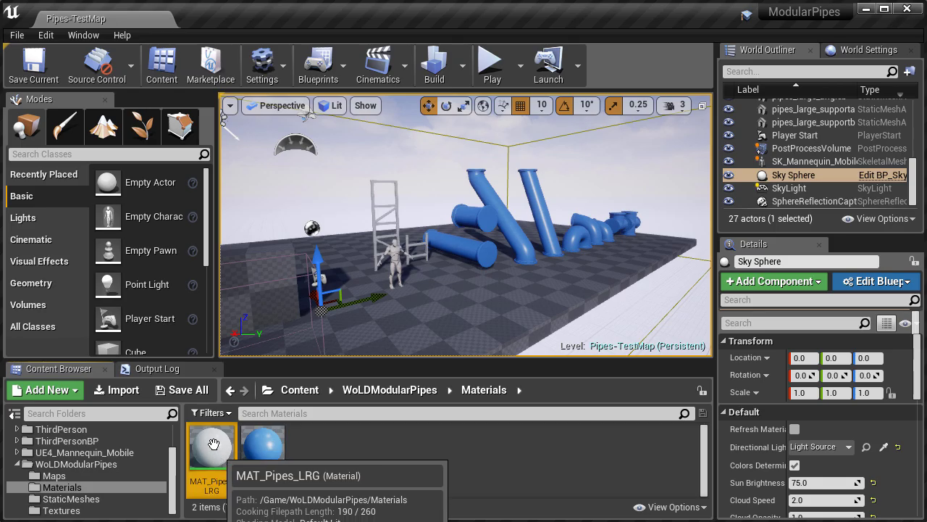
right_click(213, 444)
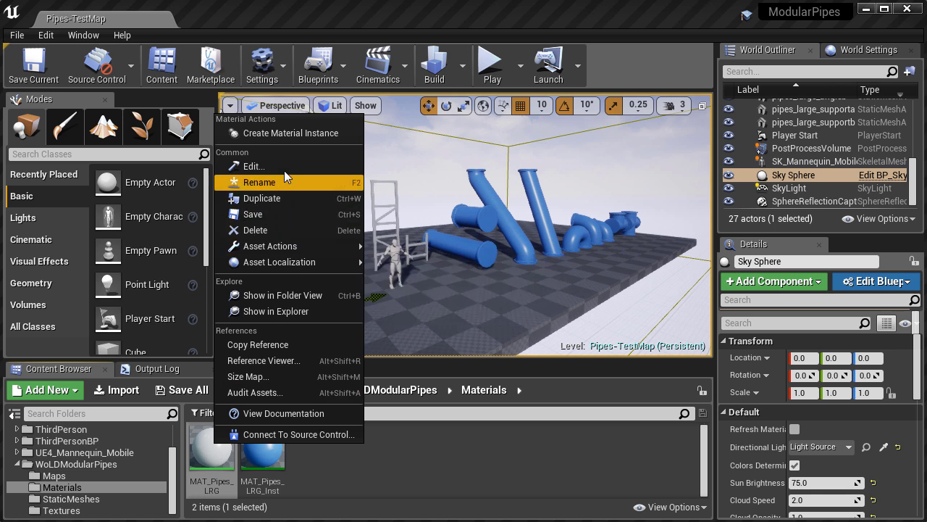
left_click(288, 133)
type("RED")
key("Return")
- Apply MAT_Pipes_LRG_RED to the diagonal pipe and override its Albedo Color to red
left_click_drag(317, 448, 510, 235)
double_click(332, 444)
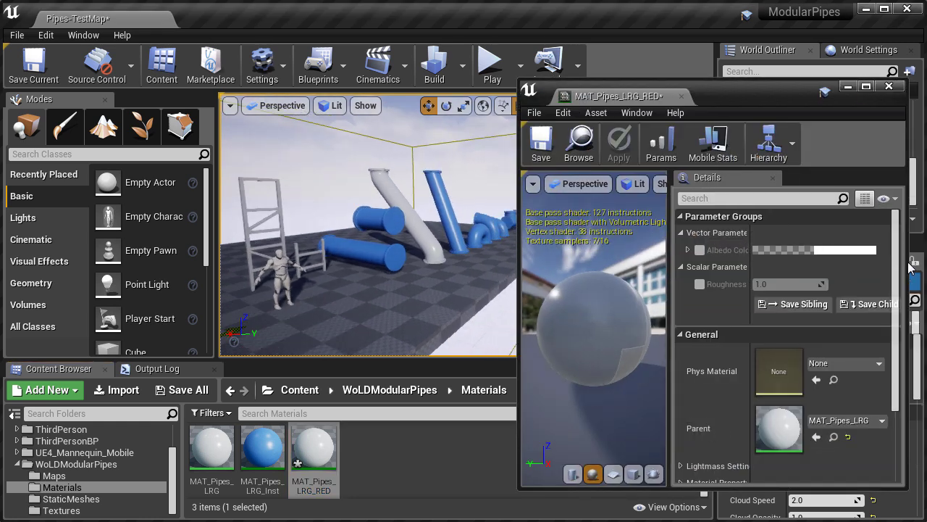
left_click(698, 250)
left_click(833, 250)
left_click_drag(678, 216, 698, 218)
left_click(769, 445)
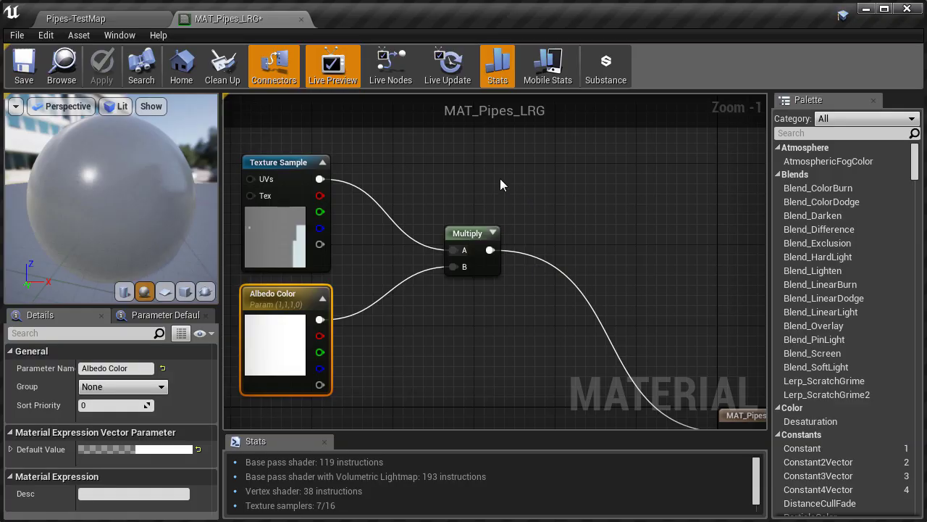
right_click(500, 179)
- Add a Blend_Overlay node and unhook Multiply from the texture, Albedo Color and output
type("blend")
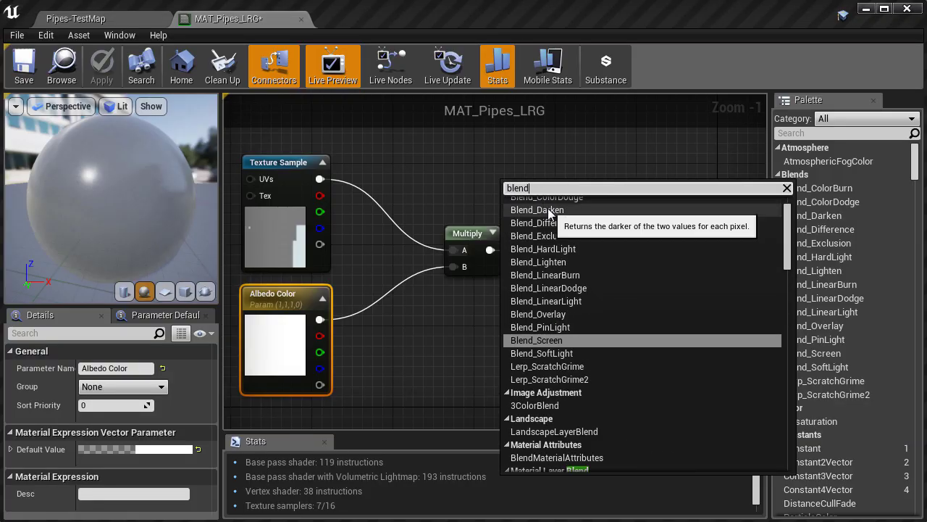
scroll(561, 207, "up", 2)
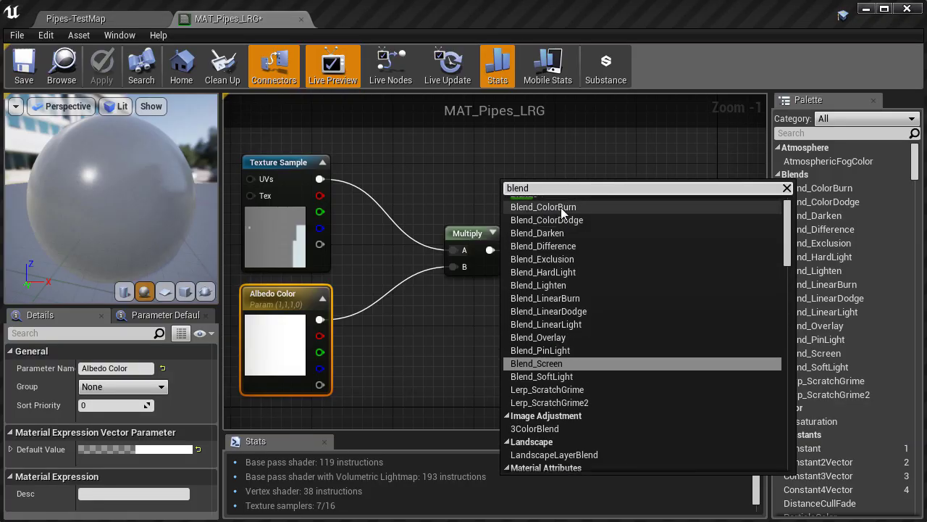
left_click(558, 337)
right_click_drag(547, 319, 547, 284)
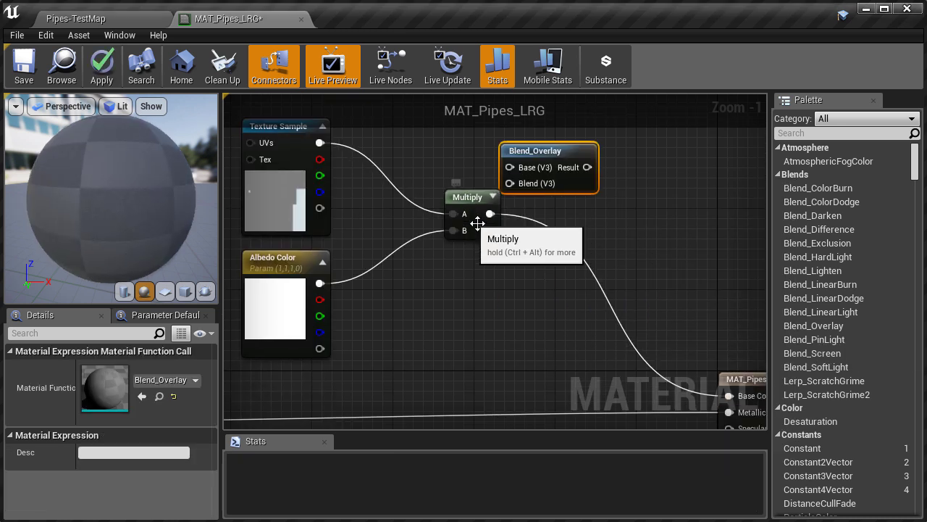
left_click(453, 250, "alt")
left_click(453, 266, "alt")
left_click(507, 214, "alt")
left_click(474, 221)
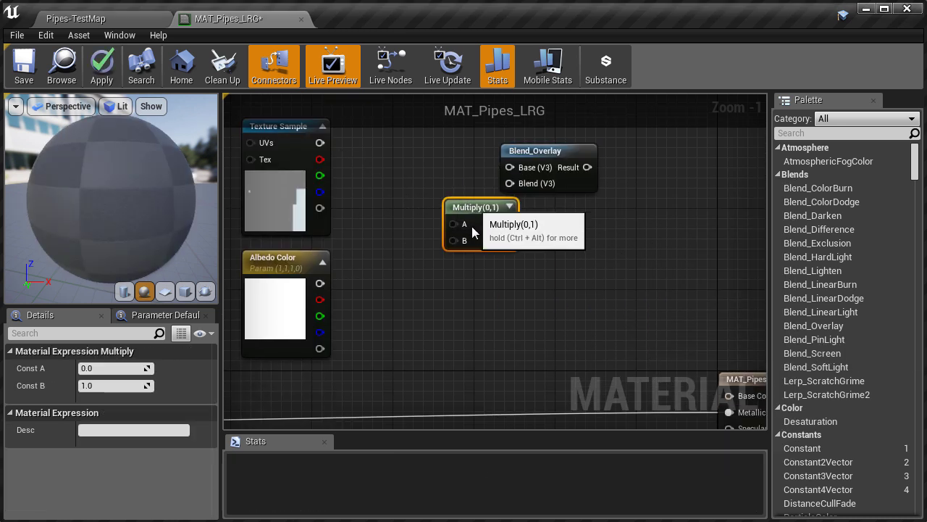
scroll(536, 278, "up", 1)
scroll(536, 275, "down", 7)
scroll(516, 232, "up", 5)
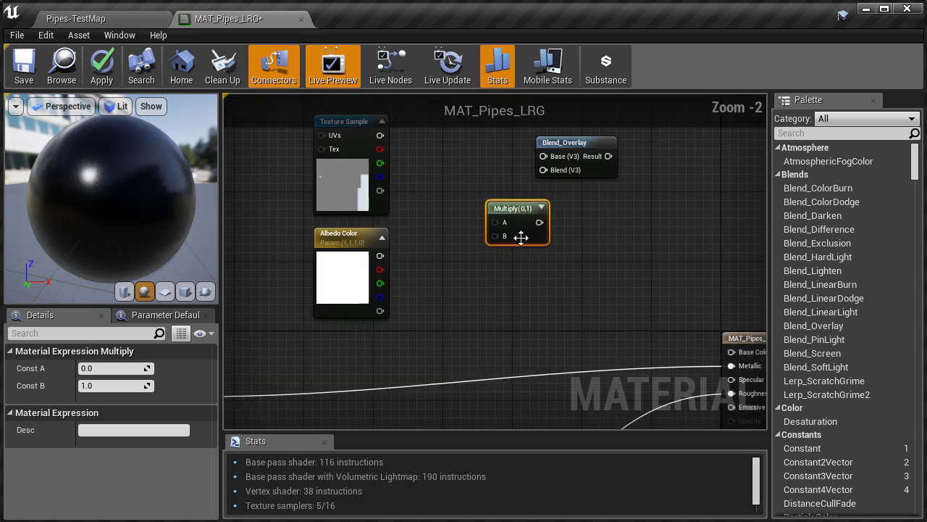
right_click_drag(521, 234, 534, 291)
left_click_drag(534, 291, 515, 146)
left_click_drag(592, 223, 526, 263)
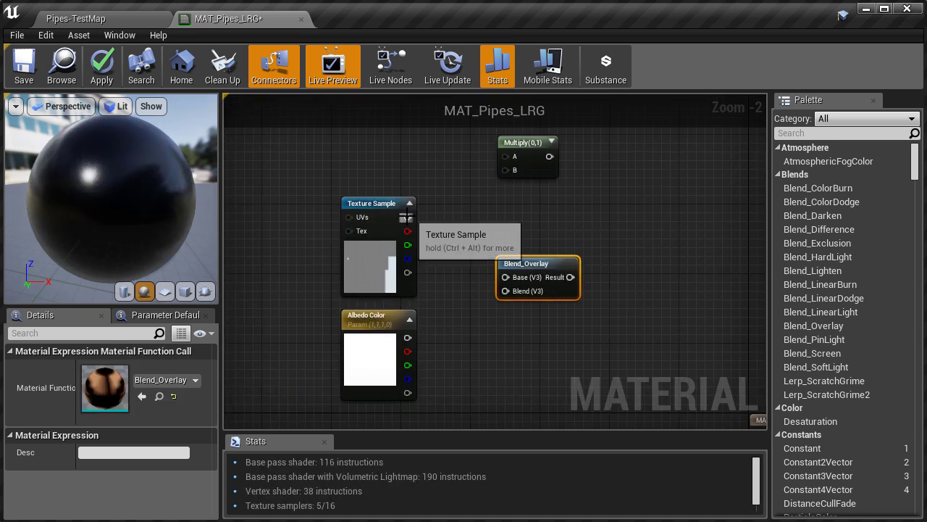
- Wire texture and Albedo Color into Blend_Overlay, Result to Base Color; enable Roughness Intensity
left_click_drag(408, 217, 505, 277)
left_click_drag(407, 336, 508, 291)
right_click_drag(508, 291, 391, 234)
left_click_drag(477, 223, 665, 380)
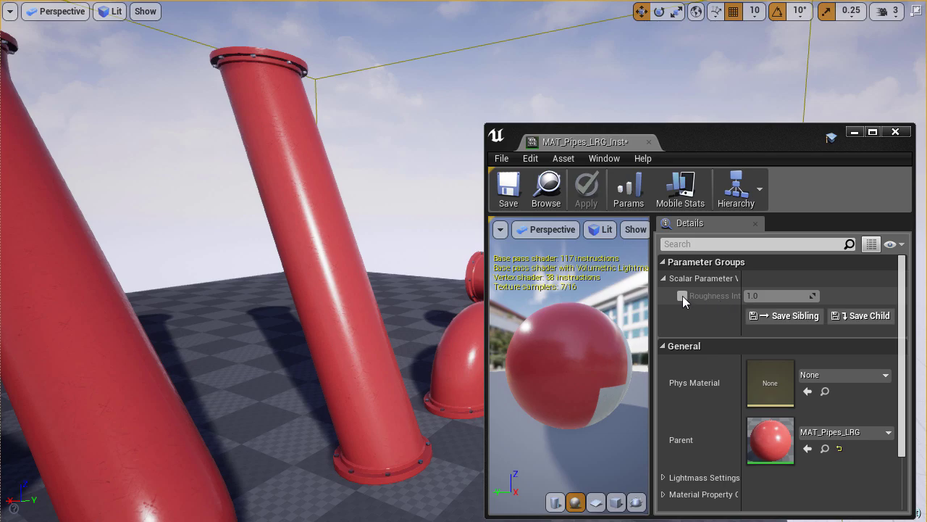
left_click(683, 296)
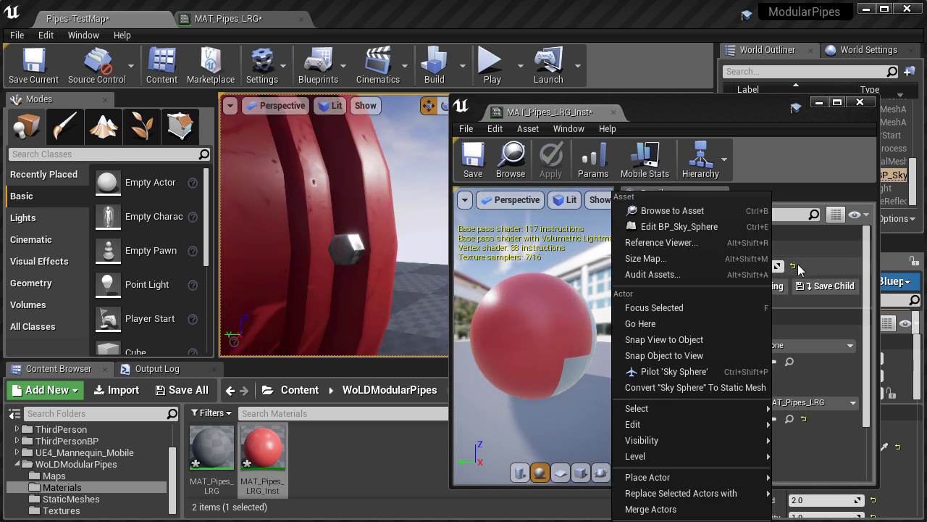
- Lower Roughness Intensity to about 0.91 and view only pipes_modular_large_M's red channel
left_click(721, 266)
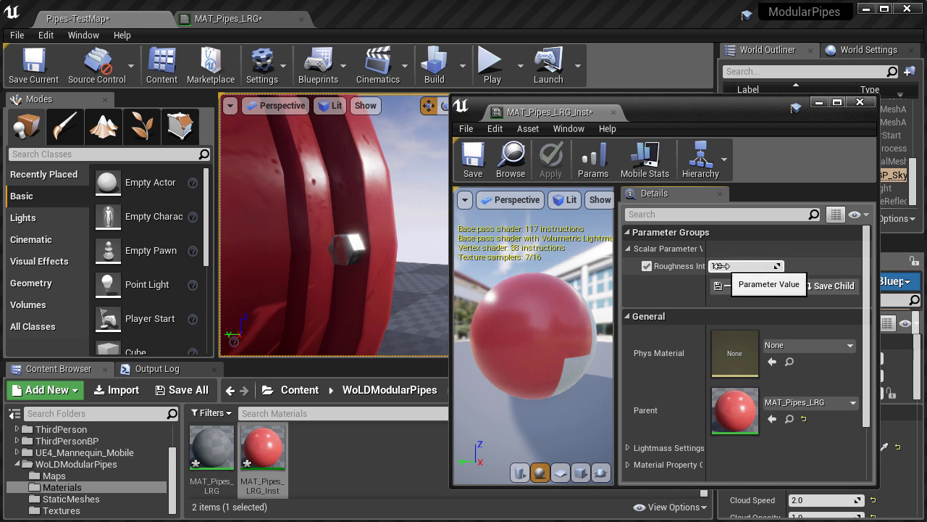
left_click_drag(722, 265, 745, 266)
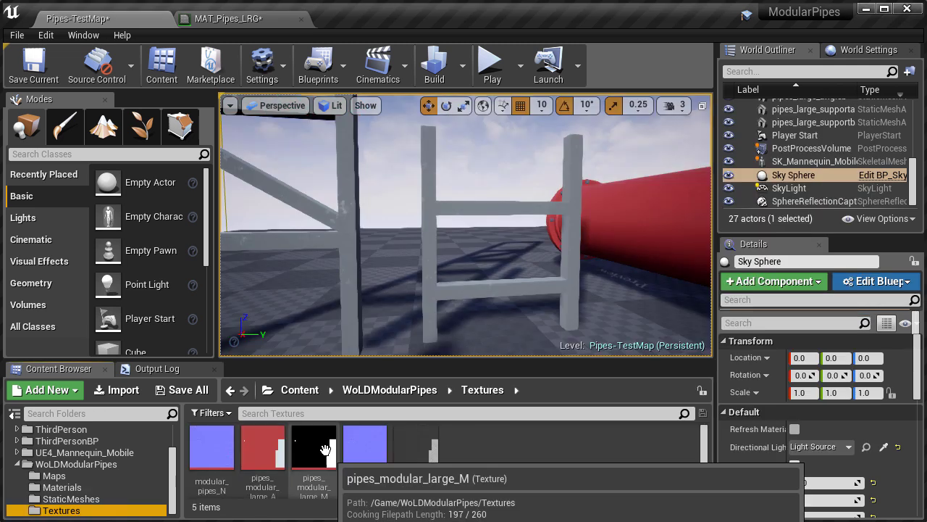
double_click(315, 442)
left_click(26, 105)
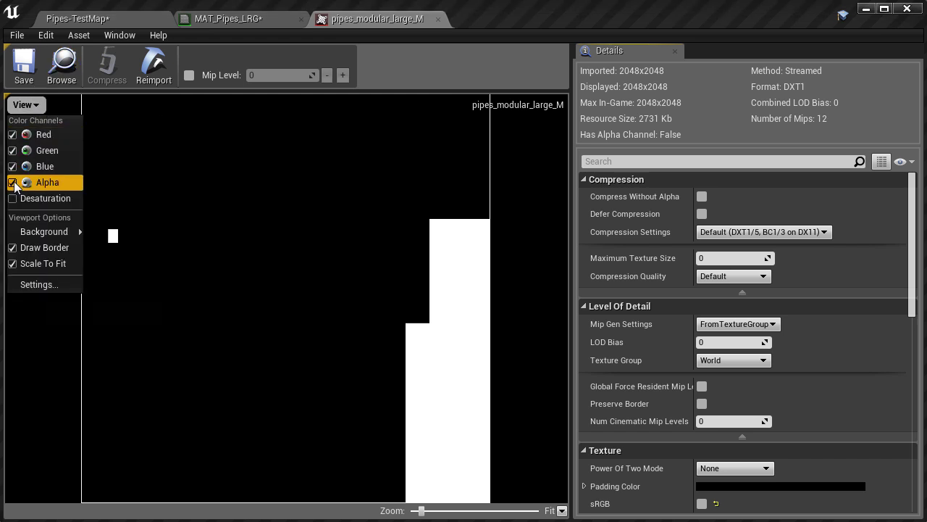
left_click(44, 166)
left_click(46, 150)
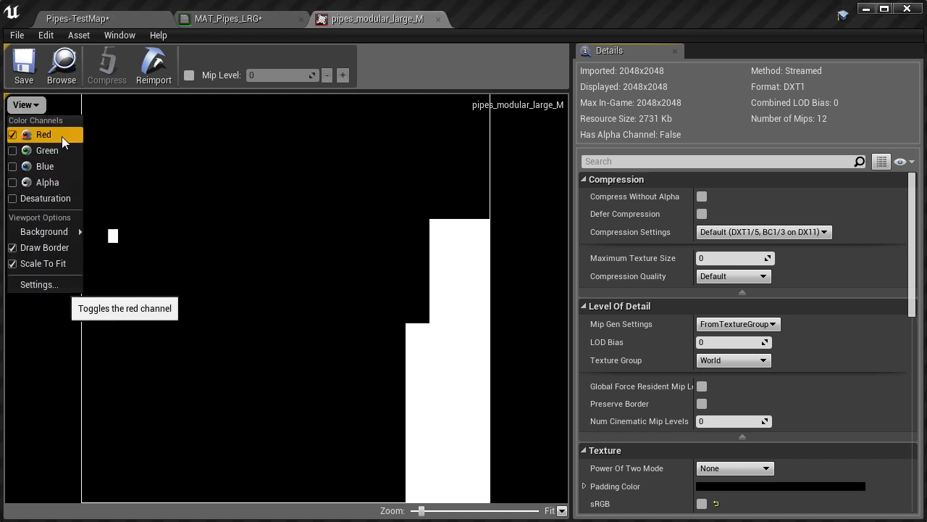
left_click(438, 19)
- Add a Texture Sample below Roughness Intensity and a Lerp node to the graph
left_click(456, 267)
right_click_drag(738, 300, 591, 244)
scroll(591, 244, "up", 1)
left_click_drag(516, 205, 501, 312)
right_click(493, 261)
type("linear")
left_click(562, 366)
- Wire the mask's red channel to Lerp Alpha, Multiply to A and the texture to B
right_click_drag(501, 312, 494, 362)
left_click_drag(253, 170, 482, 294)
left_click_drag(500, 192, 459, 192)
left_click_drag(482, 209, 498, 329)
left_click_drag(337, 162, 499, 346)
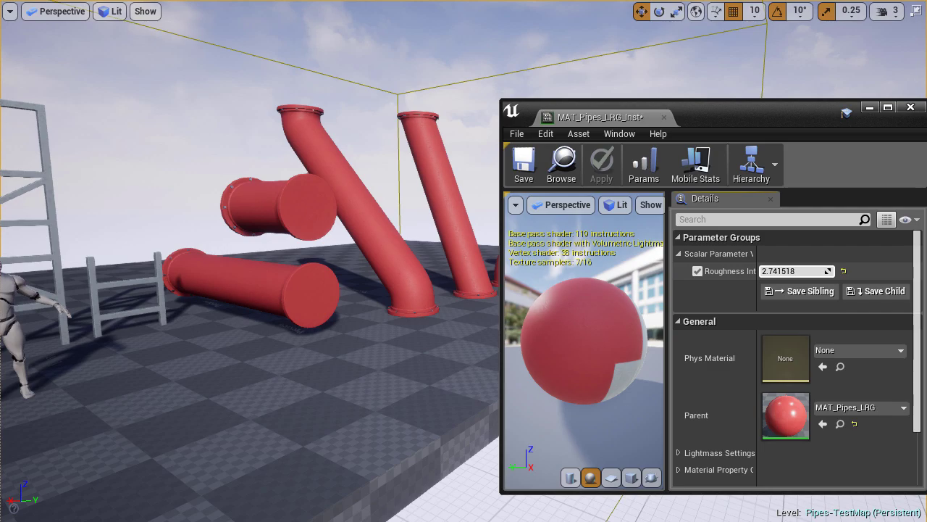
- Set the instance's Roughness Intensity to 1.5 and save it
mouse_move(795, 270)
left_mouse_down()
mouse_move(747, 271)
mouse_move(804, 271)
mouse_move(738, 271)
mouse_move(805, 271)
mouse_move(777, 271)
left_mouse_up()
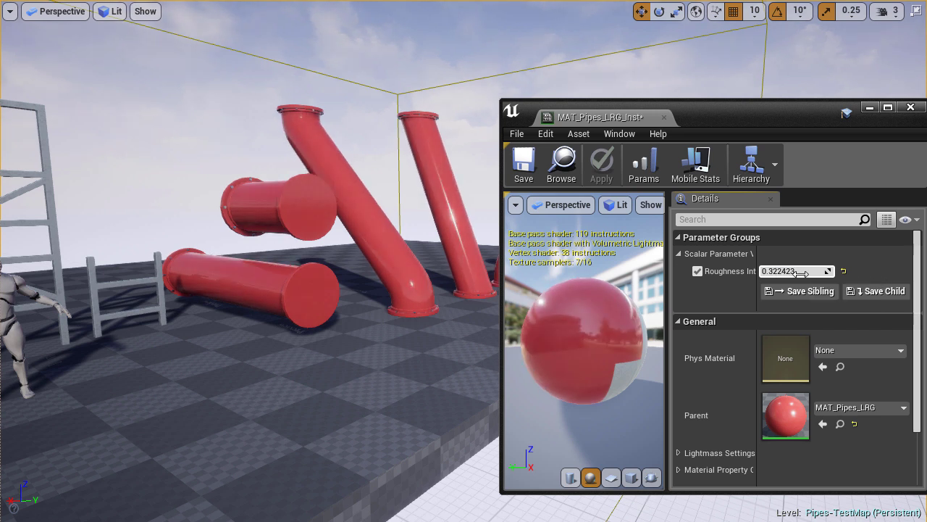
type(".5")
key("Return")
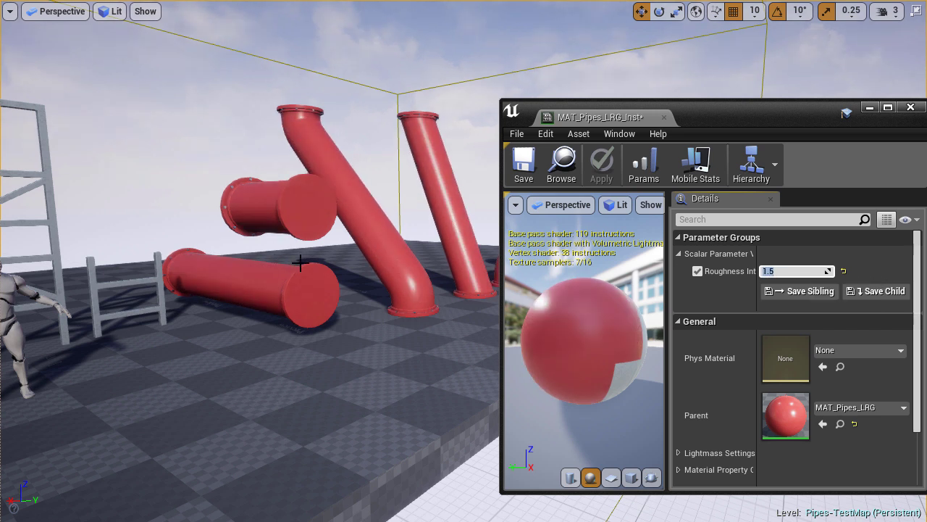
left_click_drag(323, 262, 322, 206)
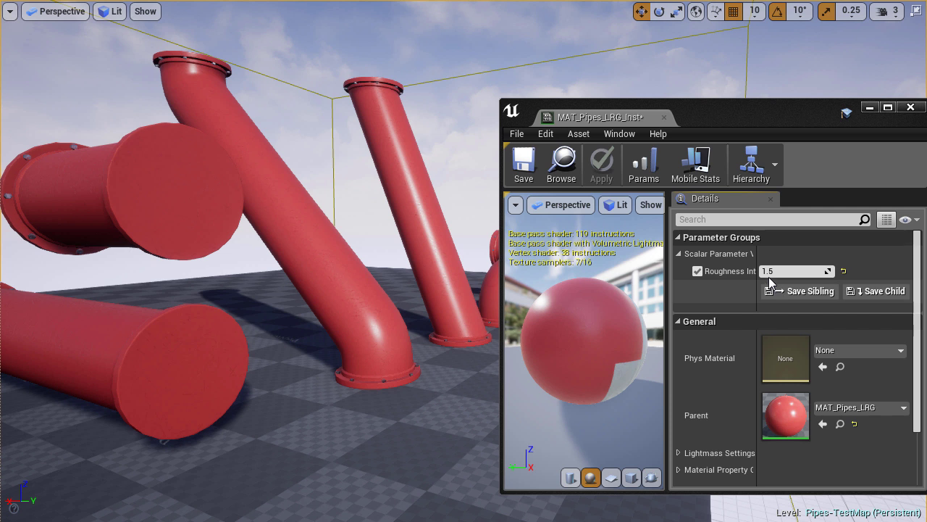
left_click(523, 166)
left_click(910, 107)
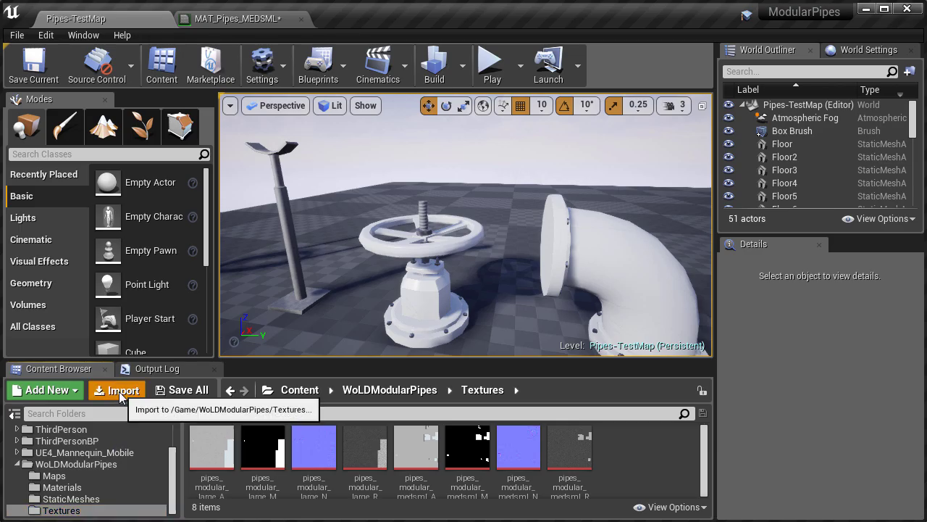
- Import pipes_Mask.tga into Textures and assign it to the mask Texture Sample
left_click(118, 392)
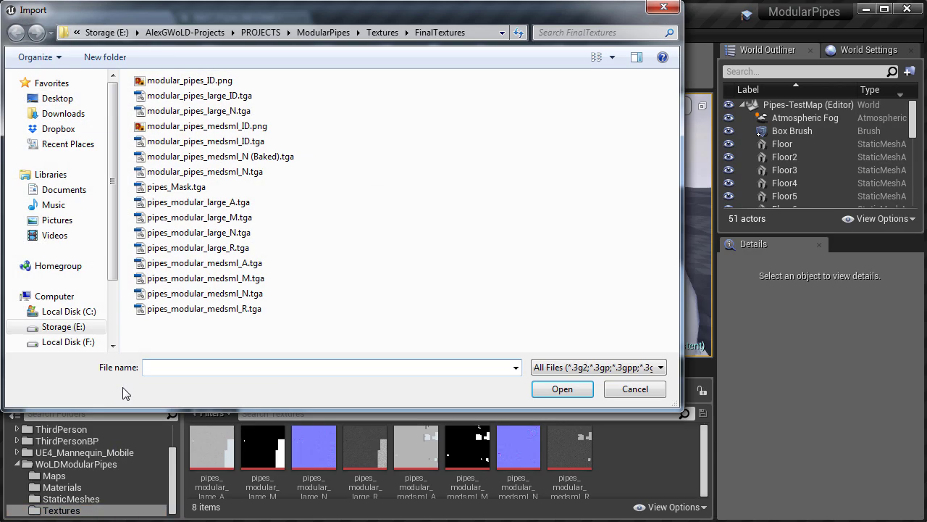
left_click(190, 187)
left_click(574, 389)
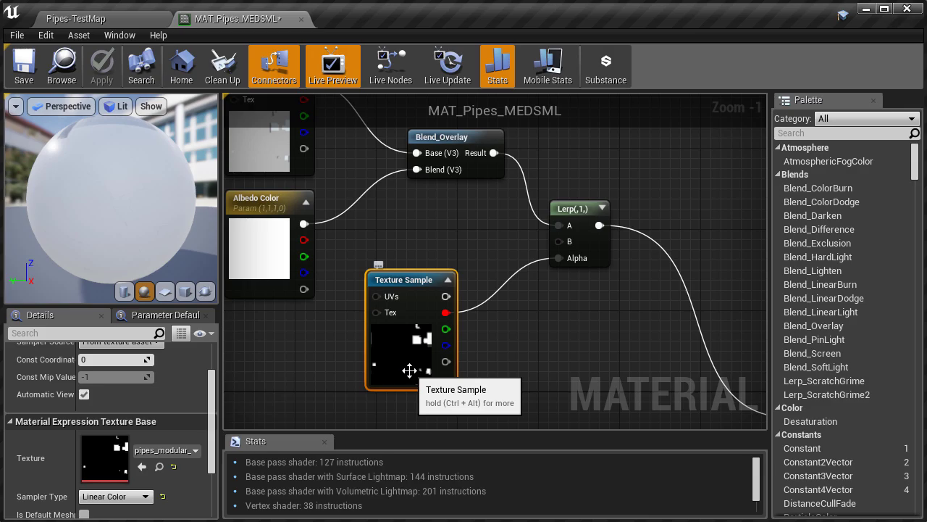
left_click(142, 467)
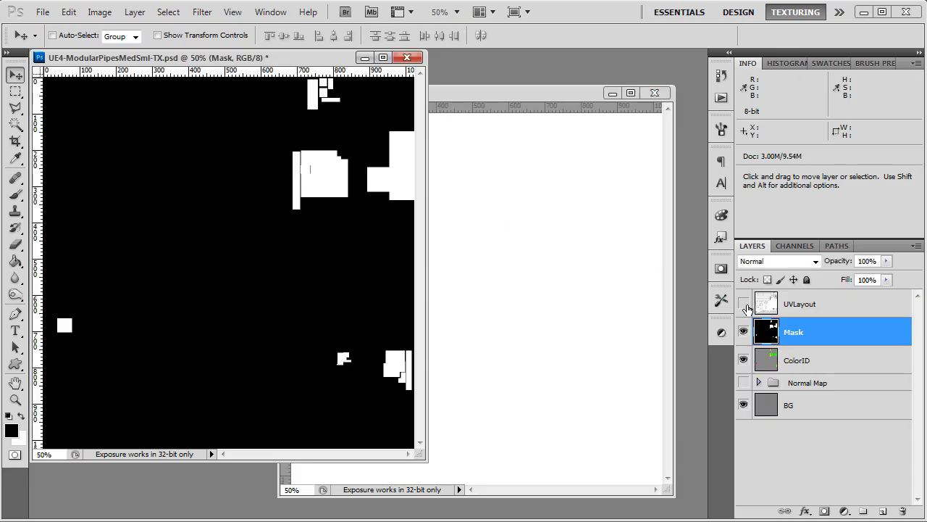
- Paste the Mask layer contents into the Red channel of the Untitled-1 document
left_click(769, 331, "ctrl")
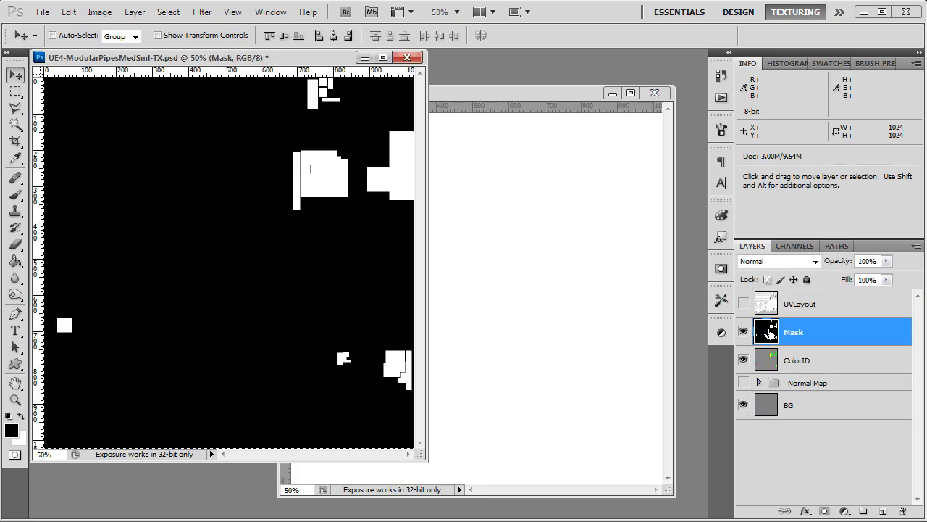
left_click(577, 293)
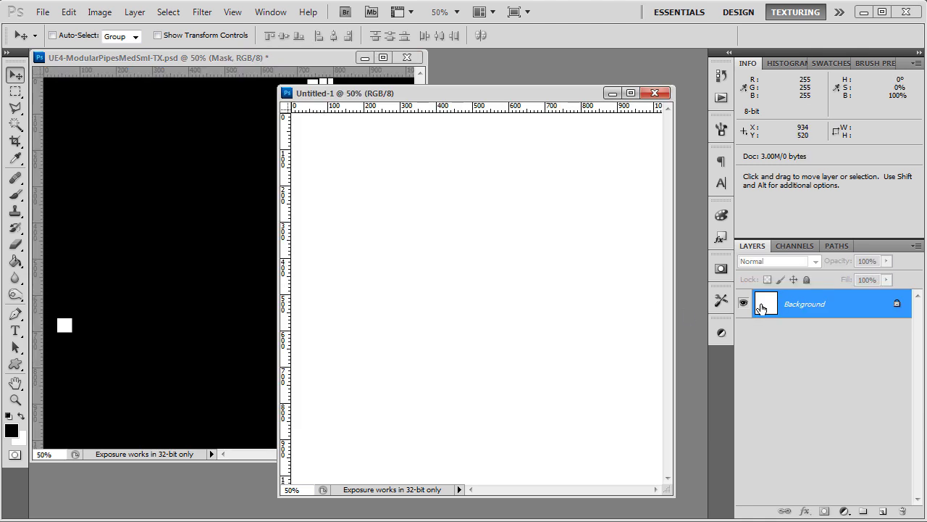
left_click(797, 247)
left_click(795, 292)
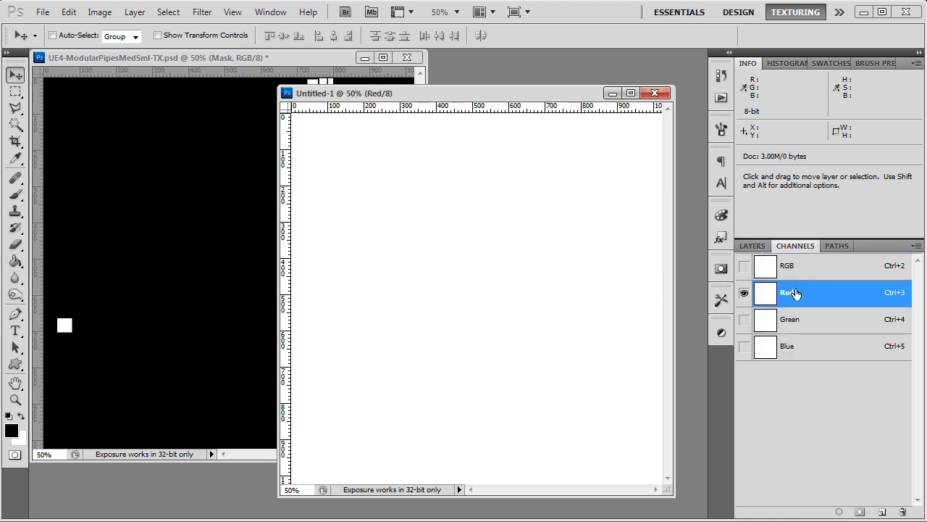
key("ctrl+v")
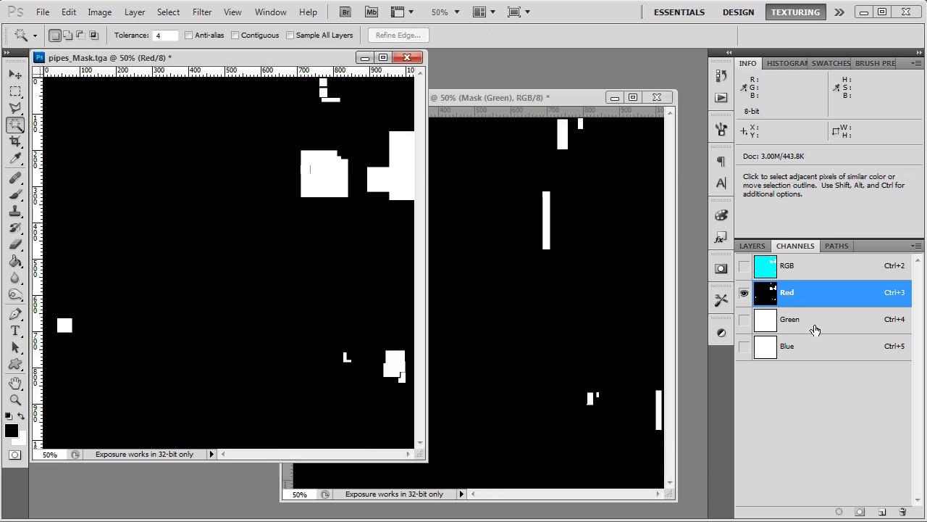
- Paste a mask into the Green channel, check each channel, and view the RGB composite
left_click(814, 326)
key("ctrl+v")
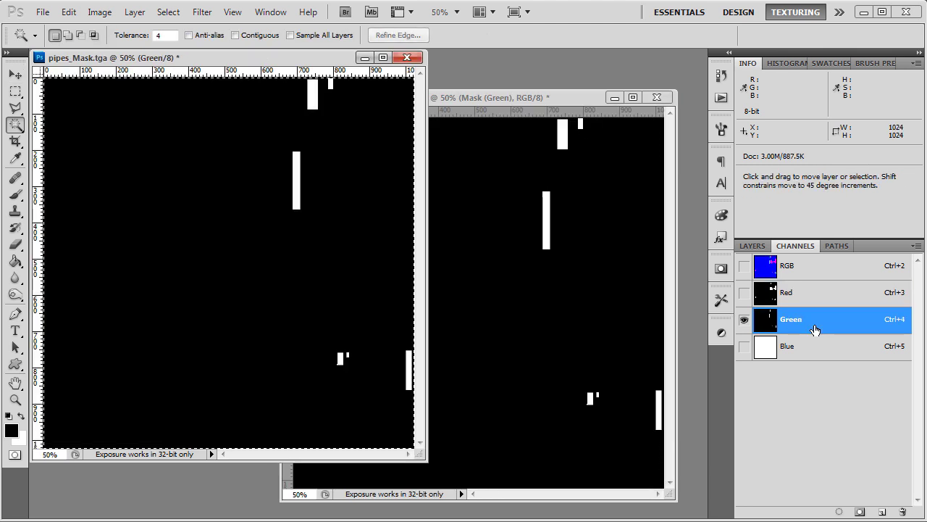
left_click(744, 293)
left_click(745, 319)
left_click(745, 320)
left_click(744, 293)
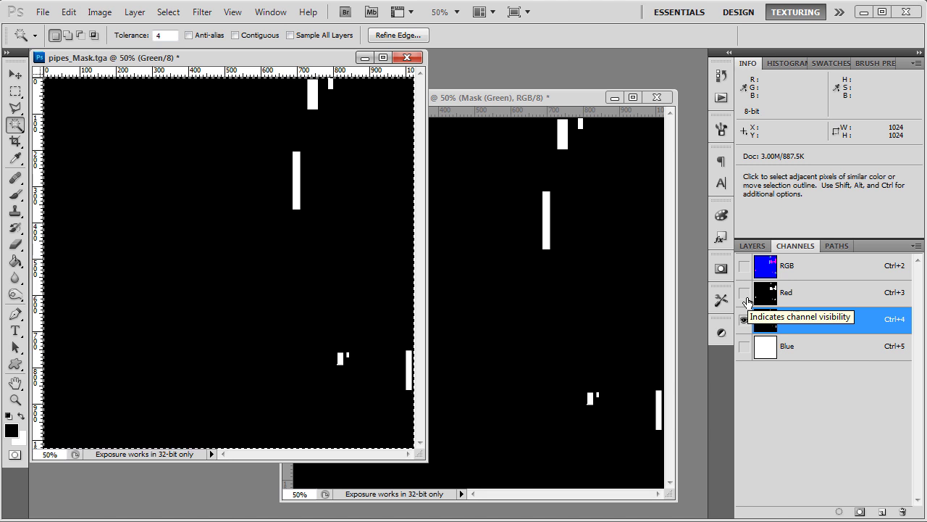
left_click(787, 266)
left_click(753, 246)
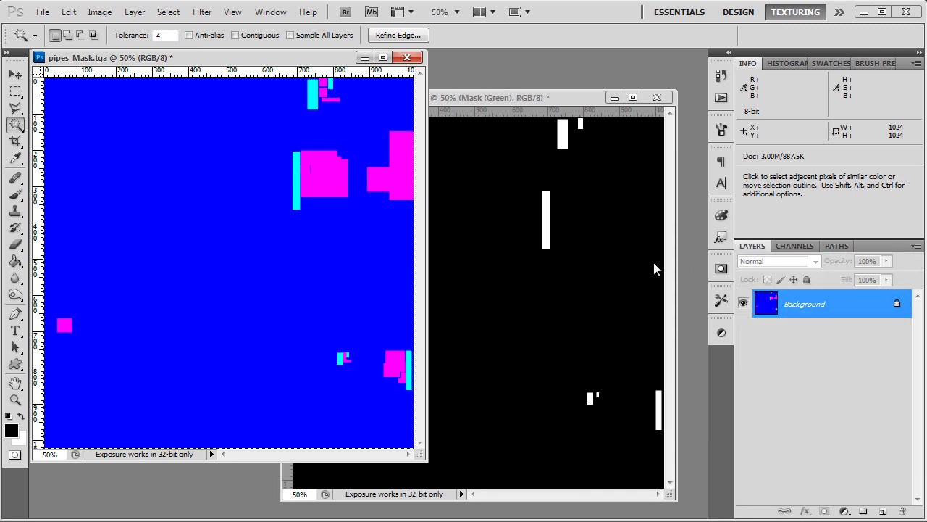
- Import pipes_Mask.tga into the project's Textures folder
key("v")
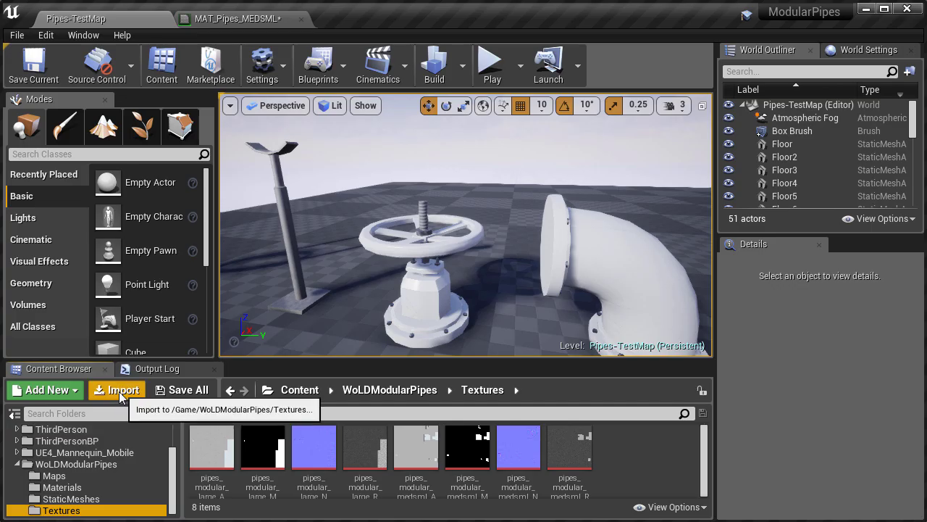
left_click(120, 389)
left_click(197, 188)
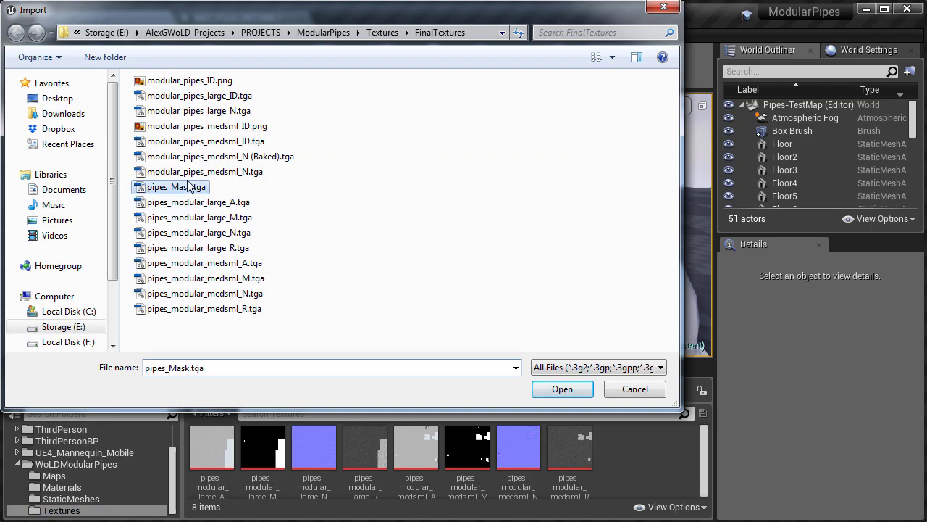
left_click(568, 391)
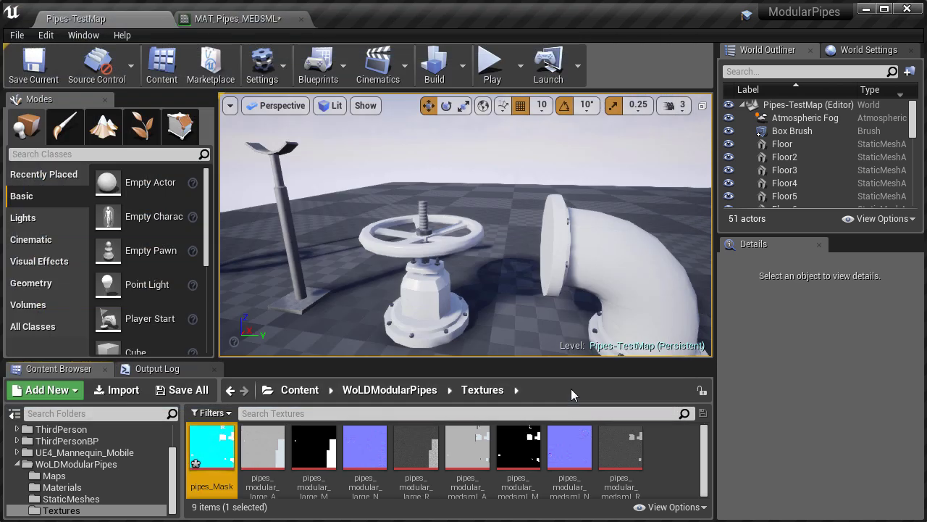
- Set pipes_Mask compression to Masks (no sRGB), save it, and return to Pipes-TestMap
double_click(209, 448)
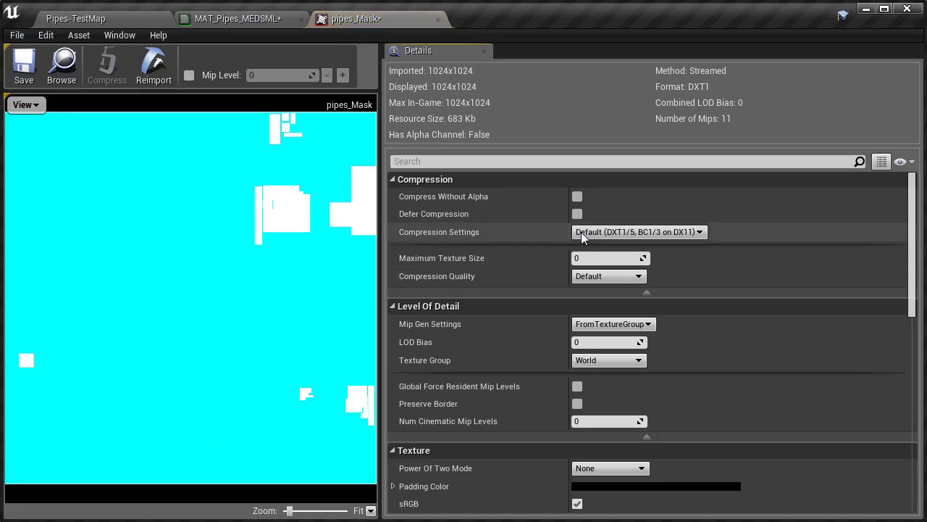
left_click(623, 232)
left_click(614, 263)
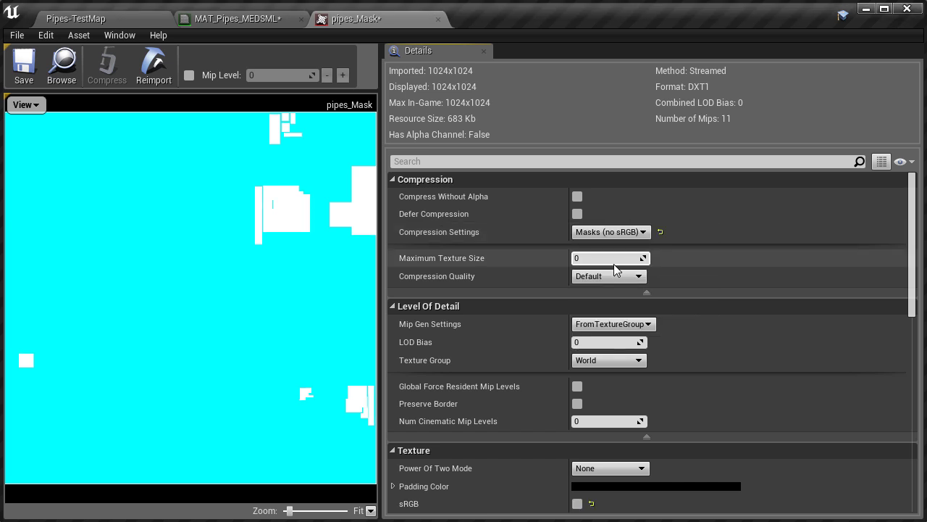
left_click(24, 65)
left_click(438, 20)
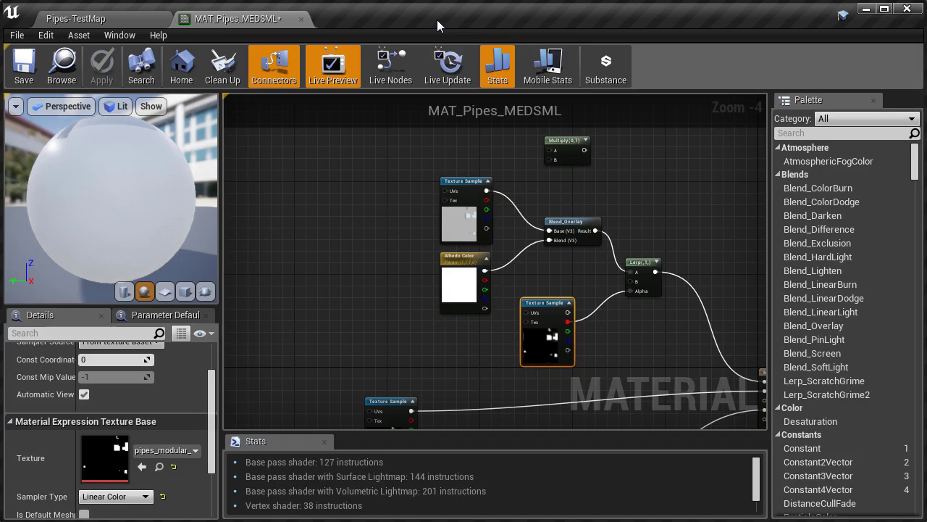
left_click(133, 22)
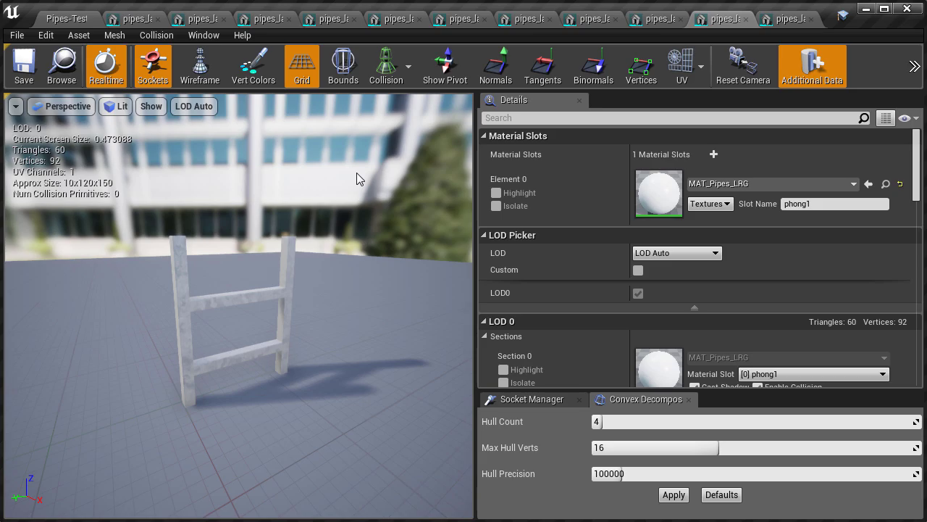
- Add a 26DOP simplified collision to the ladder mesh, then remove it again
left_click(154, 35)
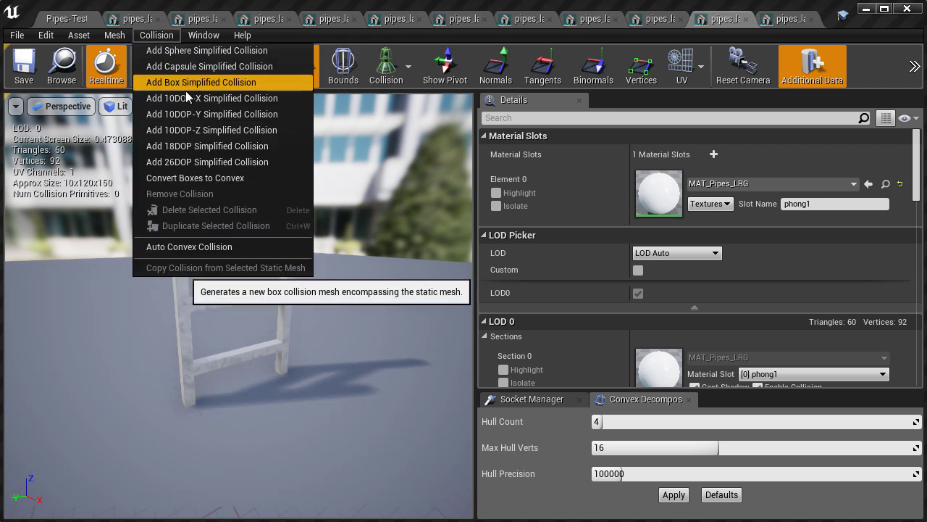
left_click(216, 162)
left_click_drag(216, 162, 299, 196)
left_click(302, 214)
left_click_drag(182, 394, 27, 396)
key("ctrl+z")
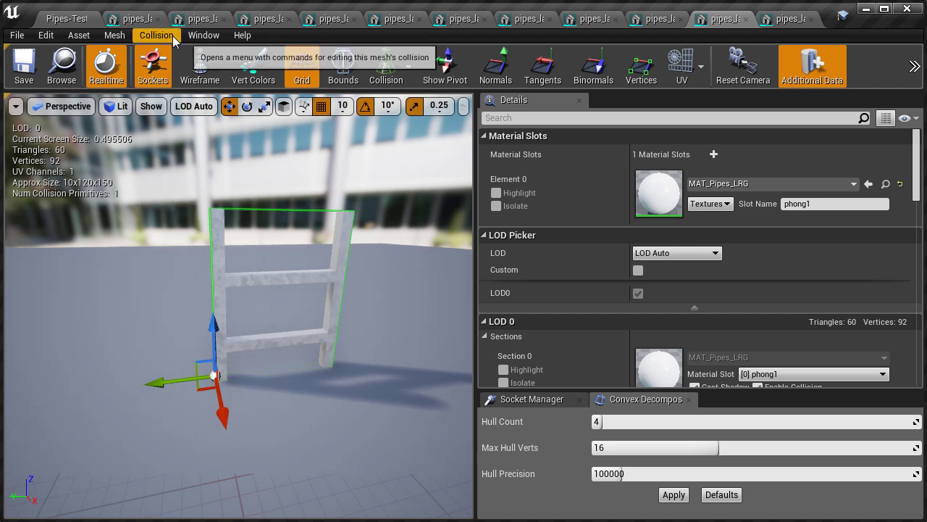
left_click(157, 35)
left_click(185, 193)
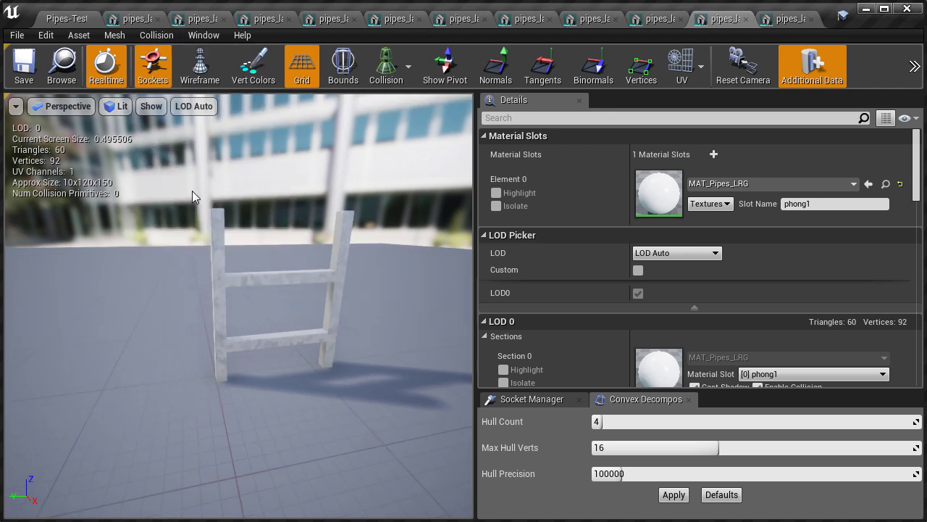
- Generate Auto Convex Collision on the small ladder, producing four convex hulls
left_click(171, 36)
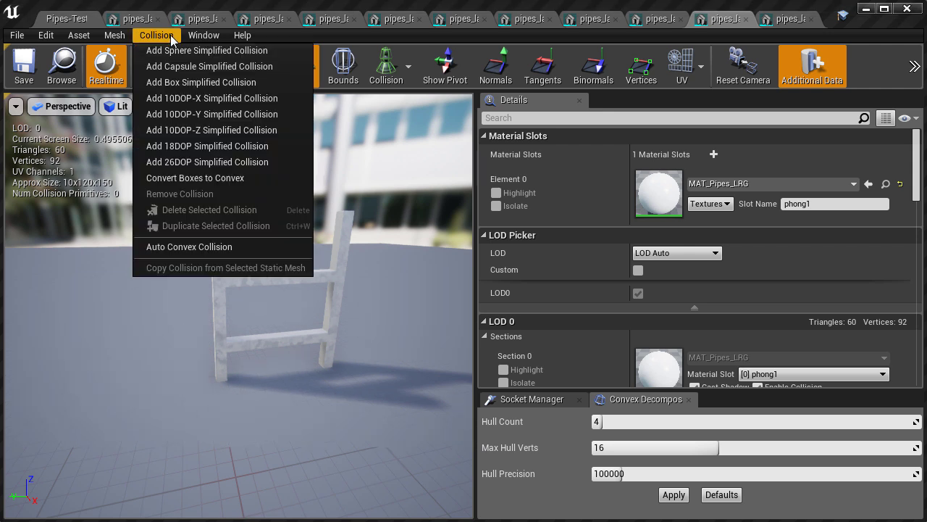
left_click(212, 247)
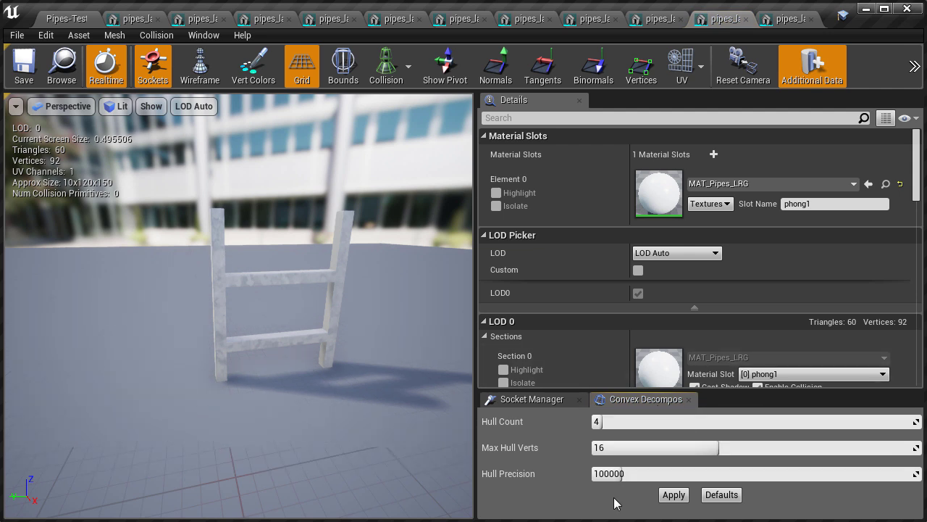
left_click(673, 495)
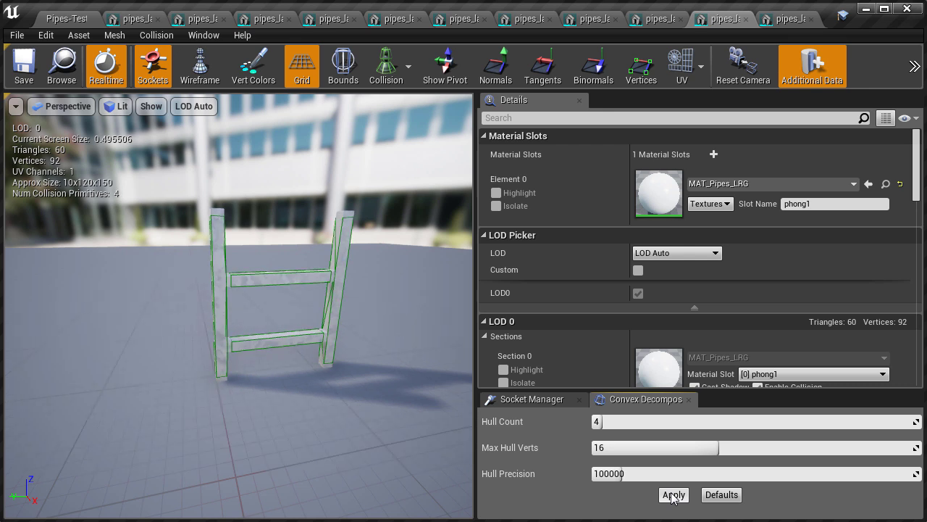
left_click_drag(311, 317, 299, 280)
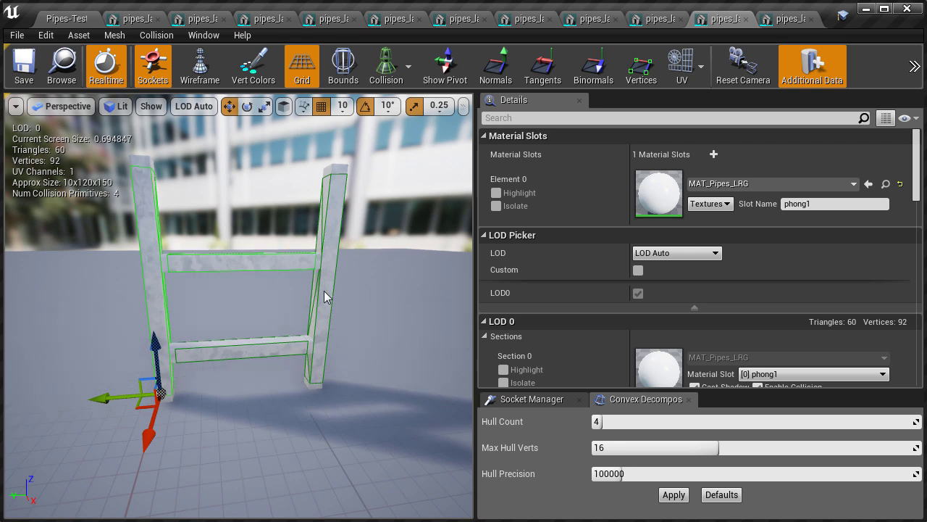
scroll(290, 355, "down", 5)
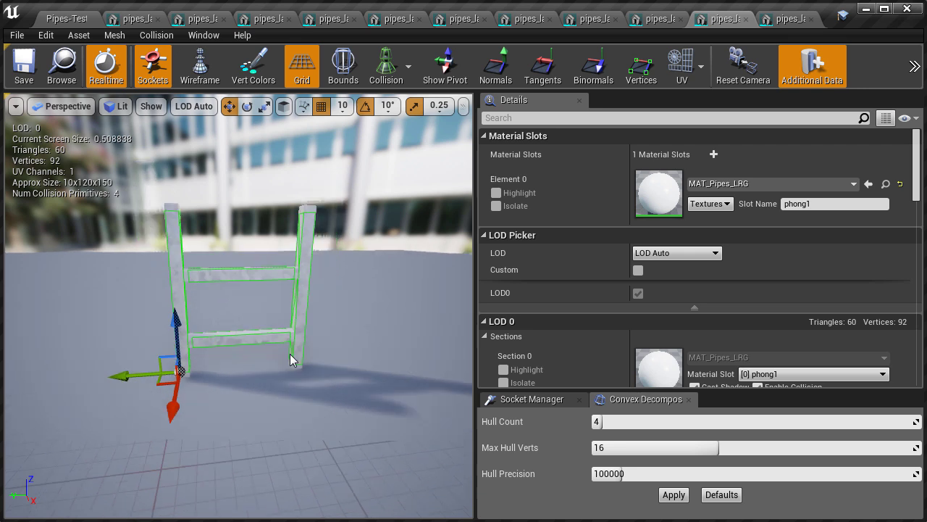
left_click_drag(126, 345, 170, 345)
scroll(188, 382, "up", 4)
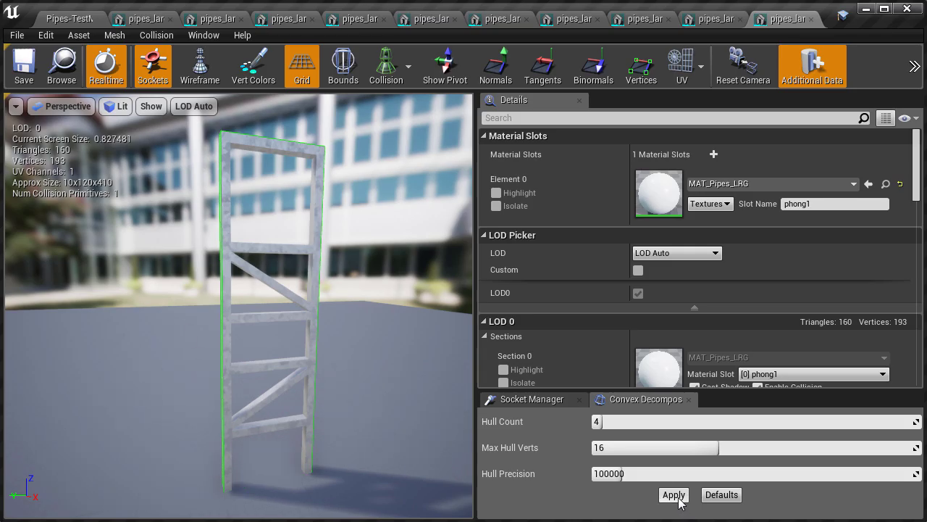
- Regenerate the tall rack's convex hulls, then rebuild them at Hull Precision 300000
left_click(674, 494)
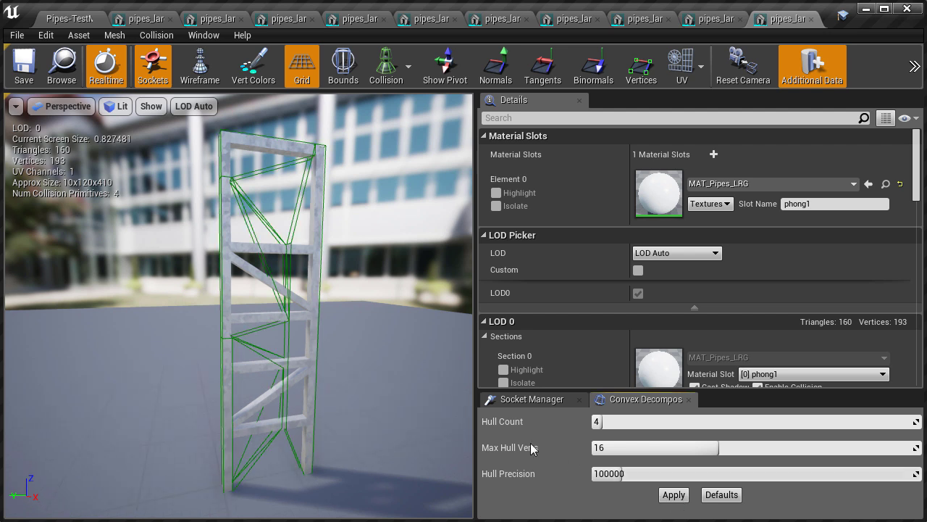
left_click_drag(326, 362, 232, 362)
left_click(600, 473)
left_click(599, 473)
type("3")
left_click(673, 495)
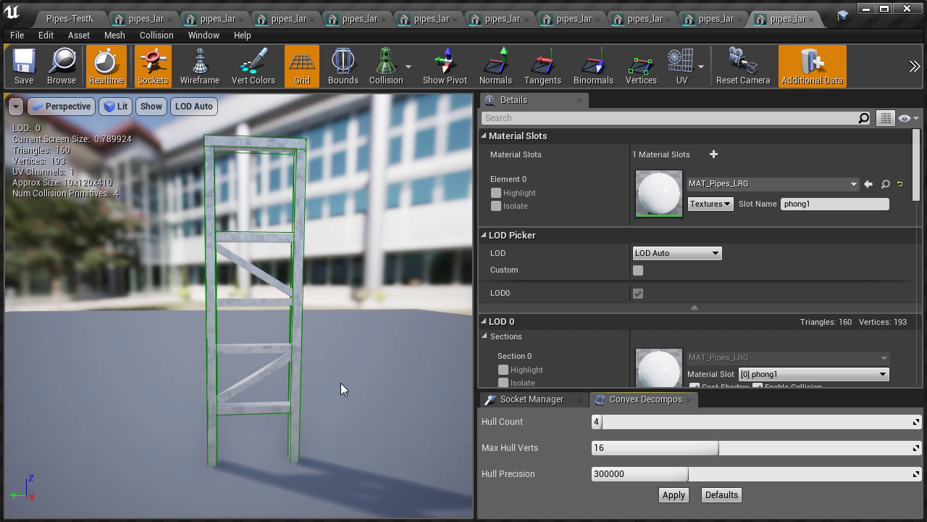
left_click_drag(296, 310, 268, 312)
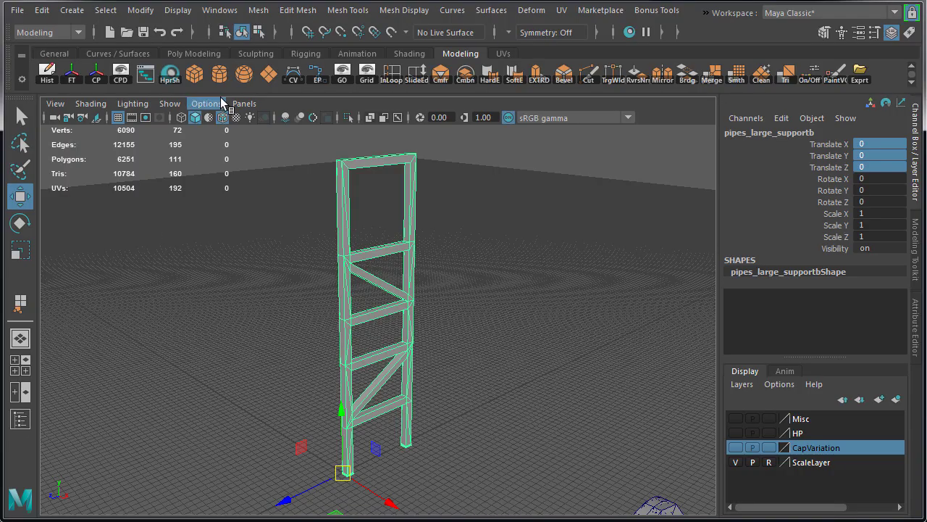
left_click(372, 270)
- Size the proxy cube to width 10 and depth 100 and snap it onto the rack leg
scroll(493, 400, "up", 3)
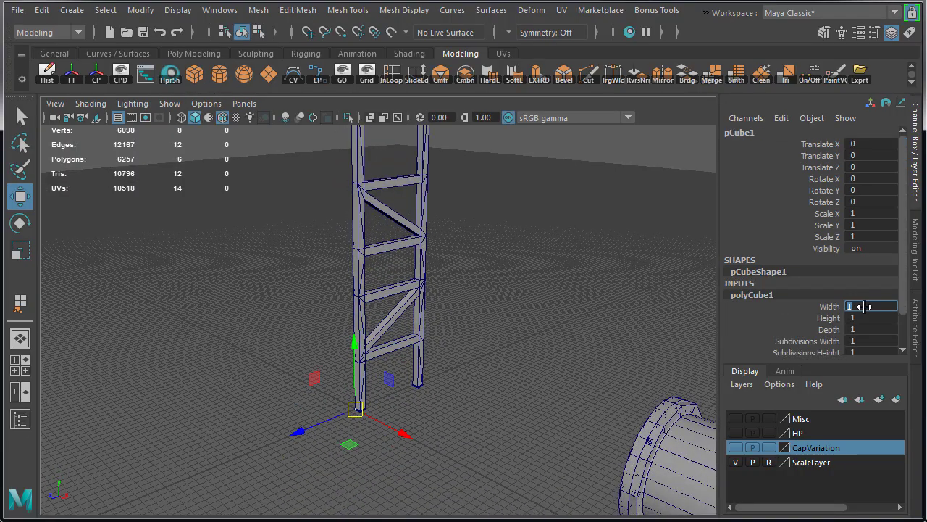
left_click(862, 329)
type("10")
left_click(865, 317)
type("100")
key("Return")
left_click_drag(388, 428, 321, 363, "alt")
scroll(321, 362, "up", 3)
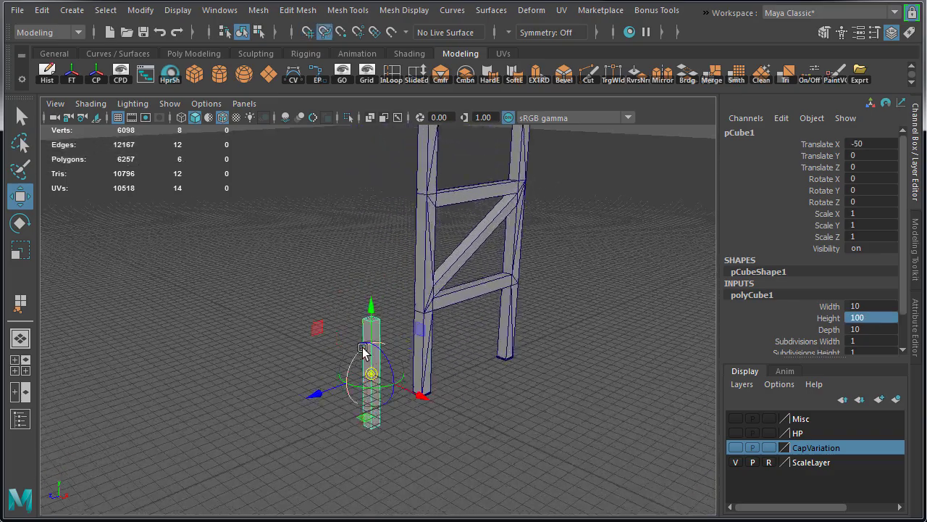
scroll(429, 456, "up", 5)
left_click_drag(429, 455, 468, 378, "alt")
- Adjust the box's bottom and top vertices to fit the rack leg
scroll(478, 375, "up", 3)
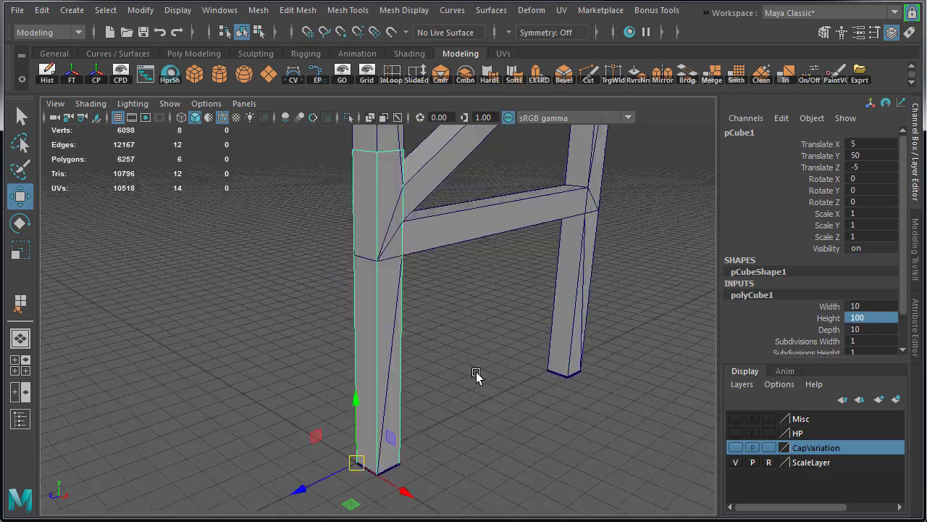
scroll(385, 381, "up", 3)
scroll(385, 382, "down", 3)
right_click_drag(283, 237, 210, 236)
left_click_drag(385, 299, 311, 366)
scroll(311, 366, "down", 2)
left_click_drag(397, 132, 377, 152)
key("f")
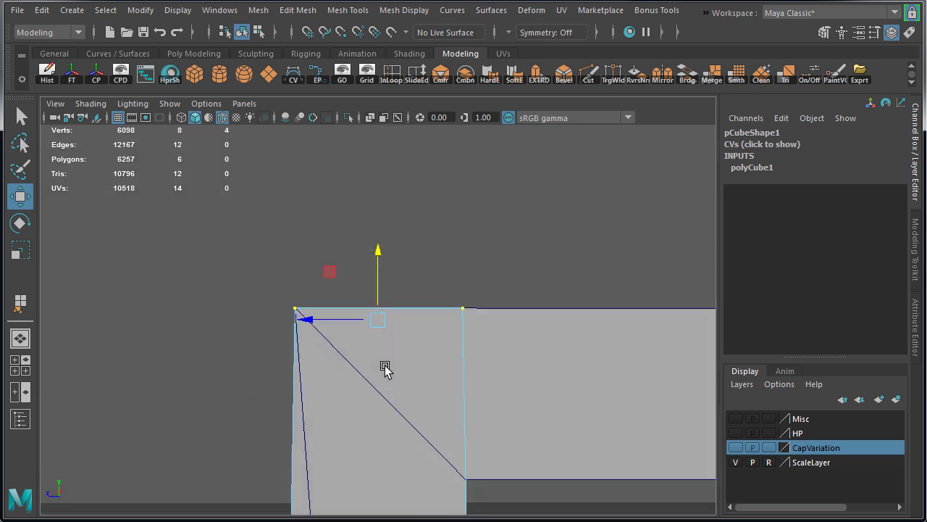
right_click_drag(455, 191, 497, 176)
scroll(383, 263, "down", 6)
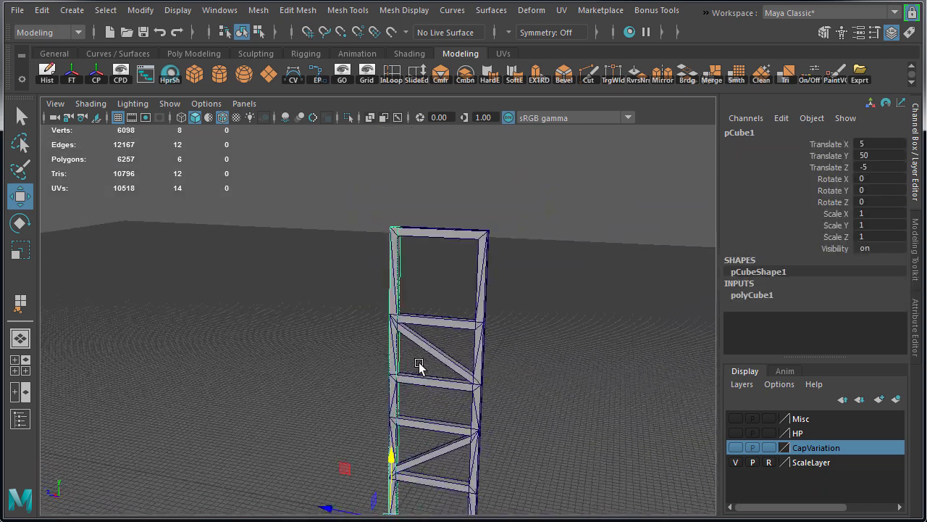
- Duplicate the collision box onto the next rack at Translate Z -115
key("ctrl+d")
left_click_drag(358, 438, 393, 445)
key("f")
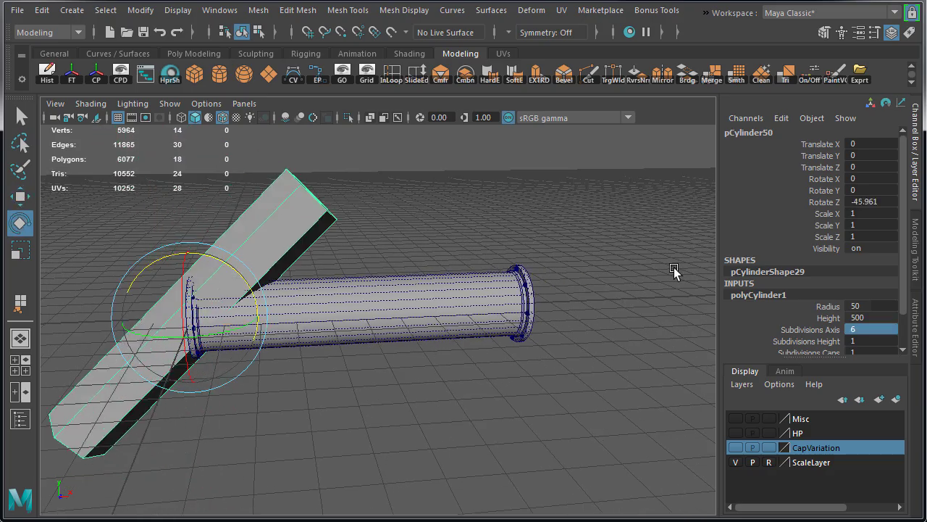
- Rotate the six-sided cylinder 90 on Z and slide it along the large pipe
double_click(878, 201)
type("90")
key("Return")
key("w")
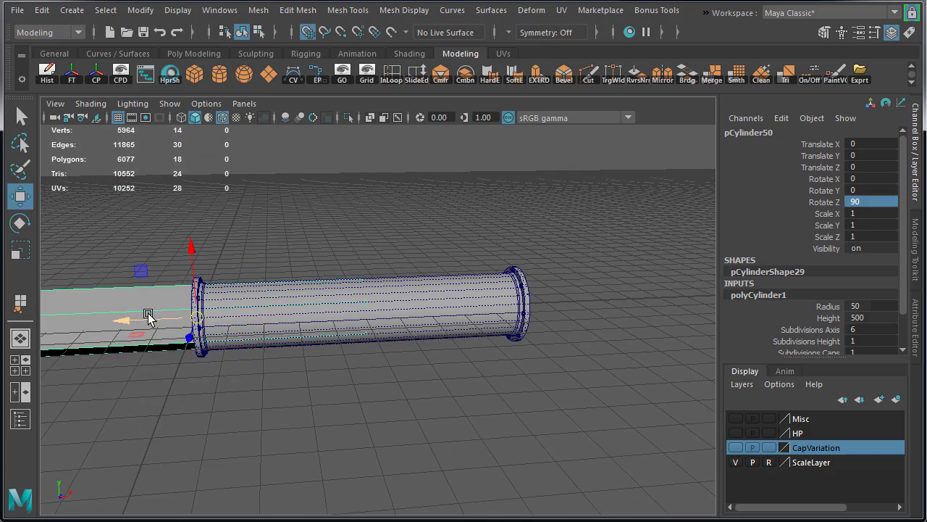
left_click_drag(150, 315, 444, 319)
key("4")
key("5")
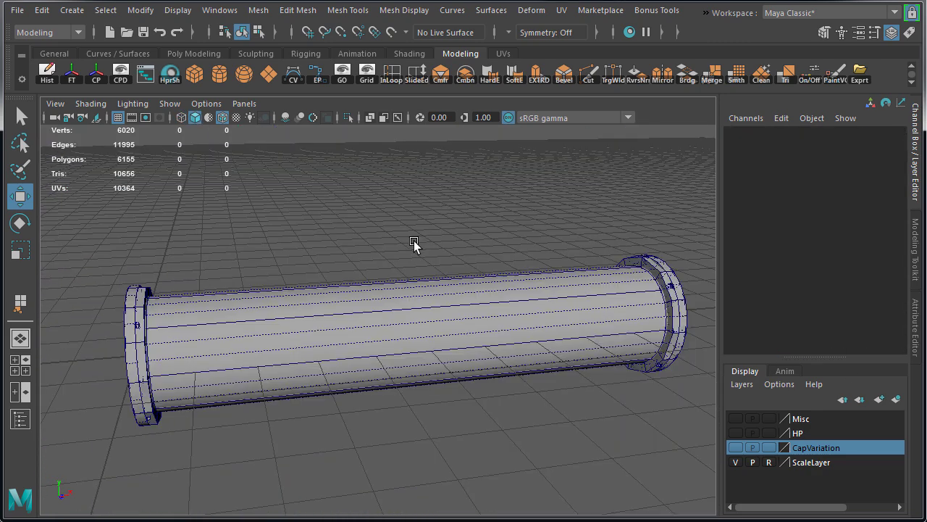
- Rename the left end-cap cylinder to UCX_pipes_large_500_00
left_click(397, 305)
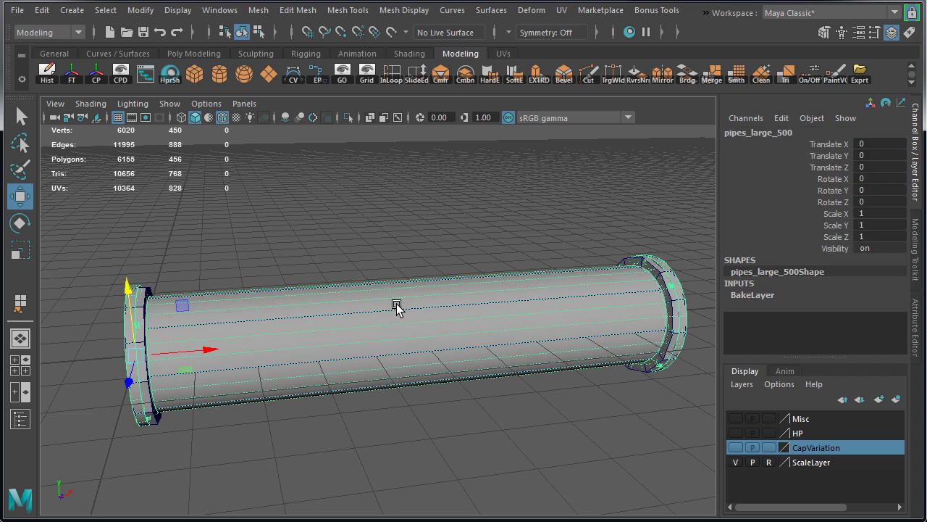
left_click(788, 130)
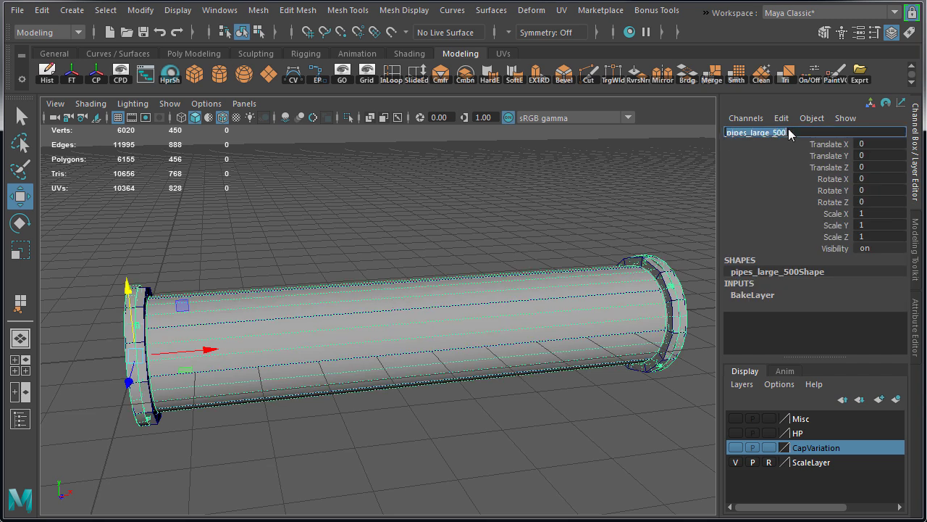
left_click(145, 303)
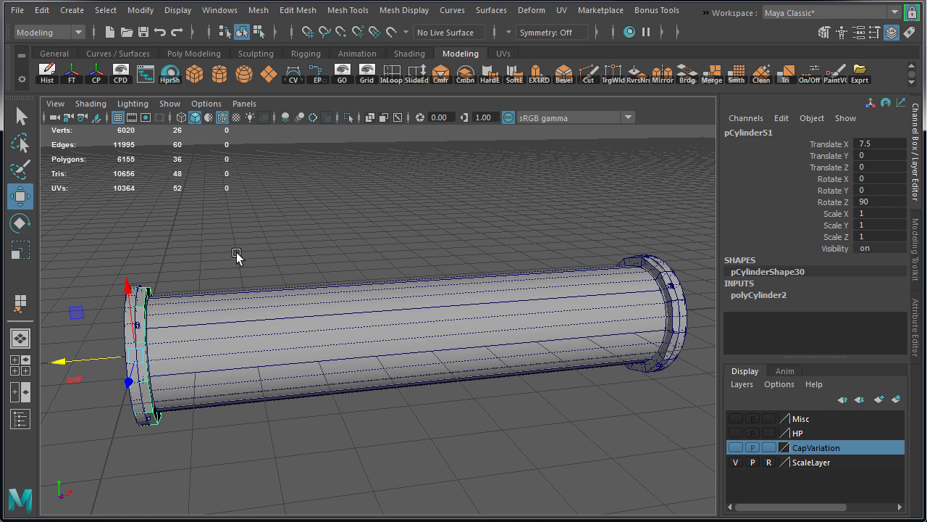
left_click(776, 133)
type("UCX_pipes_large_500")
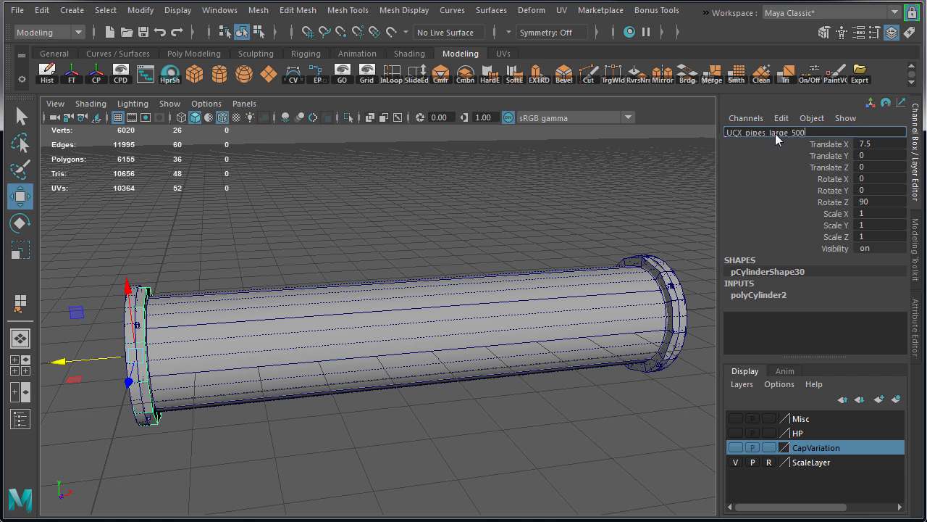
type("_00")
key("Return")
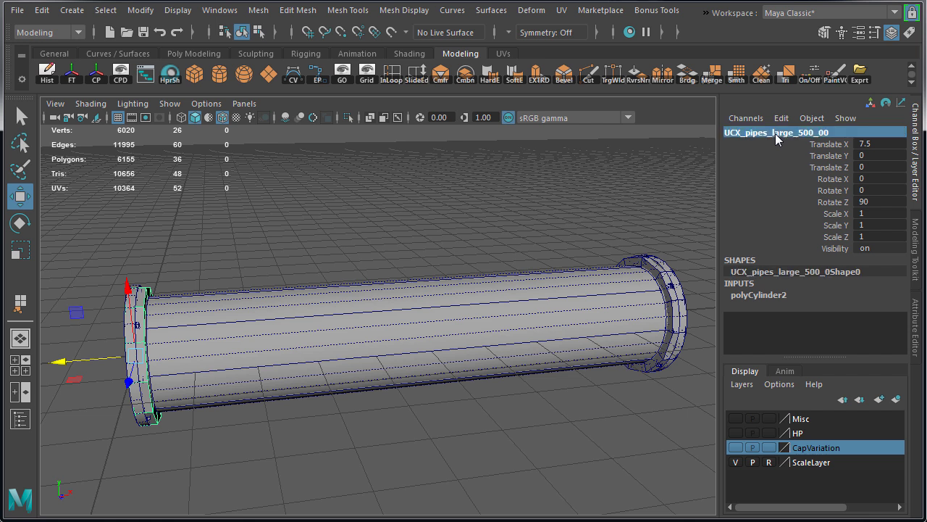
double_click(775, 133)
key("ctrl+c")
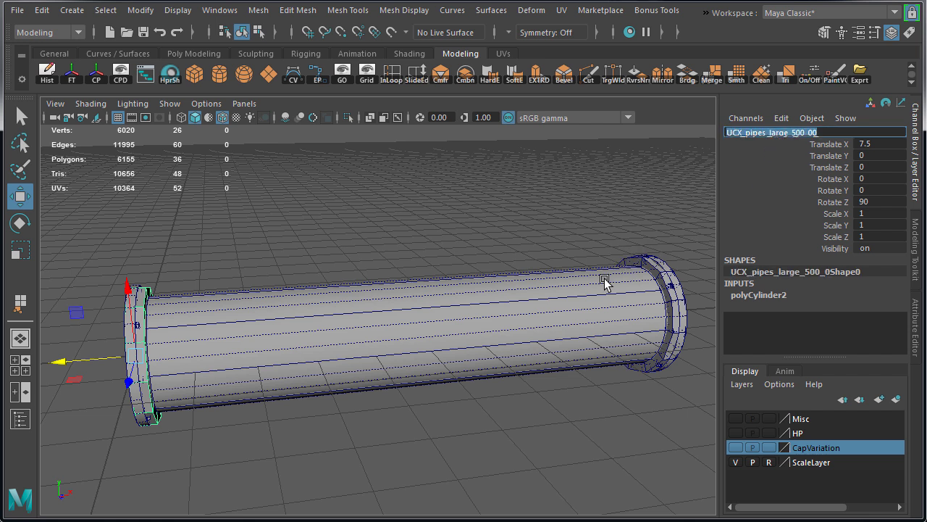
left_click(569, 285)
- Rename the middle and right collision cylinders to UCX_pipes_large_500_01 and _02
left_click(507, 303)
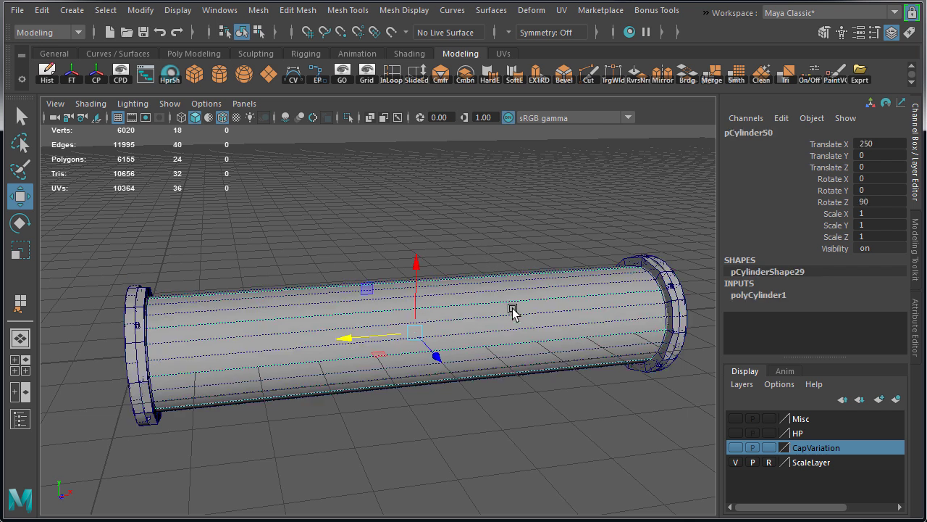
double_click(814, 133)
key("ctrl+v")
key("BackSpace")
type("1")
key("Return")
key("ctrl+c")
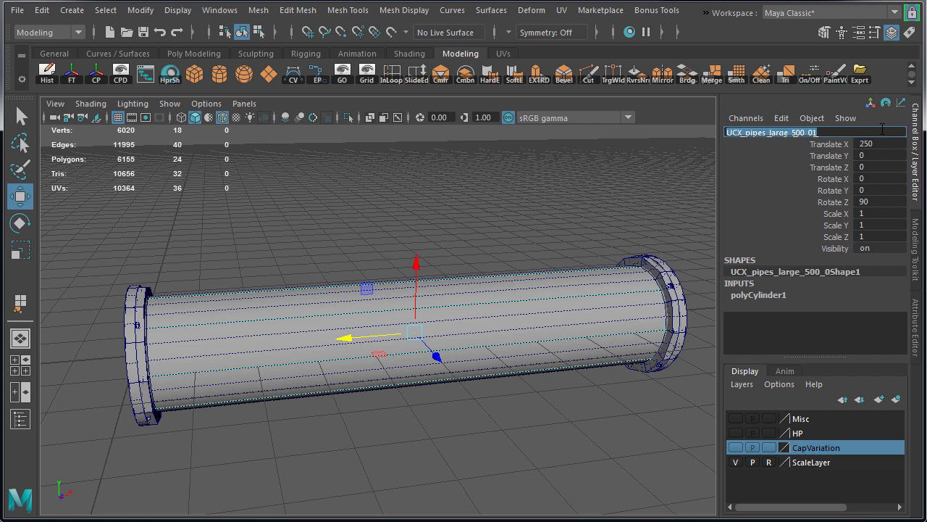
left_click(661, 281)
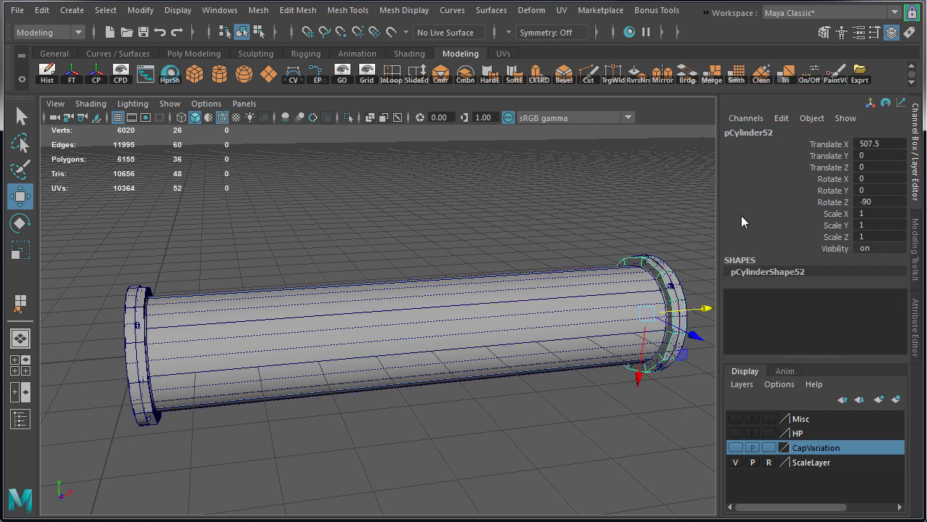
double_click(751, 134)
key("ctrl+v")
key("BackSpace")
type("2")
key("Return")
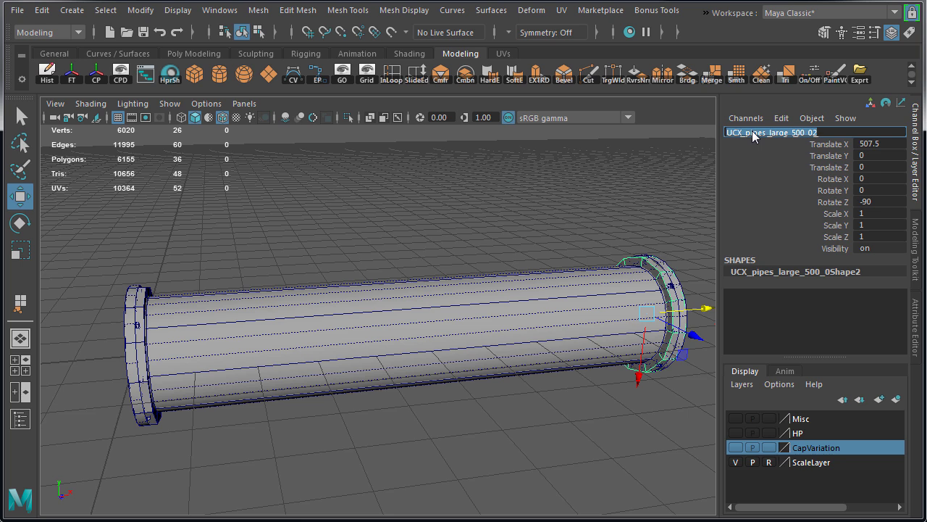
- Export the selected pipe group, overwriting pipes_large_500.fbx
left_click(548, 213)
left_click_drag(86, 210, 689, 416)
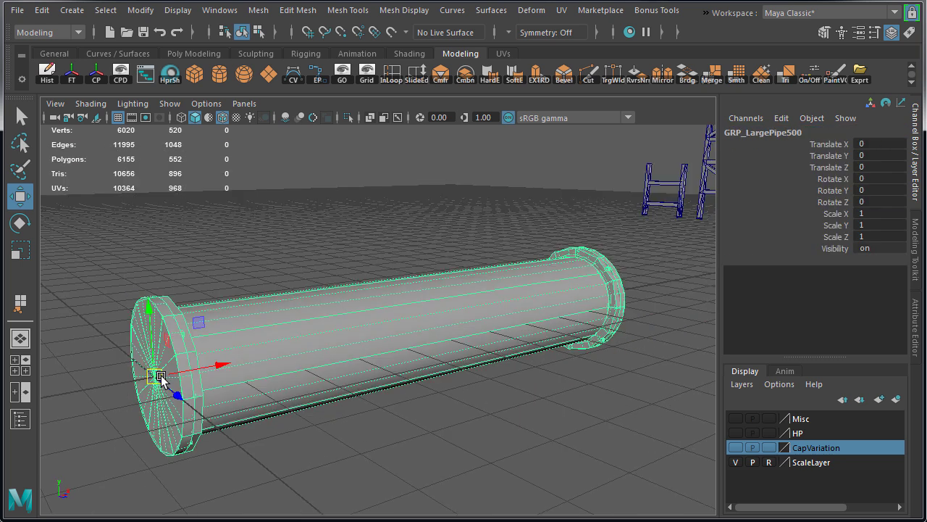
left_click_drag(464, 372, 617, 159, "alt")
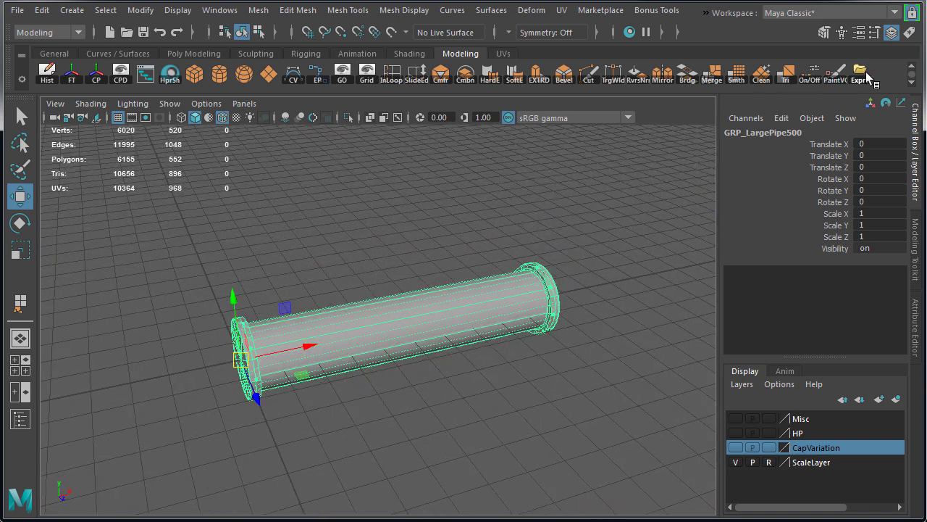
left_click(860, 72)
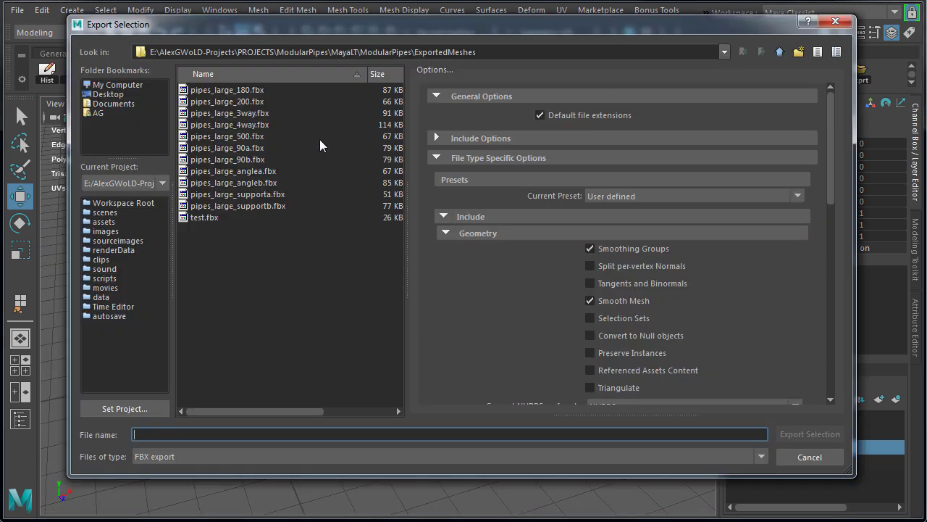
double_click(227, 136)
left_click(431, 270)
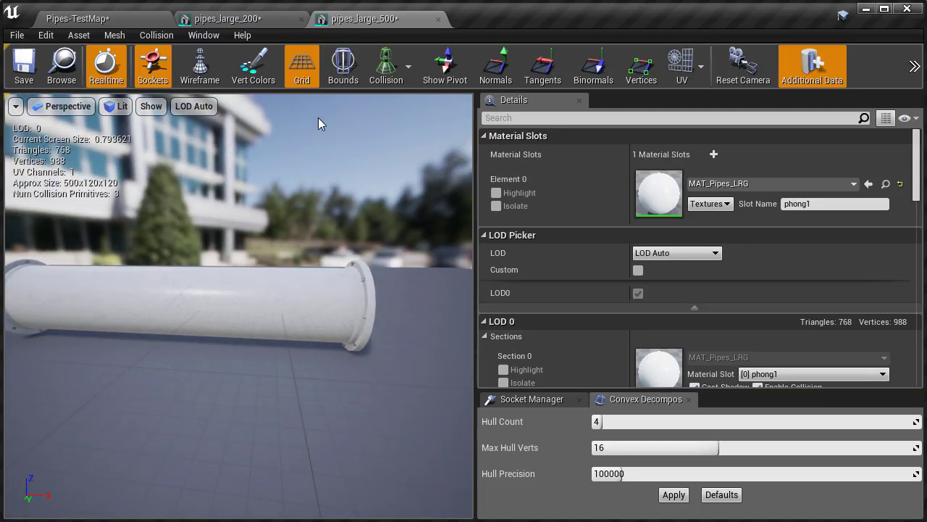
- Show the pipe's simple collision, then place a 4way junction and pipes_large_200 in the test level
left_click(386, 66)
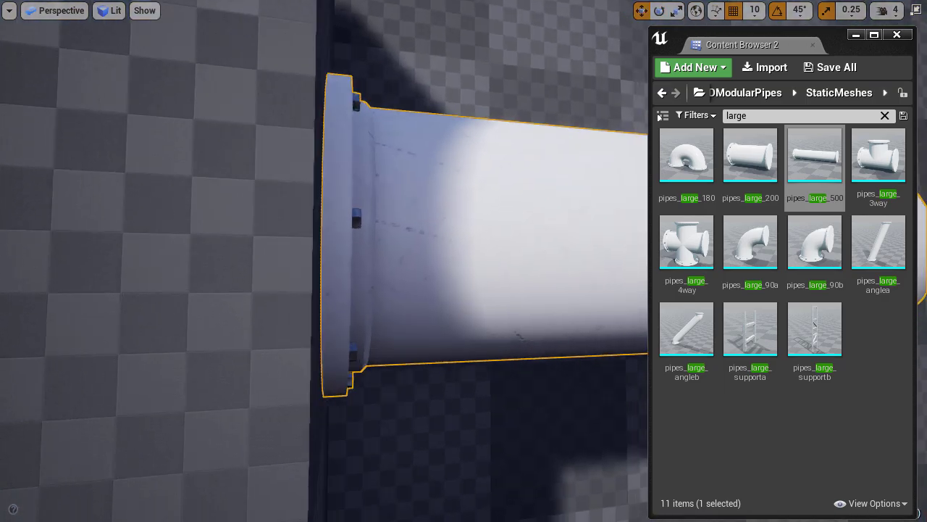
scroll(325, 261, "down", 6)
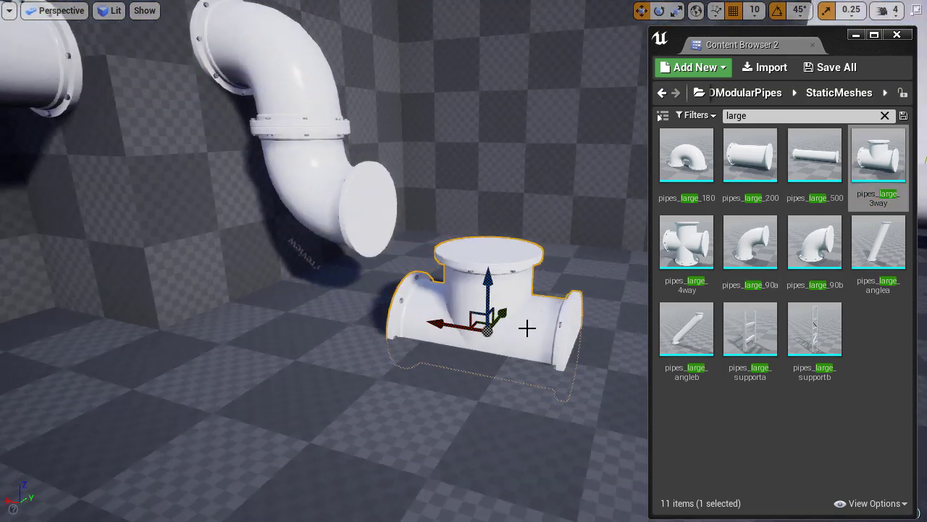
key("Delete")
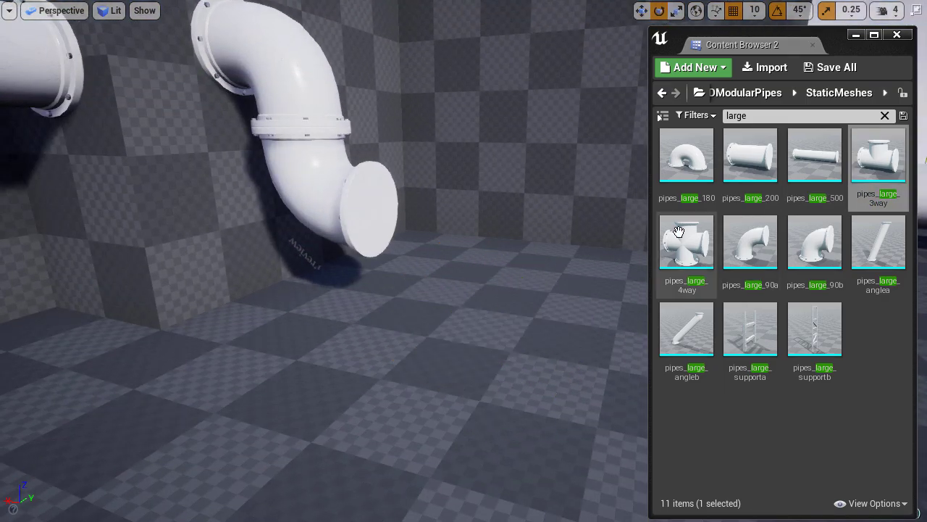
left_click_drag(687, 242, 393, 290)
key("e")
scroll(239, 263, "up", 2)
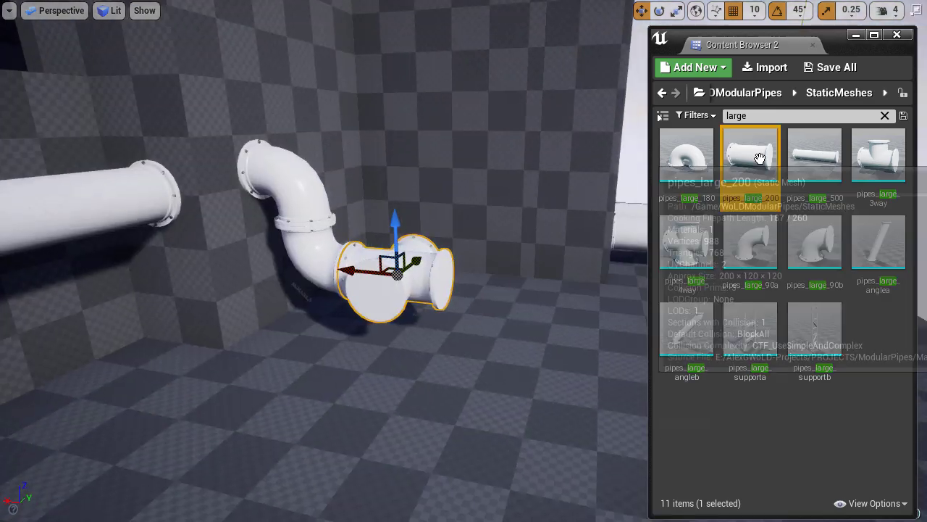
left_click_drag(759, 157, 399, 249)
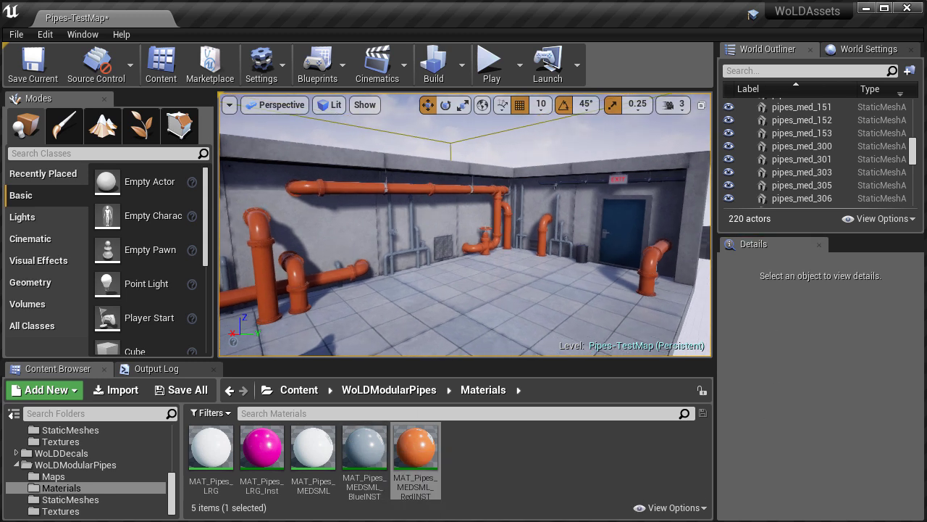
- Inspect MAT_Pipes_MEDSML_BlueINST's Albedo Color, then preview the level full-screen in game view
double_click(365, 456)
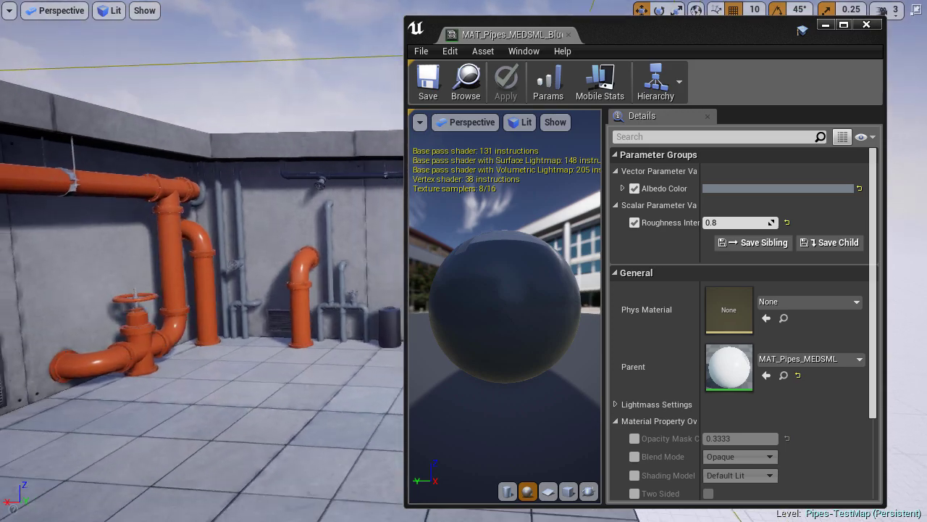
left_click(740, 189)
left_click_drag(818, 190, 484, 34)
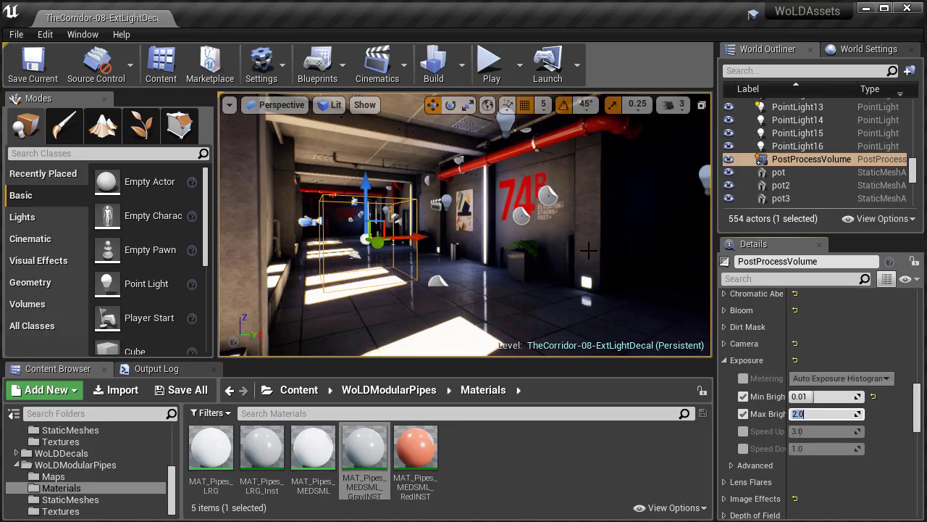
right_click_drag(588, 249, 592, 264)
key("F11")
key("g")
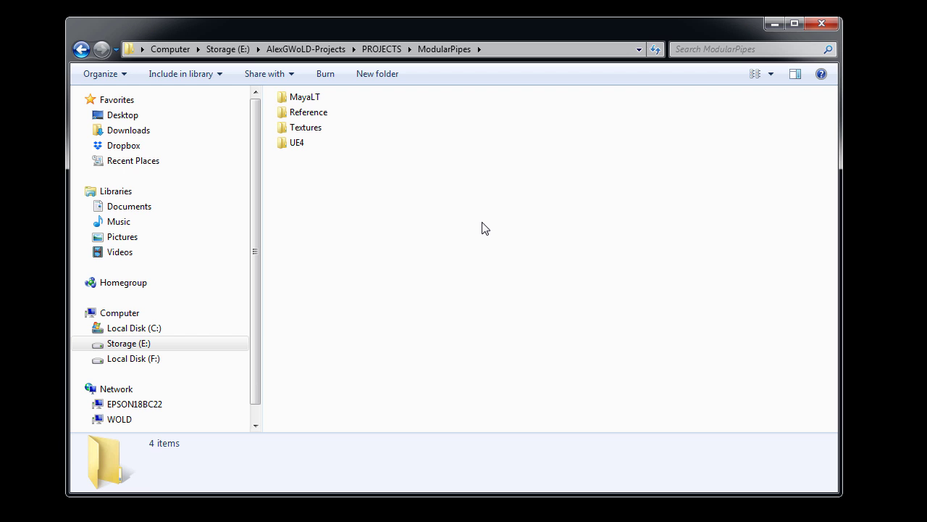
- Create a ModularPipes folder inside PROJECTS and open it
key("BackSpace")
right_click(549, 151)
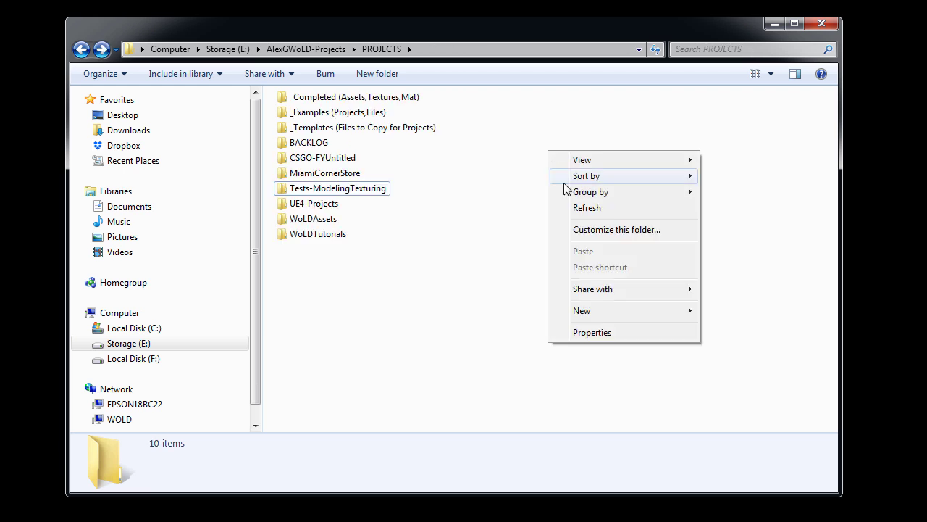
mouse_move(591, 311)
left_click(717, 310)
type("ModularPipes")
key("Return")
double_click(329, 189)
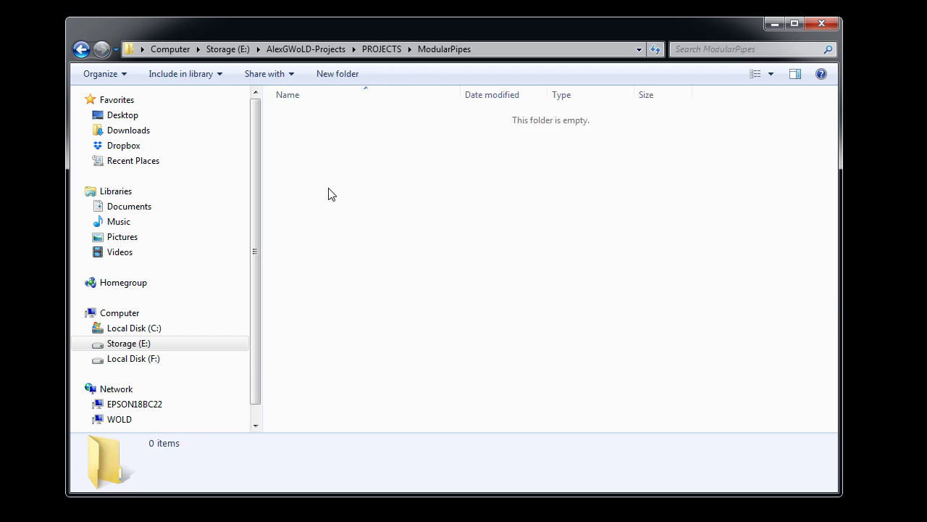
- Create a new subfolder and paste three copies of it
right_click(341, 128)
mouse_move(417, 310)
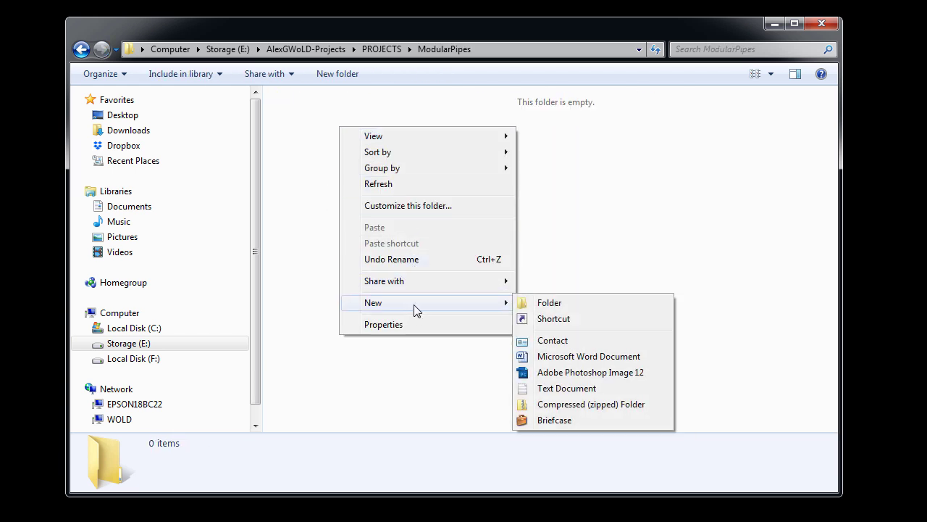
left_click(555, 307)
left_click(464, 246)
left_click(320, 105)
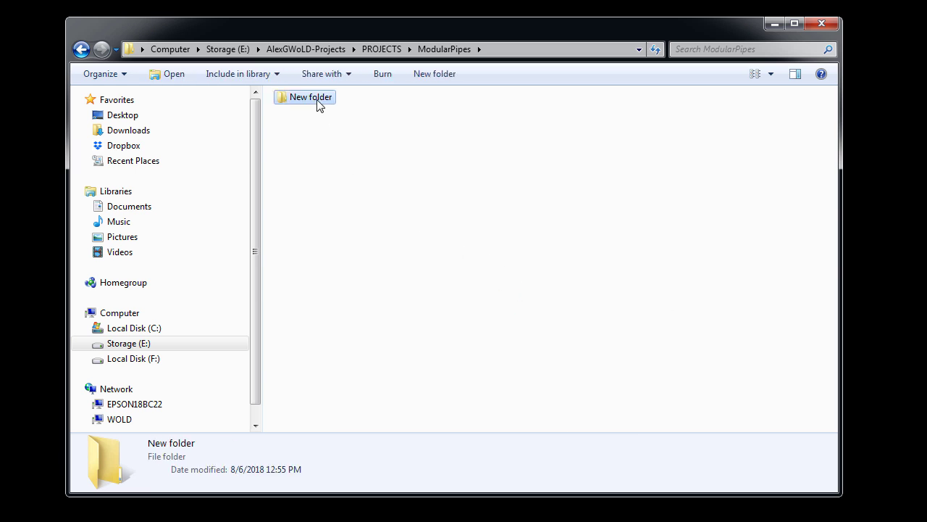
key("ctrl+v")
key("ctrl+v")
key("ctrl+v")
- Rename the first two subfolders to MayaLT and Reference
left_click(317, 100)
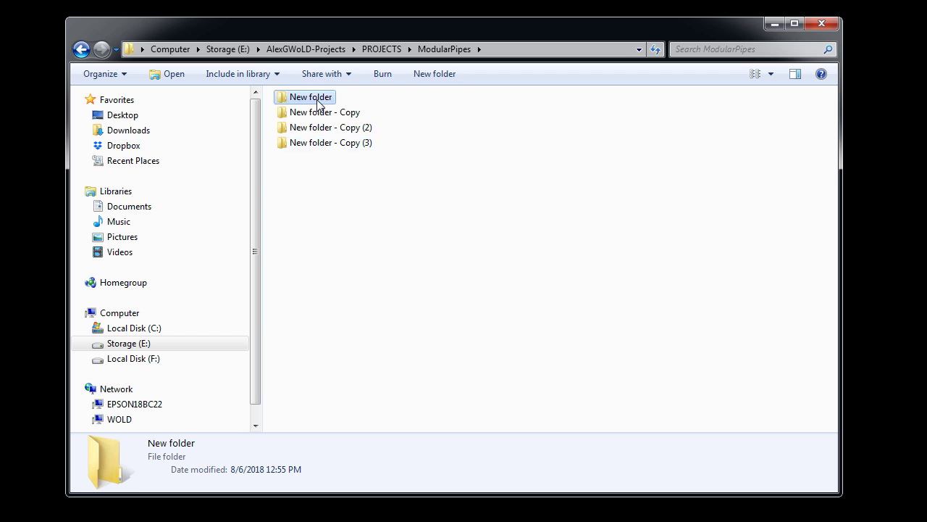
left_click(318, 100)
type("MayaLT")
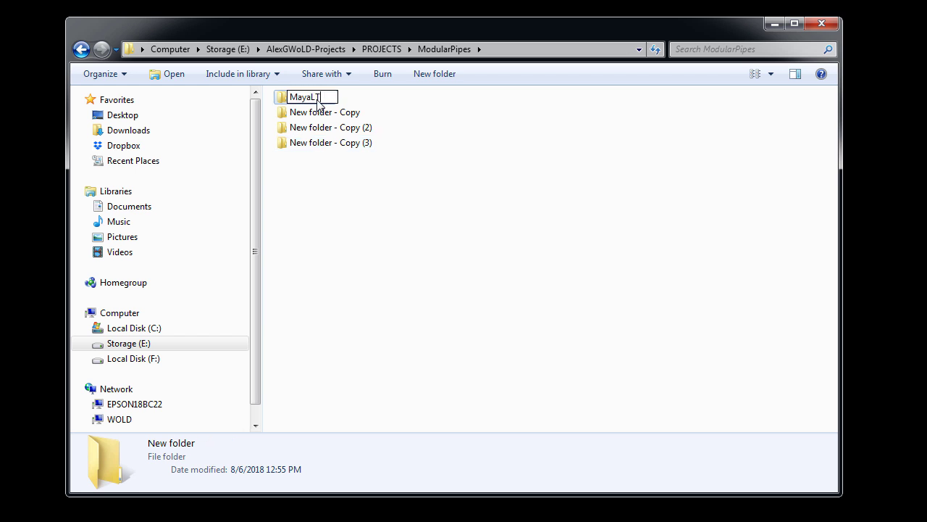
key("Return")
left_click(323, 113)
key("F2")
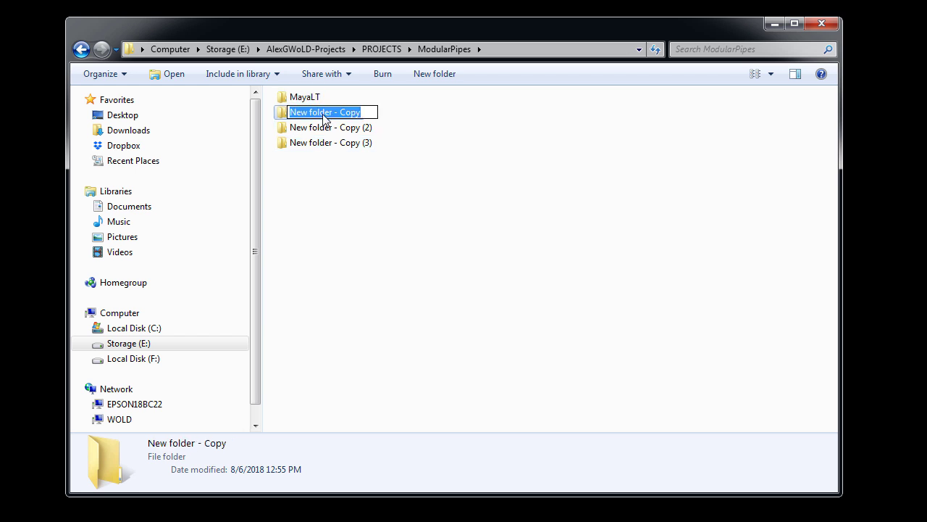
type("Reference")
key("Return")
- Rename the remaining two subfolders to Textures and UE4
left_click(349, 116)
key("F2")
type("Textures")
key("Return")
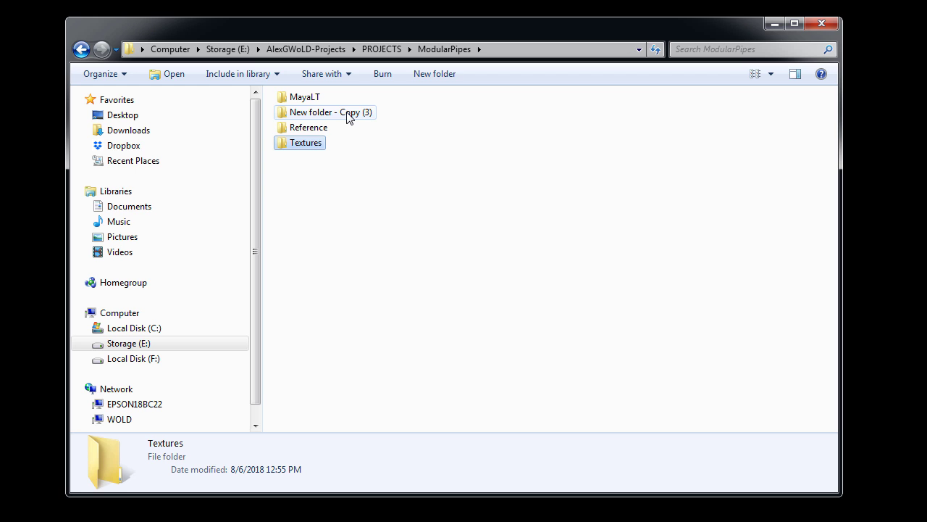
left_click(351, 116)
key("F2")
type("UE4")
key("Return")
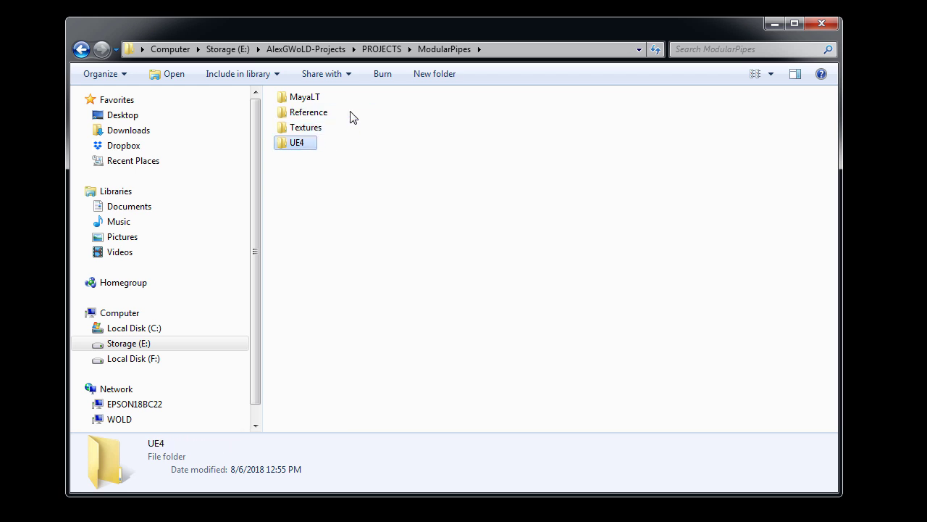